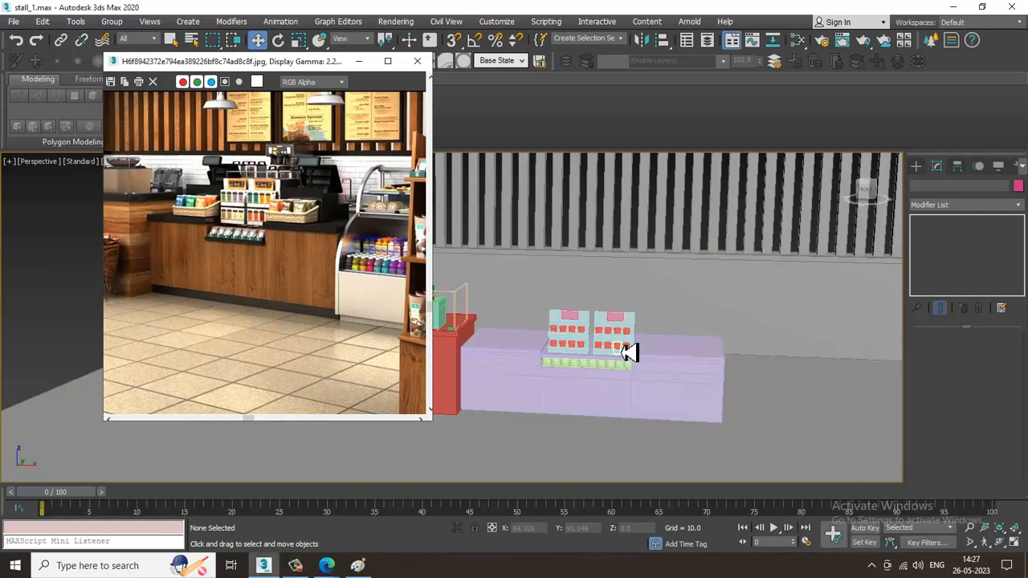
# Examine the modelled counter with its display stands and cups against the coffee stall reference photo
pyautogui.scroll(3, 683, 351)
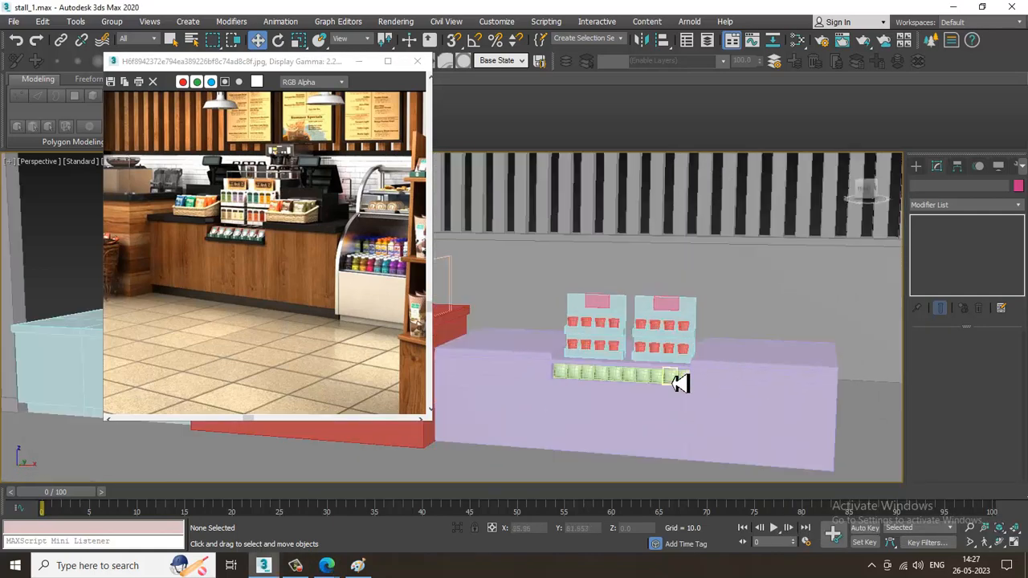
pyautogui.scroll(3, 674, 366)
pyautogui.keyDown('alt'); pyautogui.moveTo(670, 351); pyautogui.dragTo(416, 307, button='middle'); pyautogui.keyUp('alt')
pyautogui.scroll(-3, 738, 342)
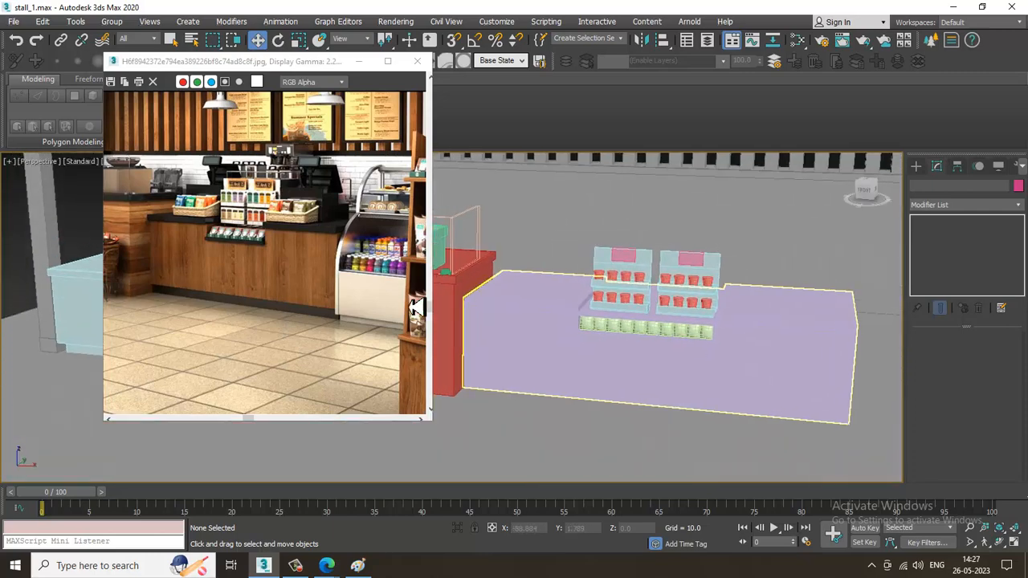
pyautogui.scroll(-1, 308, 259)
pyautogui.scroll(1, 220, 256)
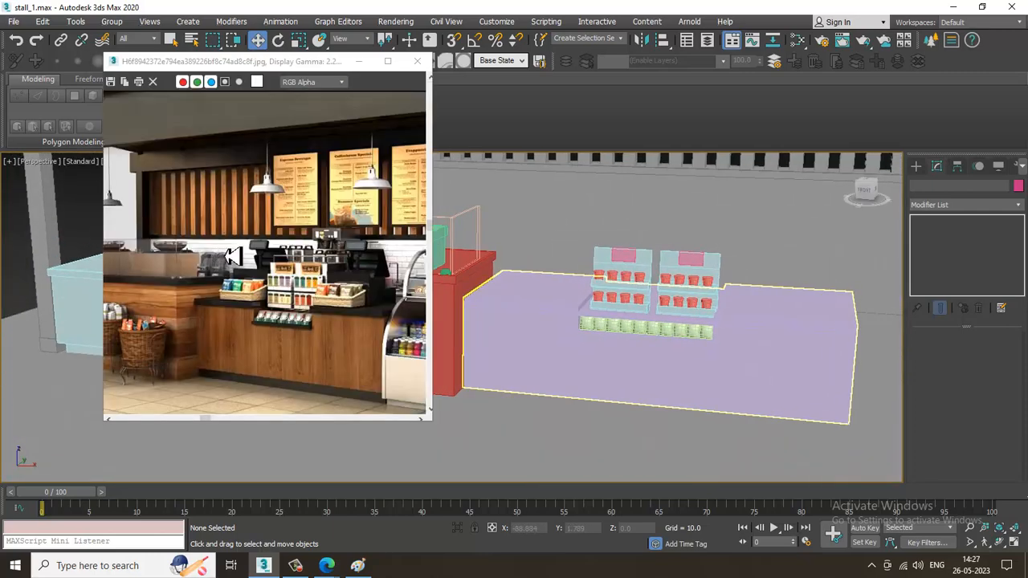
pyautogui.moveTo(349, 301); pyautogui.dragTo(314, 294, button='middle')
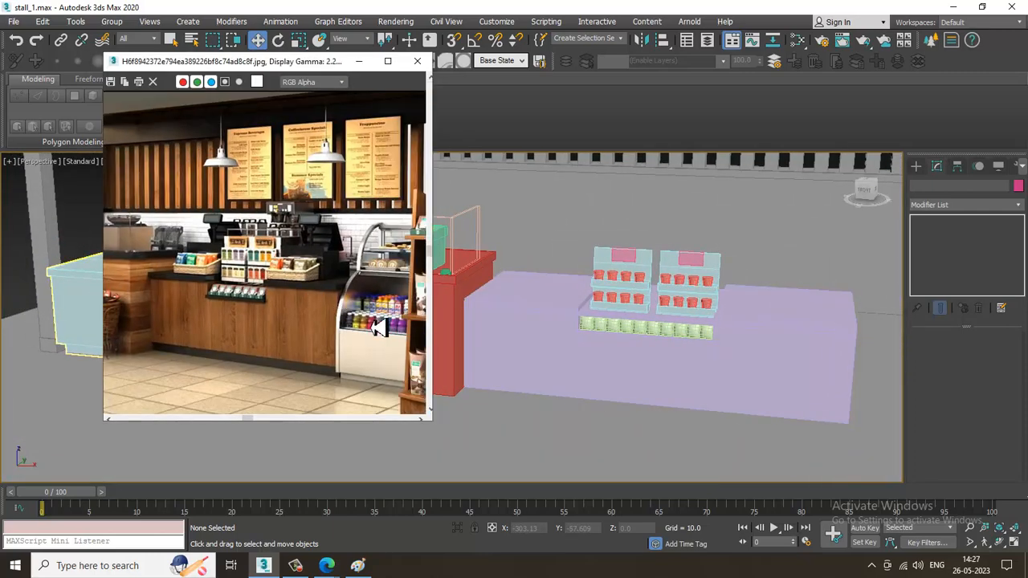
pyautogui.keyDown('alt'); pyautogui.moveTo(721, 316); pyautogui.dragTo(634, 305, button='middle'); pyautogui.keyUp('alt')
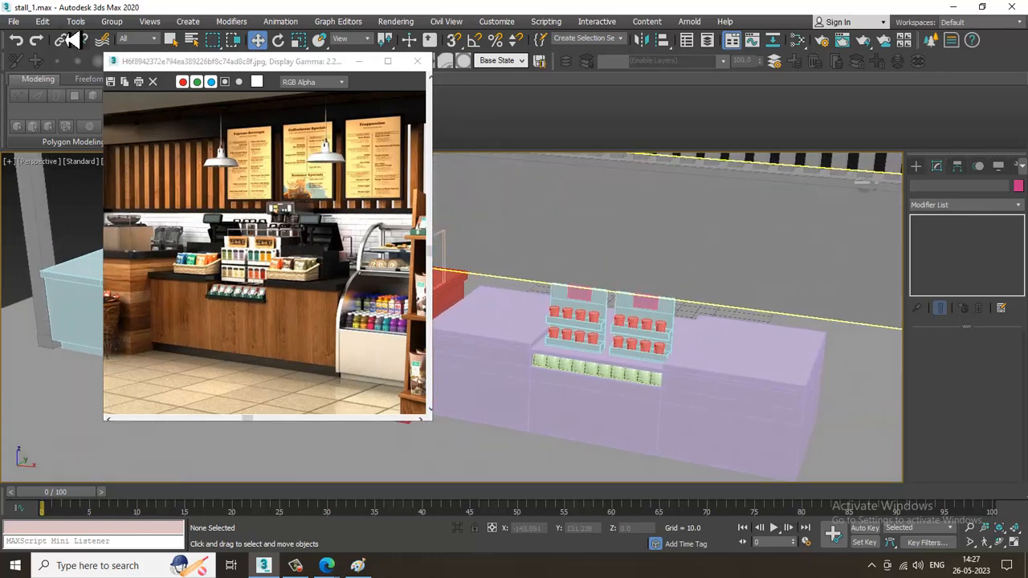
pyautogui.click(15, 22)
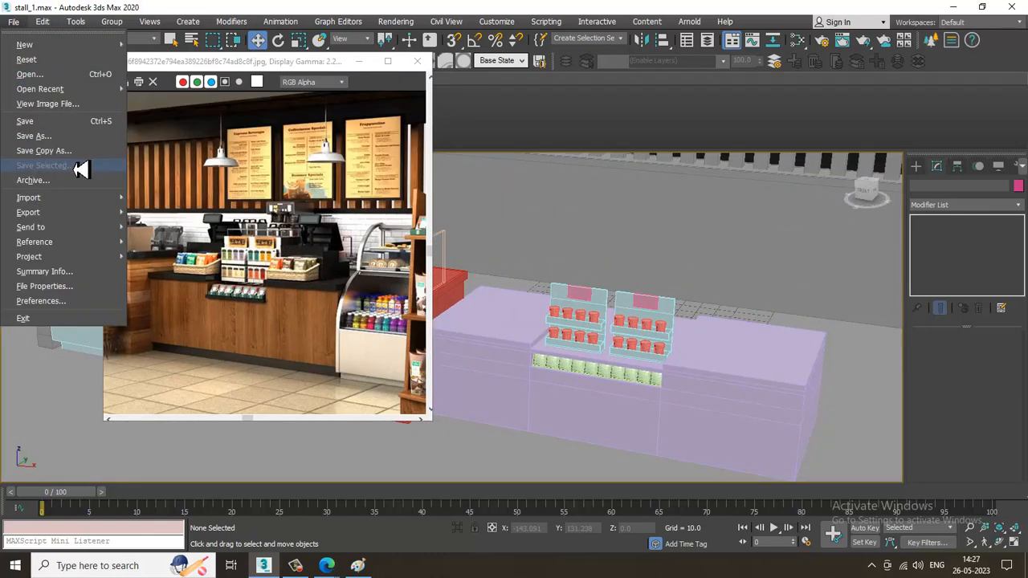
pyautogui.click(68, 104)
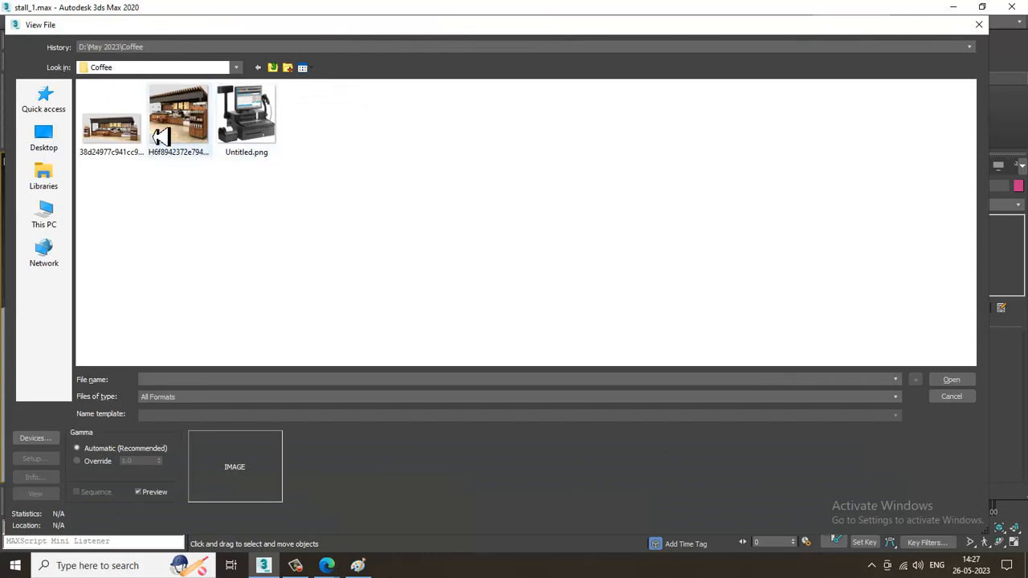
pyautogui.doubleClick(112, 116)
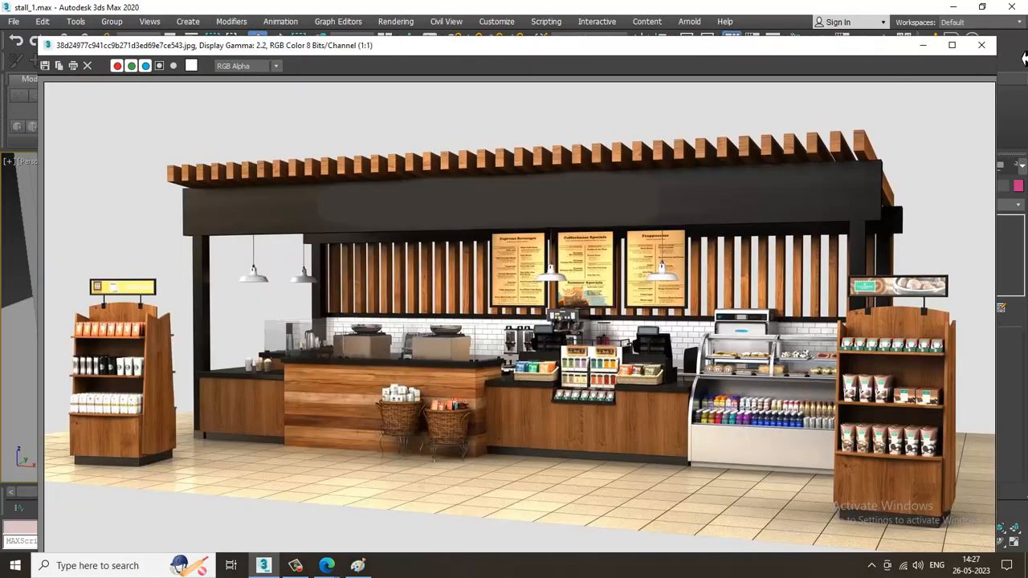
pyautogui.click(981, 45)
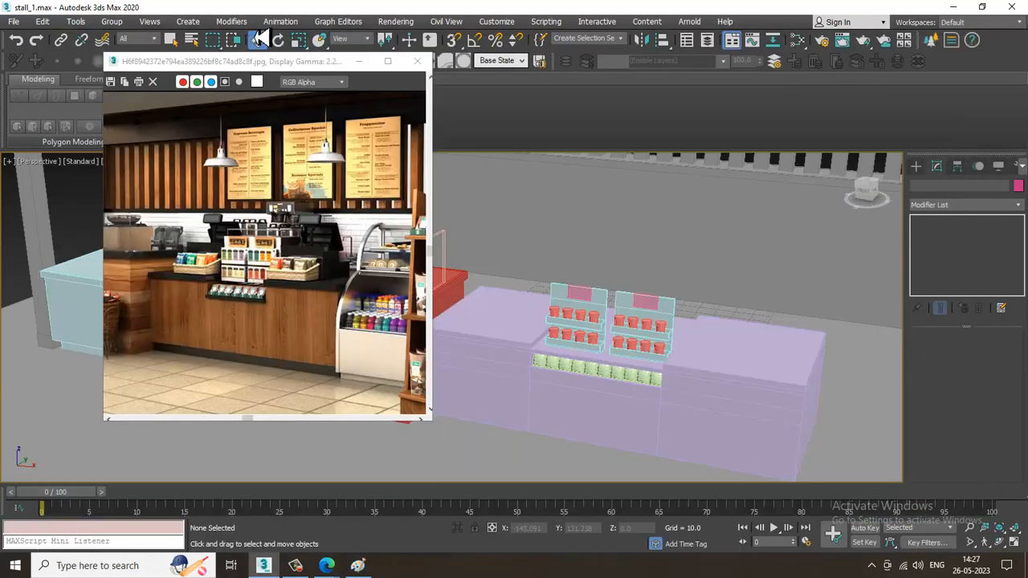
# Open the reference image 38d24977c941cc9b271d3ed69e7ce543.jpg, enlarge its counter area, and shrink and place its window beside the model
pyautogui.click(13, 21)
pyautogui.click(69, 102)
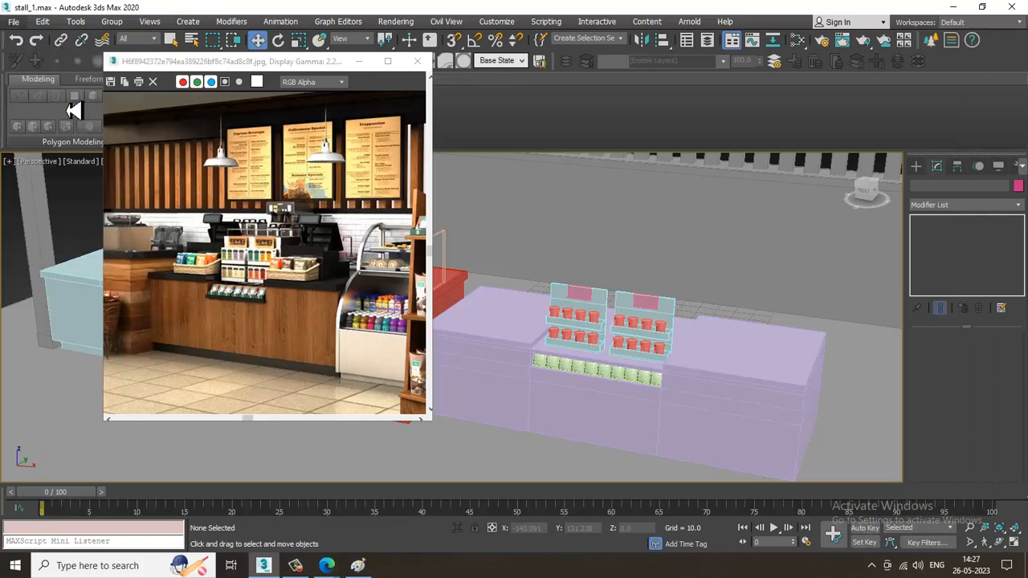
pyautogui.doubleClick(101, 132)
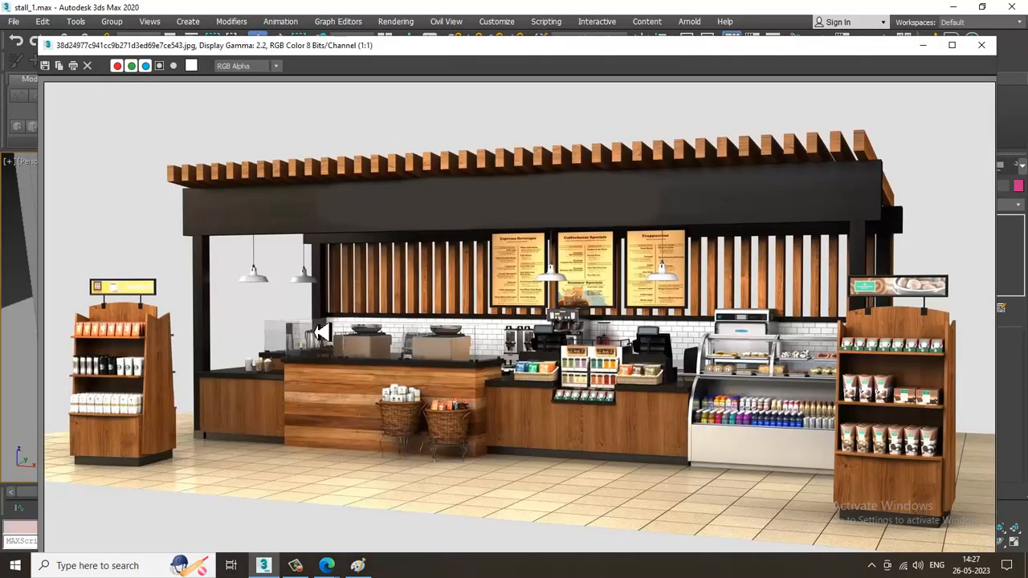
pyautogui.scroll(1, 592, 410)
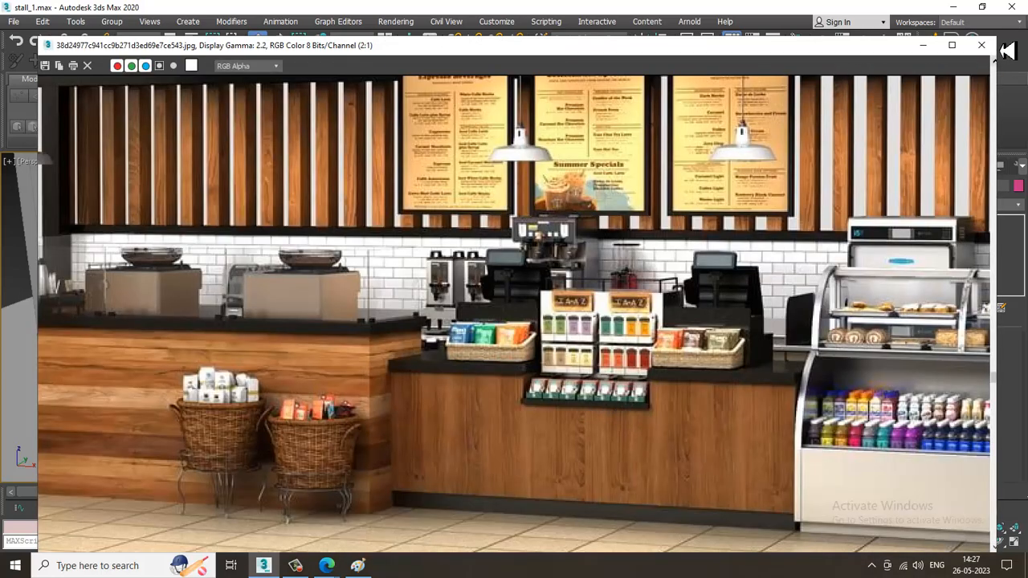
pyautogui.moveTo(996, 39); pyautogui.dragTo(595, 162)
pyautogui.moveTo(520, 152); pyautogui.dragTo(273, 61)
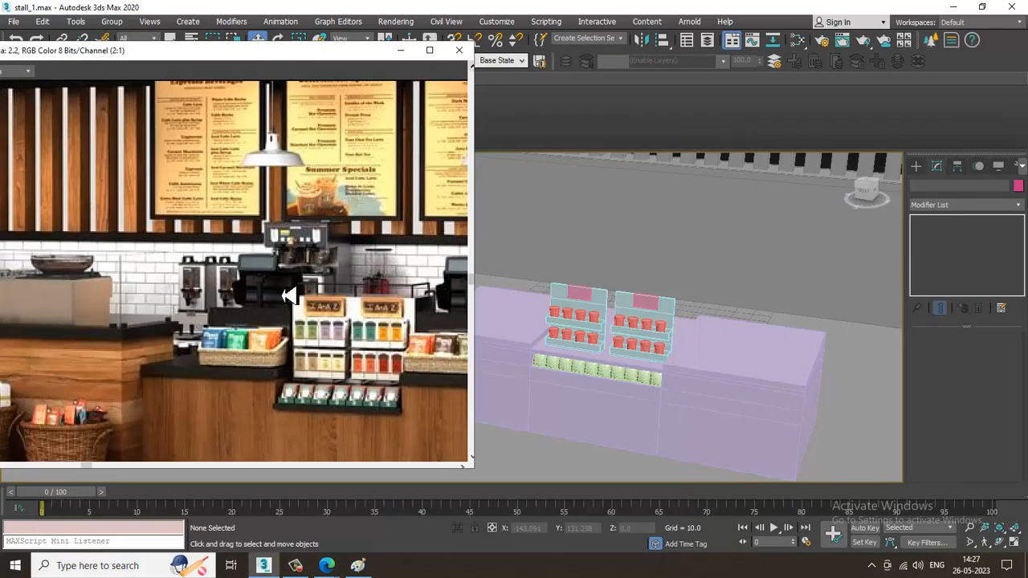
# Create a box on the countertop beside the display stands, about 13.7 long, 21.8 wide and 4.3 high, using AutoGrid
pyautogui.keyDown('alt'); pyautogui.moveTo(768, 359); pyautogui.dragTo(680, 362, button='middle'); pyautogui.keyUp('alt')
pyautogui.scroll(3, 692, 318)
pyautogui.moveTo(690, 325); pyautogui.dragTo(709, 339, button='middle')
pyautogui.scroll(2, 666, 340)
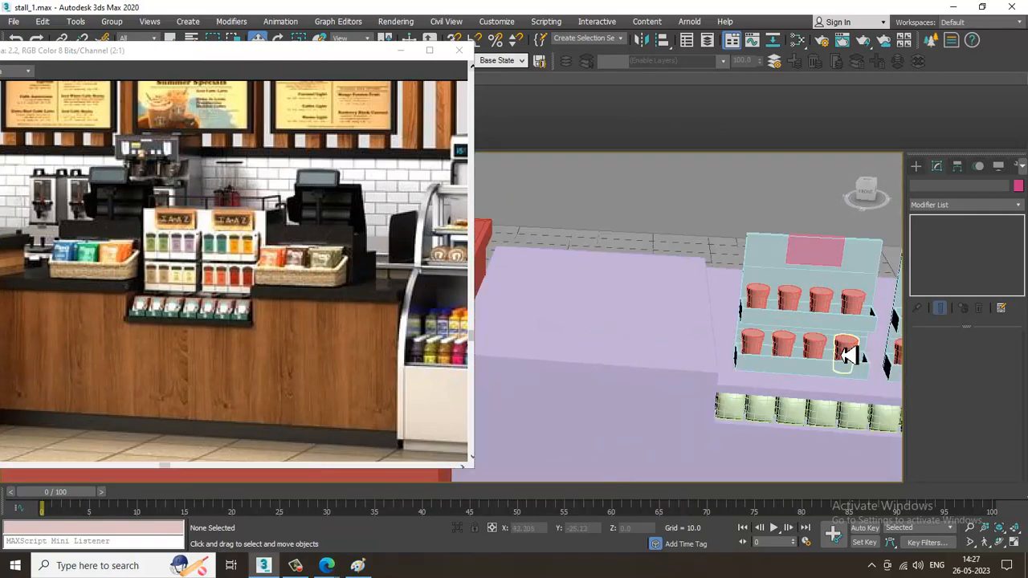
pyautogui.click(914, 167)
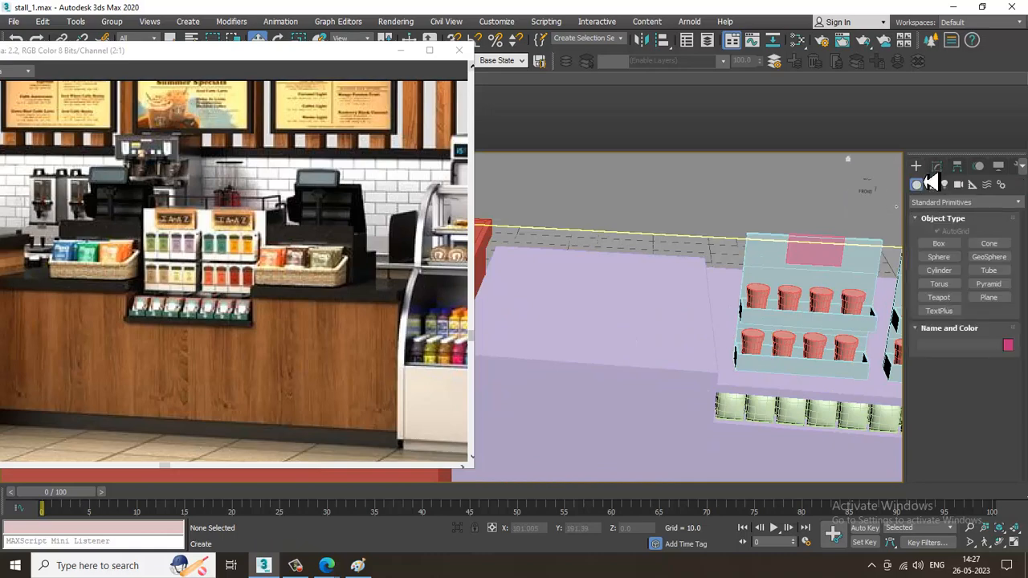
pyautogui.click(939, 244)
pyautogui.scroll(4, 648, 332)
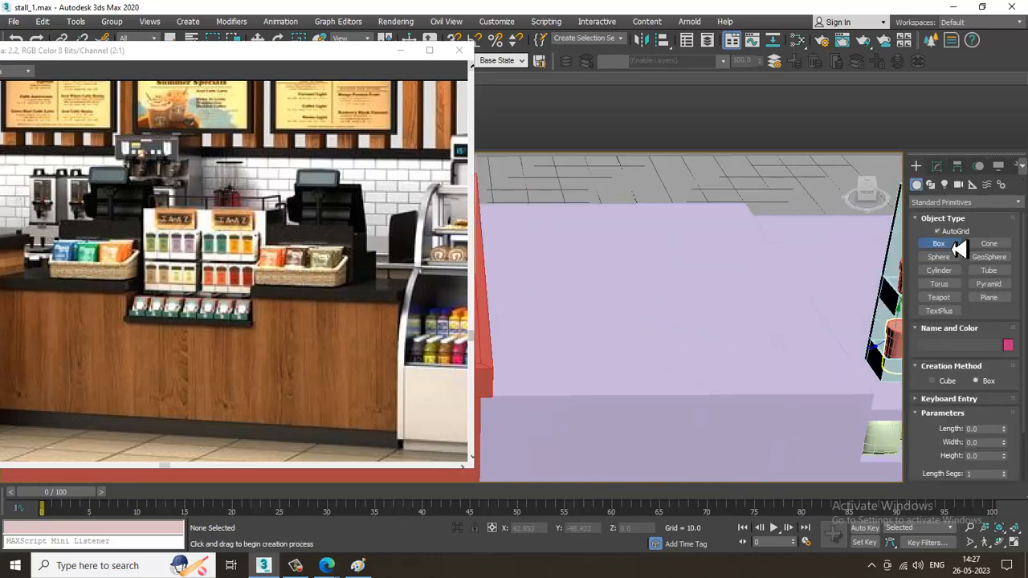
pyautogui.moveTo(651, 339); pyautogui.dragTo(831, 388)
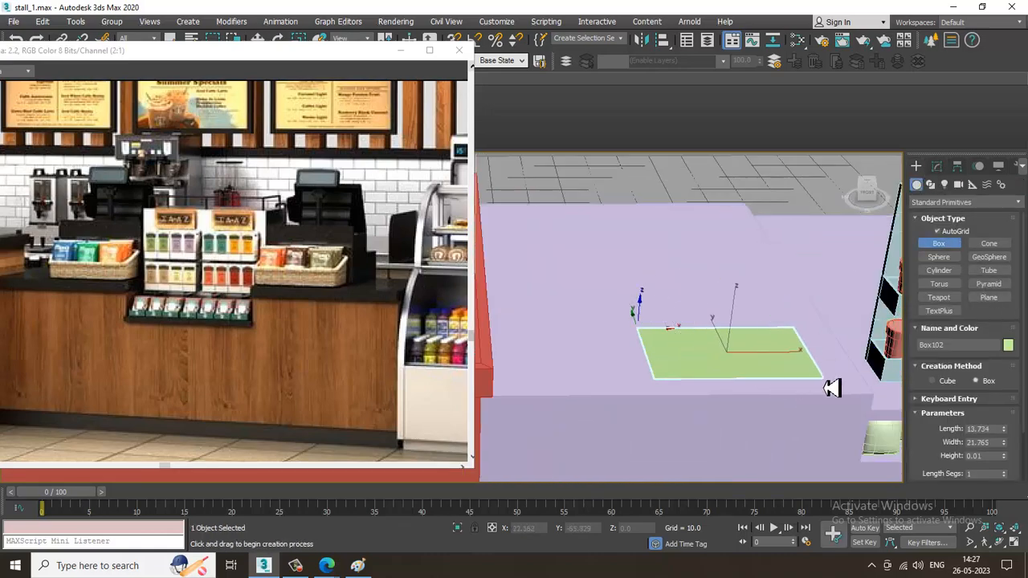
pyautogui.click(831, 356)
pyautogui.press('w')
# Set the box's height segments to 1 and convert it to an editable poly
pyautogui.scroll(2, 830, 355)
pyautogui.moveTo(830, 355)
pyautogui.keyDown('alt'); pyautogui.mouseDown(button='middle')
pyautogui.moveTo(805, 339)
pyautogui.moveTo(839, 349)
pyautogui.mouseUp(button='middle'); pyautogui.keyUp('alt')
pyautogui.scroll(2, 830, 341)
pyautogui.click(936, 165)
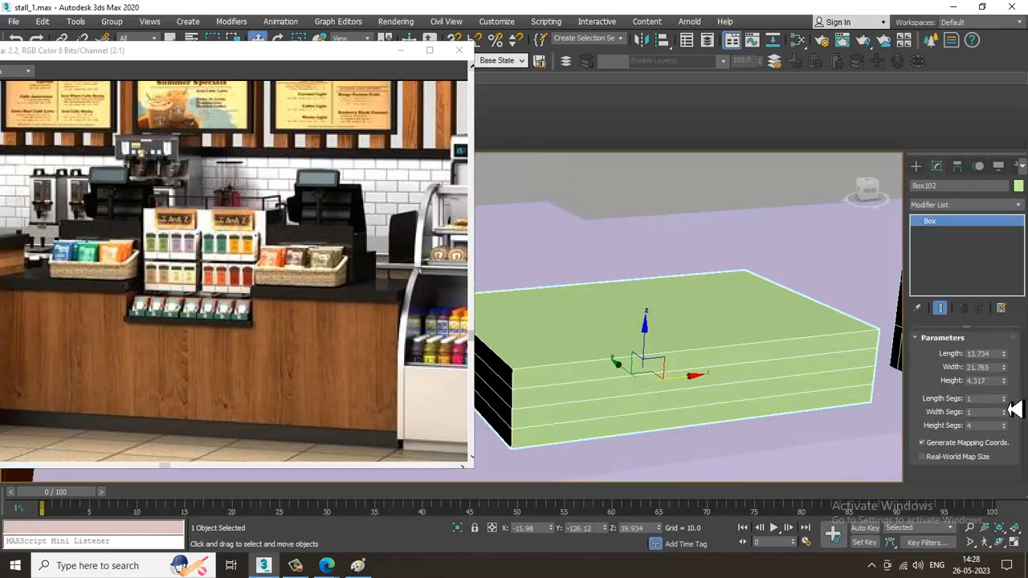
pyautogui.click(1004, 428)
pyautogui.click(1003, 428)
pyautogui.click(1003, 428)
pyautogui.keyDown('alt'); pyautogui.moveTo(698, 389); pyautogui.dragTo(719, 365, button='middle'); pyautogui.keyUp('alt')
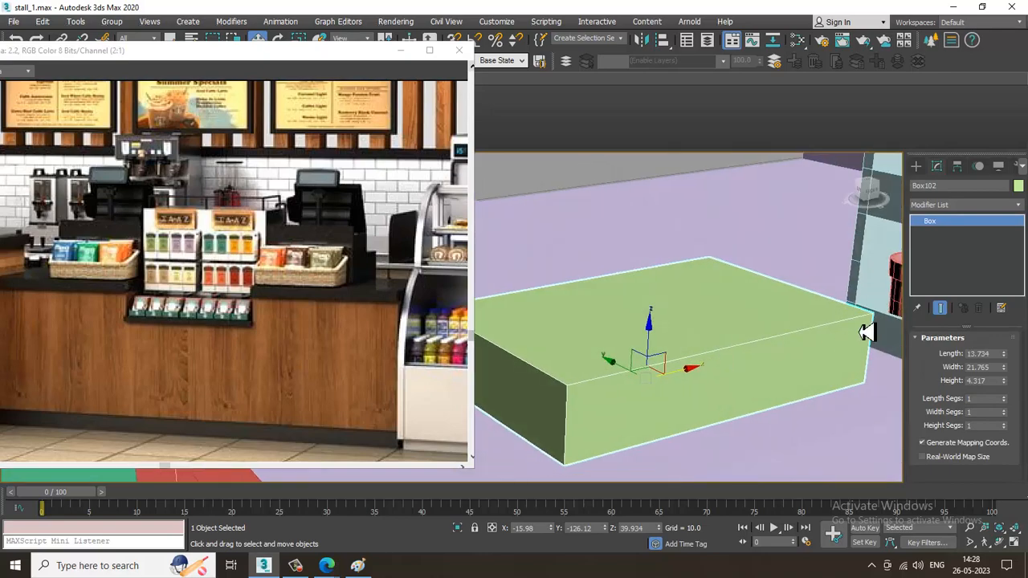
pyautogui.rightClick(968, 228)
pyautogui.click(983, 315)
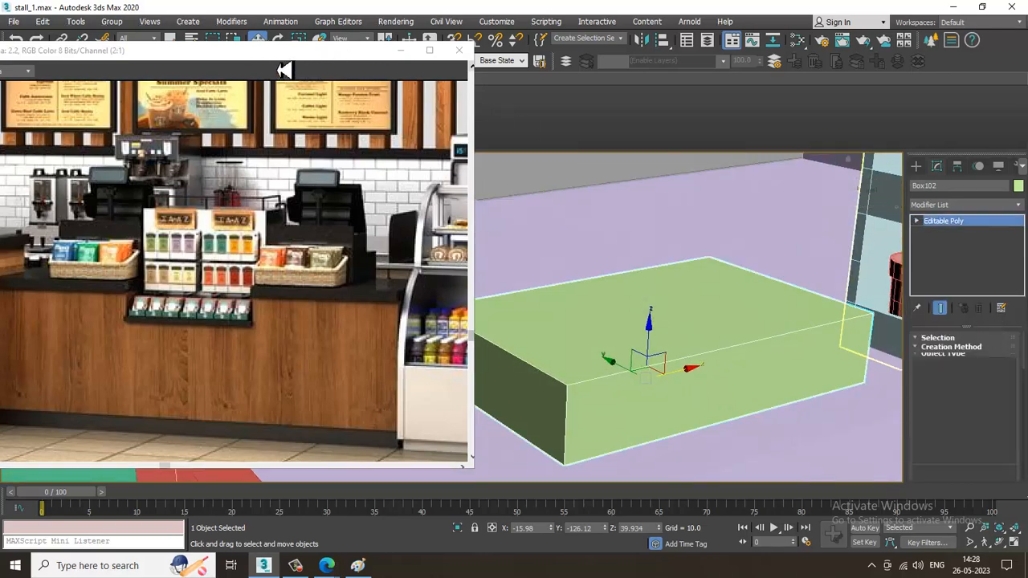
# Move the reference images clear of the modelling tools and add a Swift Loop around the box just below its top edge
pyautogui.moveTo(284, 55); pyautogui.dragTo(263, 138)
pyautogui.moveTo(311, 68); pyautogui.dragTo(274, 152)
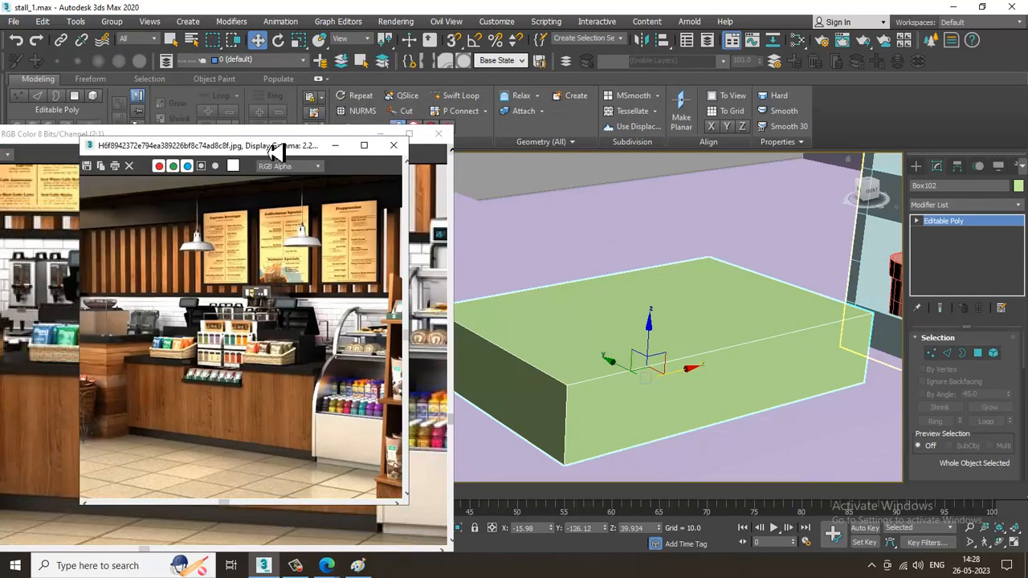
pyautogui.click(70, 145)
pyautogui.click(455, 96)
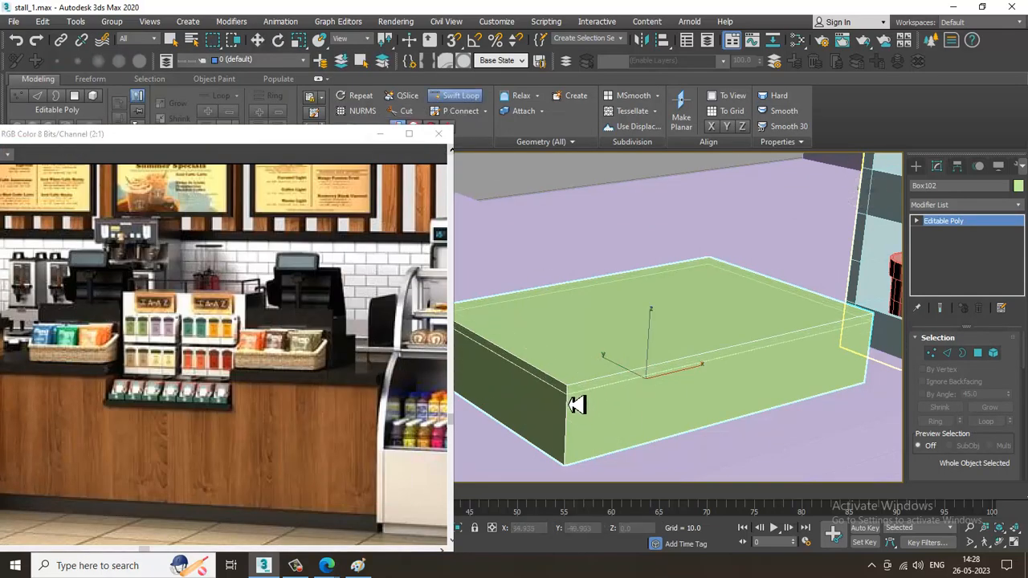
pyautogui.press('w')
# Select the four upper vertices along the box's back edge and raise them about 3.2 units to slope the top
pyautogui.hotkey('alt', 'w')
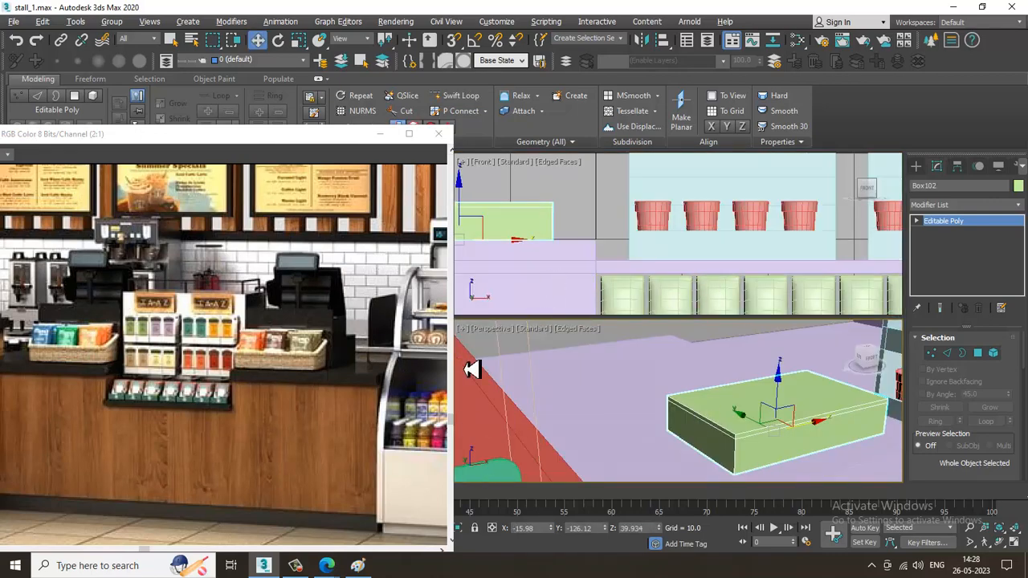
pyautogui.moveTo(763, 423); pyautogui.dragTo(747, 420, button='middle')
pyautogui.hotkey('alt', 'w')
pyautogui.moveTo(716, 371)
pyautogui.keyDown('alt'); pyautogui.mouseDown(button='middle')
pyautogui.moveTo(699, 342)
pyautogui.moveTo(720, 363)
pyautogui.mouseUp(button='middle'); pyautogui.keyUp('alt')
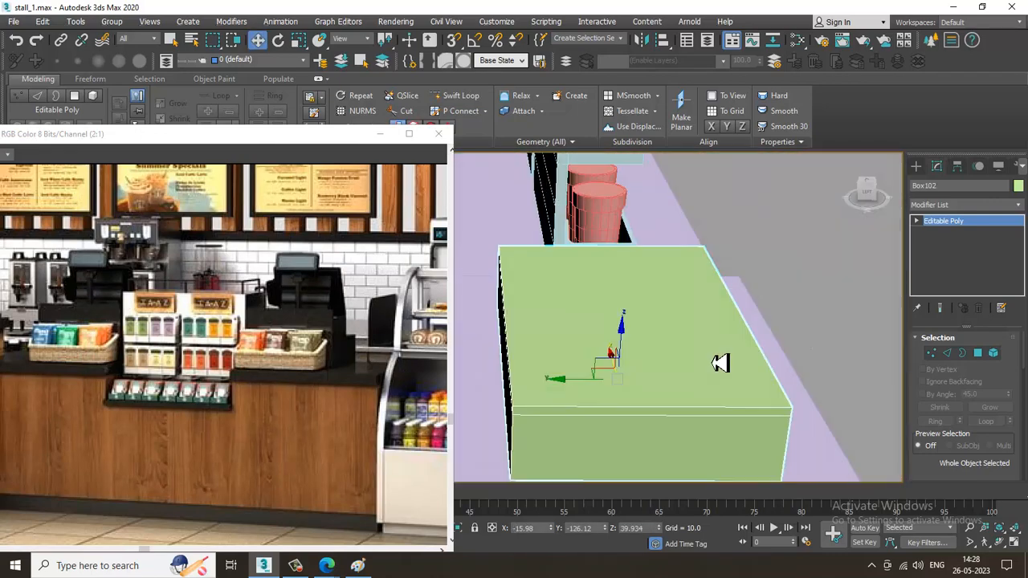
pyautogui.press('1')
pyautogui.press('F3')
pyautogui.moveTo(607, 372)
pyautogui.keyDown('alt'); pyautogui.mouseDown(button='middle')
pyautogui.moveTo(610, 325)
pyautogui.moveTo(605, 348)
pyautogui.moveTo(717, 351)
pyautogui.moveTo(676, 363)
pyautogui.mouseUp(button='middle'); pyautogui.keyUp('alt')
pyautogui.press('F3')
pyautogui.moveTo(628, 314)
pyautogui.mouseDown(button='middle')
pyautogui.moveTo(689, 303)
pyautogui.moveTo(670, 303)
pyautogui.mouseUp(button='middle')
pyautogui.moveTo(628, 276); pyautogui.dragTo(640, 222)
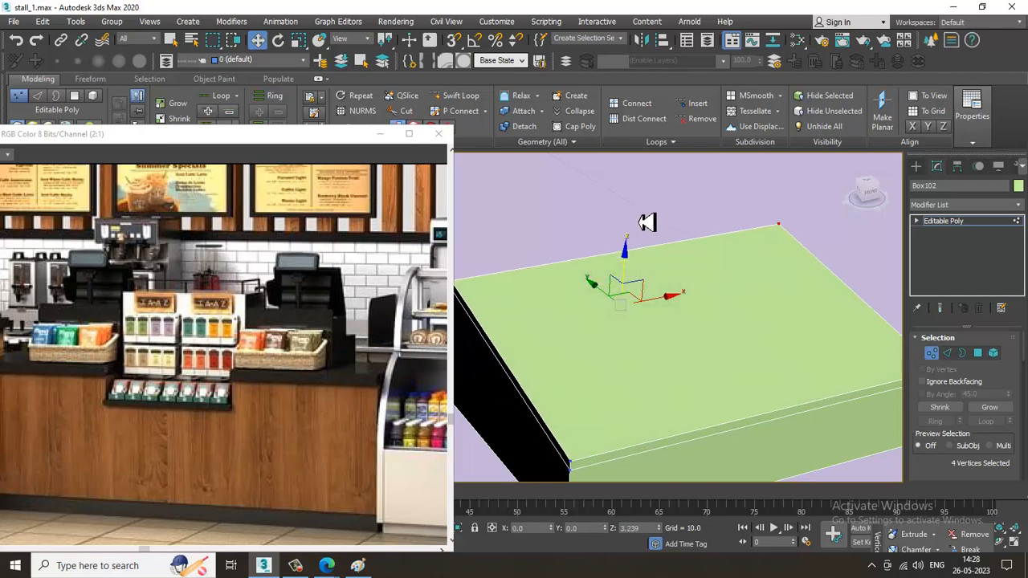
# Select the ring of edges around the box's thin upper rim and turn it into a selection of the four rim polygons
pyautogui.scroll(-4, 642, 226)
pyautogui.keyDown('alt'); pyautogui.moveTo(785, 330); pyautogui.dragTo(742, 339, button='middle'); pyautogui.keyUp('alt')
pyautogui.scroll(3, 728, 324)
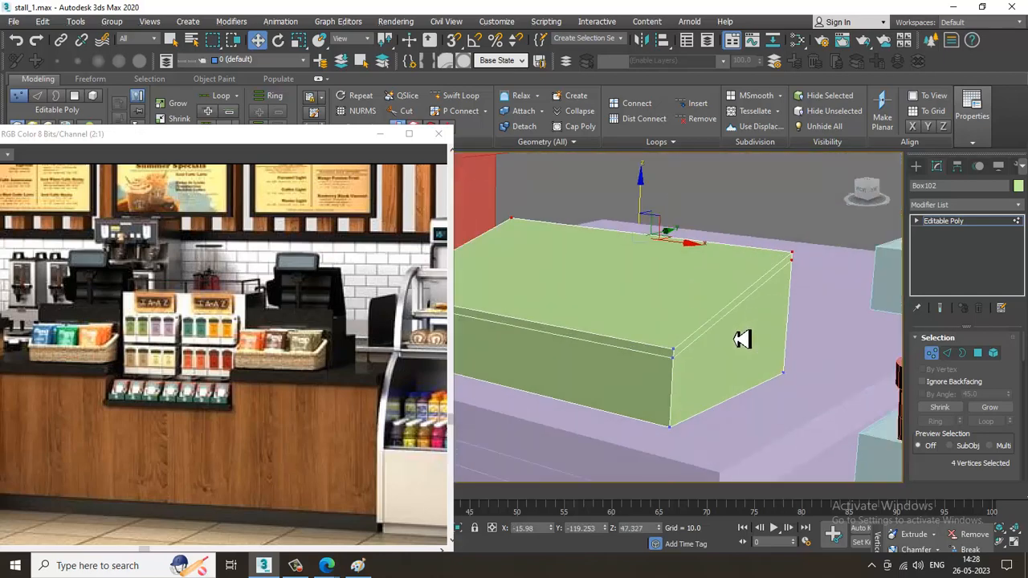
pyautogui.scroll(3, 714, 317)
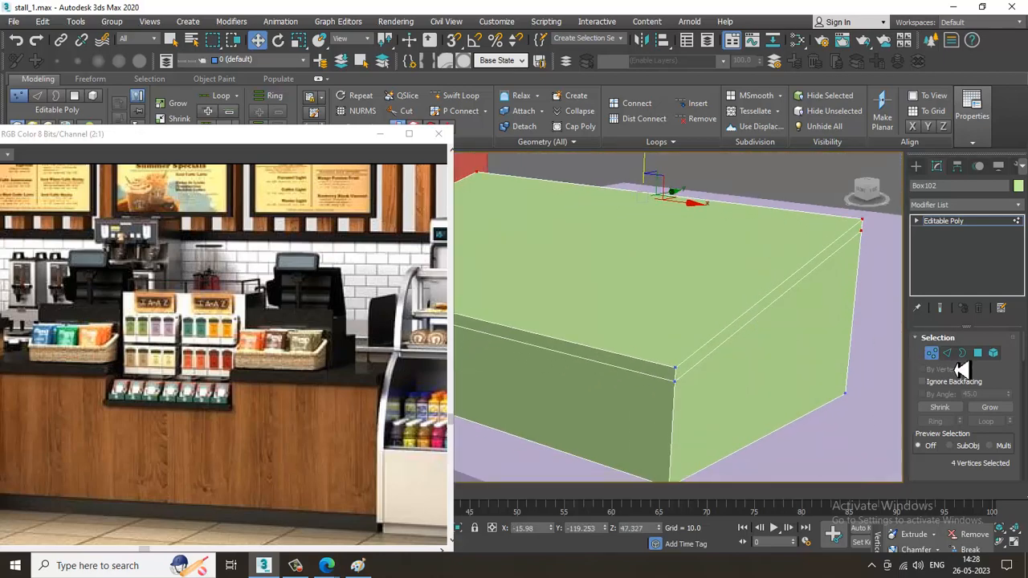
pyautogui.press('2')
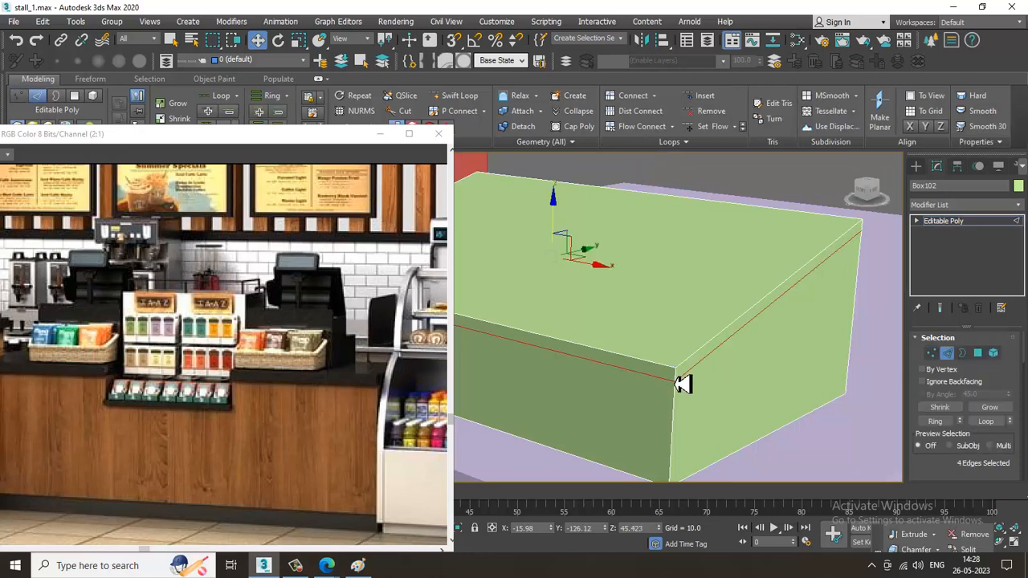
pyautogui.click(682, 384)
pyautogui.hotkey('alt', 'r')
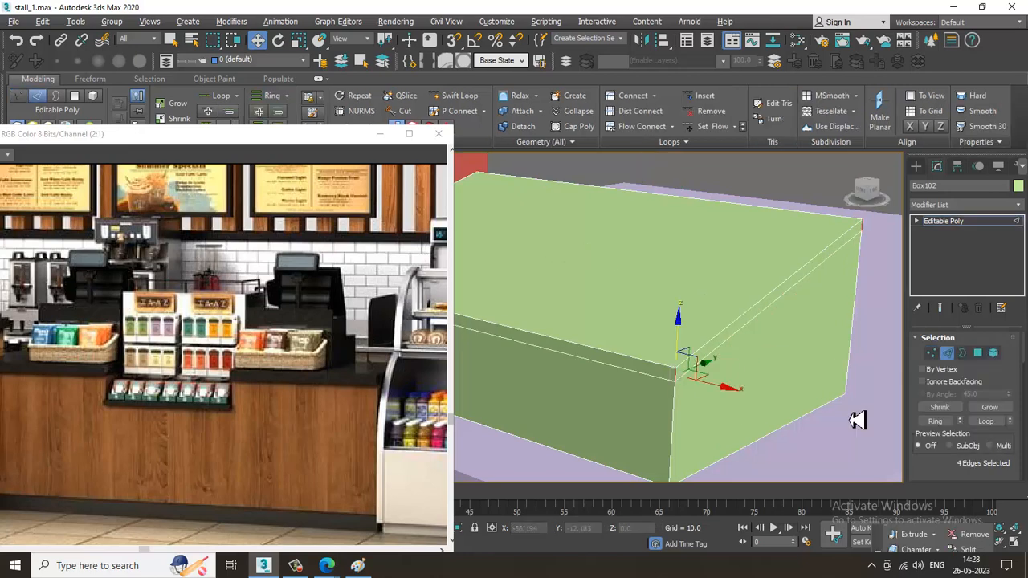
pyautogui.keyDown('ctrl'); pyautogui.click(979, 358); pyautogui.keyUp('ctrl')
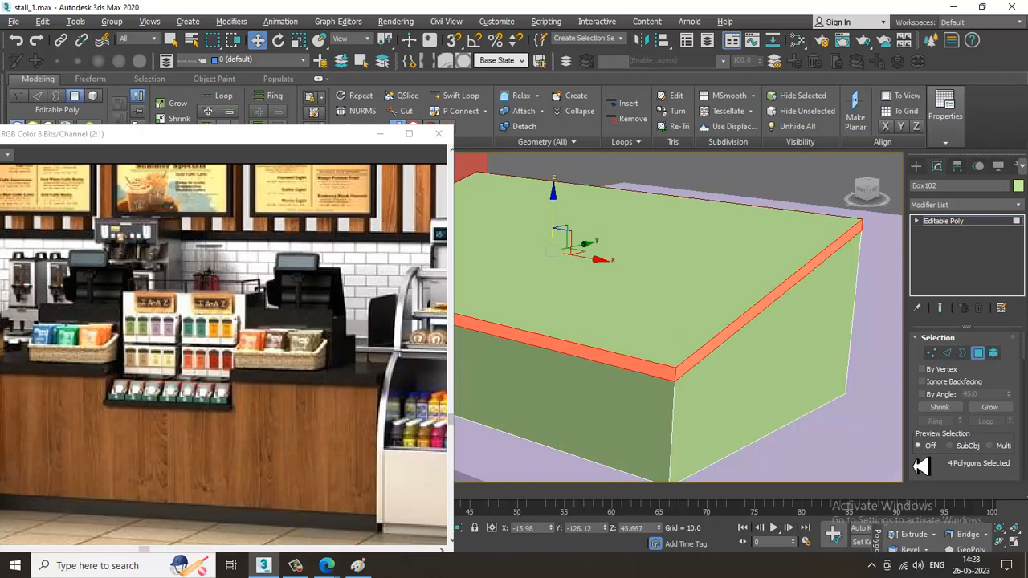
pyautogui.moveTo(920, 466); pyautogui.dragTo(930, 388)
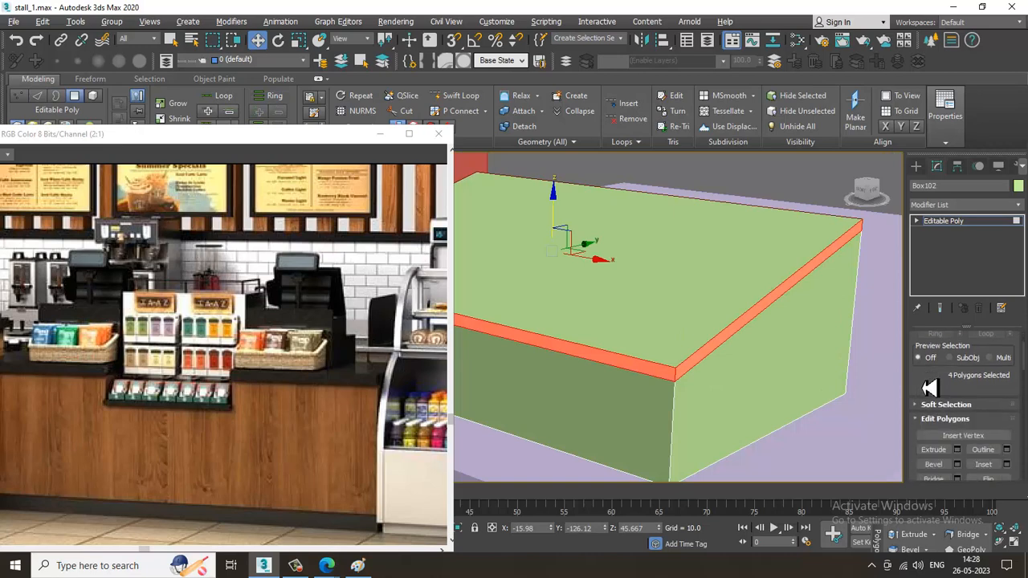
pyautogui.click(956, 464)
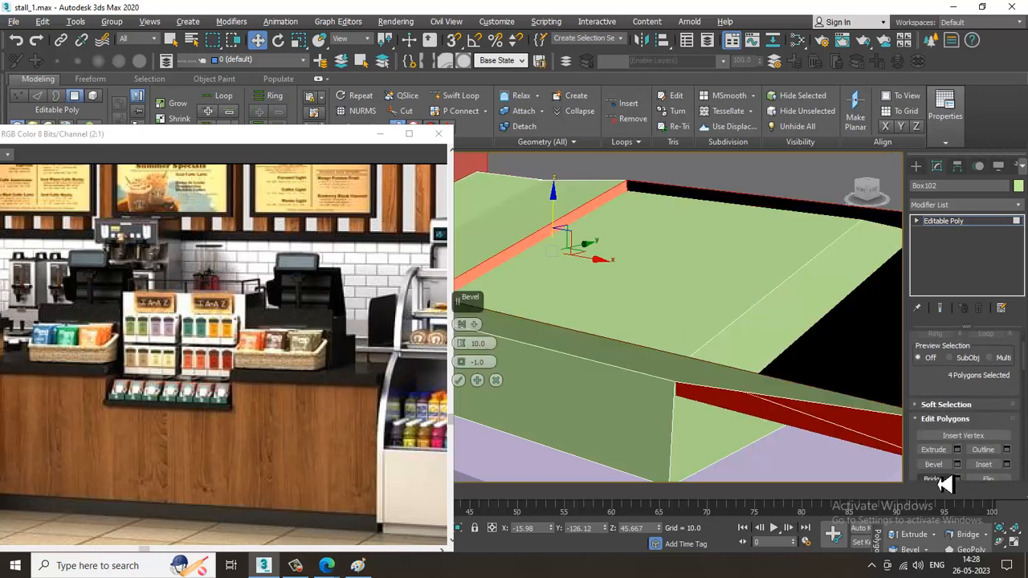
pyautogui.click(485, 325)
pyautogui.click(507, 347)
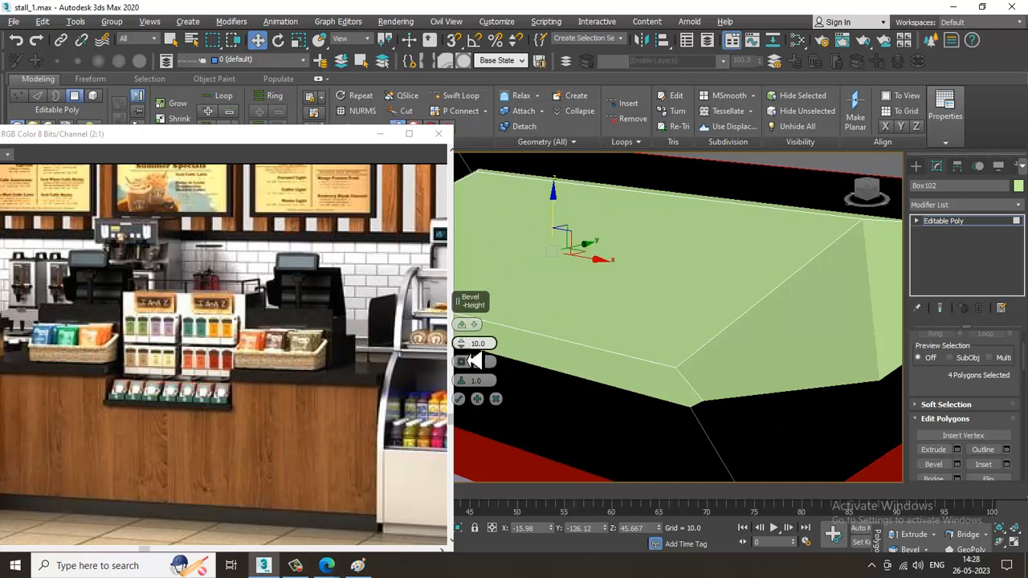
pyautogui.moveTo(469, 360); pyautogui.dragTo(485, 413)
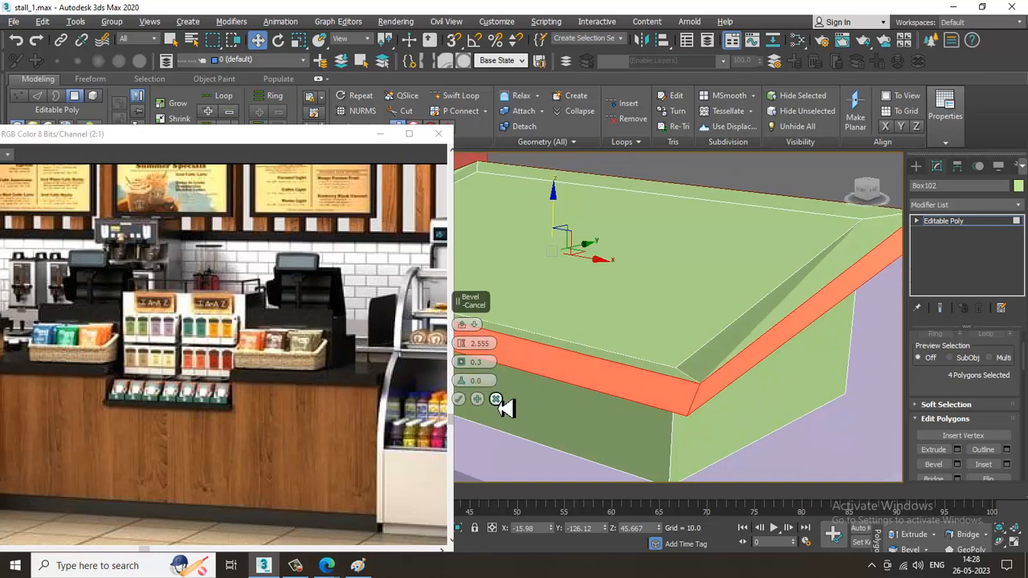
pyautogui.click(497, 400)
# Extrude the four selected rim polygons outward by 0.428 using local normals
pyautogui.click(956, 450)
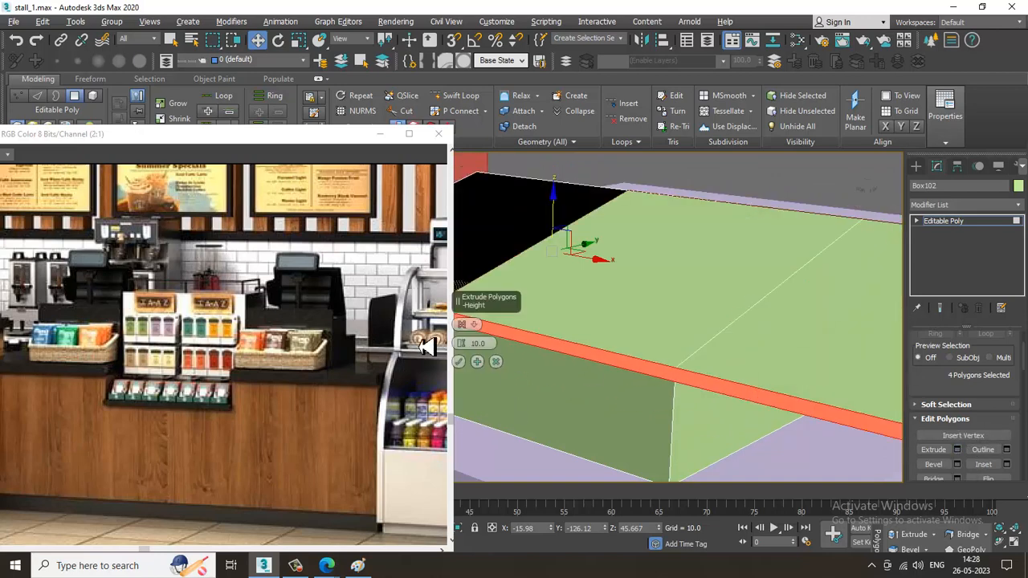
pyautogui.click(474, 325)
pyautogui.click(506, 351)
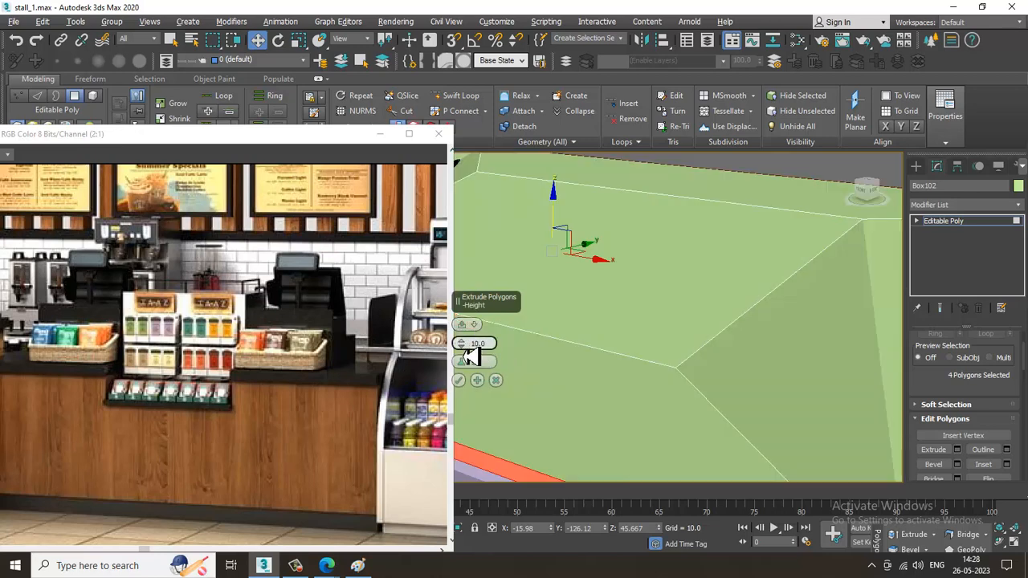
pyautogui.moveTo(470, 358); pyautogui.dragTo(501, 408)
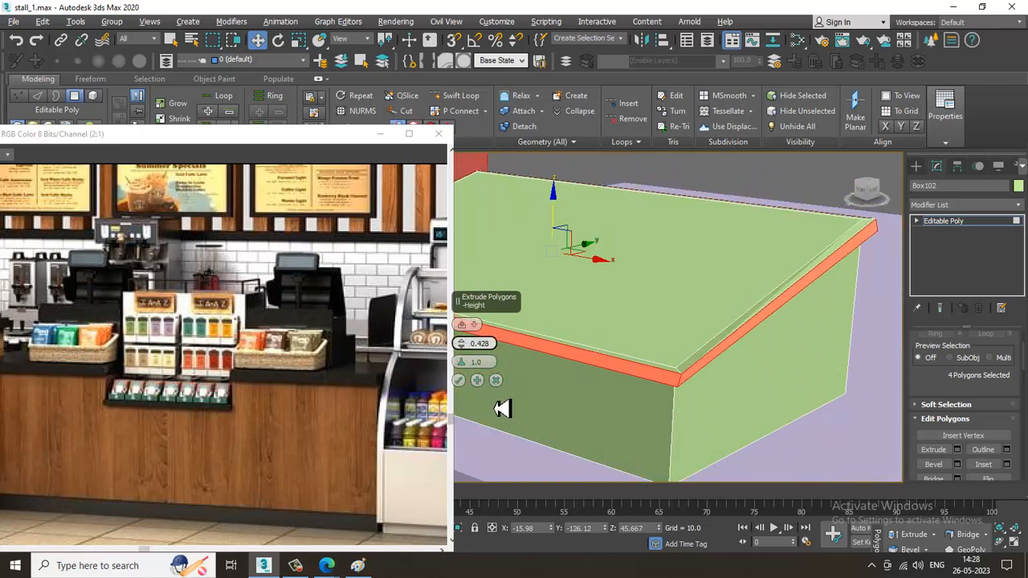
pyautogui.click(458, 381)
# Select the large sloped polygon covering the top of the basket
pyautogui.keyDown('alt'); pyautogui.moveTo(610, 337); pyautogui.dragTo(655, 282, button='middle'); pyautogui.keyUp('alt')
pyautogui.press('4')
pyautogui.press('4')
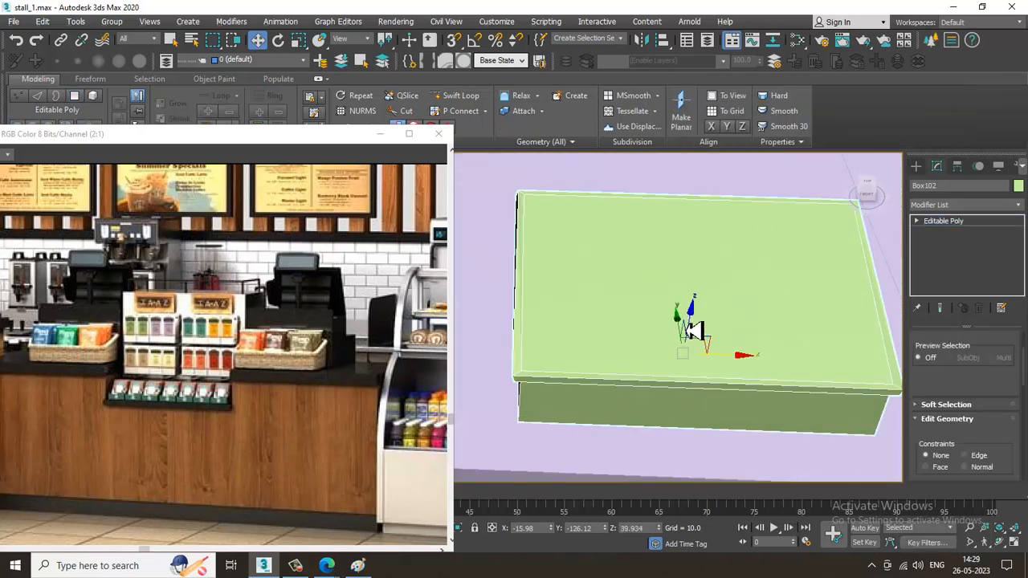
pyautogui.click(699, 298)
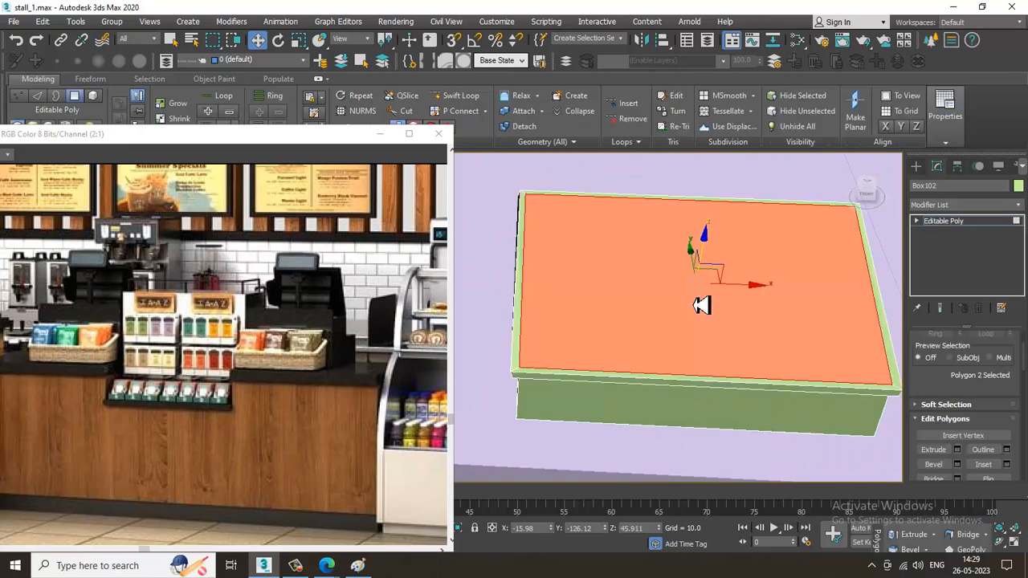
pyautogui.press('Delete')
pyautogui.keyDown('alt'); pyautogui.moveTo(732, 340); pyautogui.dragTo(779, 291, button='middle'); pyautogui.keyUp('alt')
pyautogui.hotkey('ctrl', 'z')
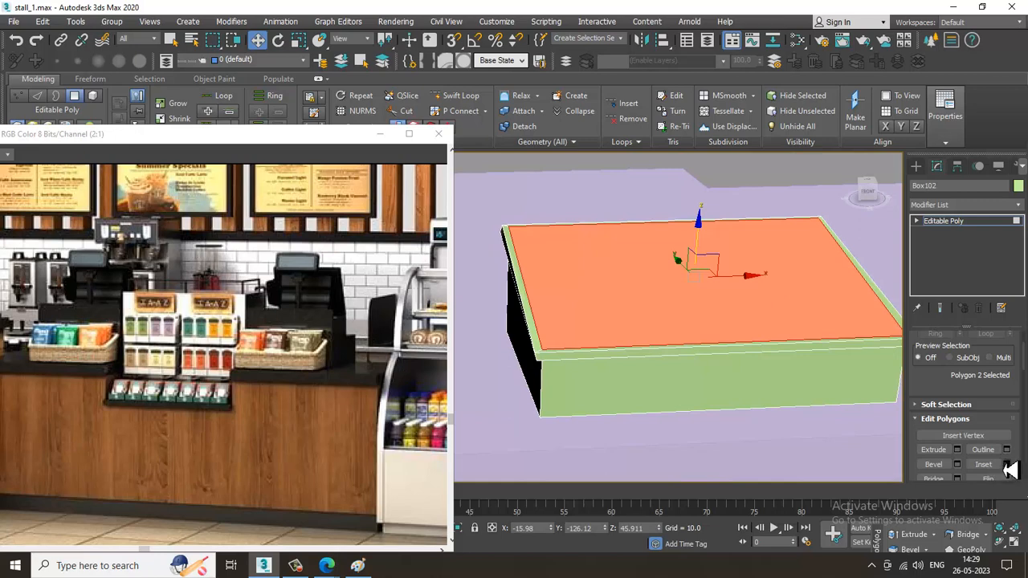
# Inset the basket's top polygon by 0.173 to form the rim's thickness
pyautogui.keyDown('alt'); pyautogui.moveTo(547, 370); pyautogui.dragTo(747, 382, button='middle'); pyautogui.keyUp('alt')
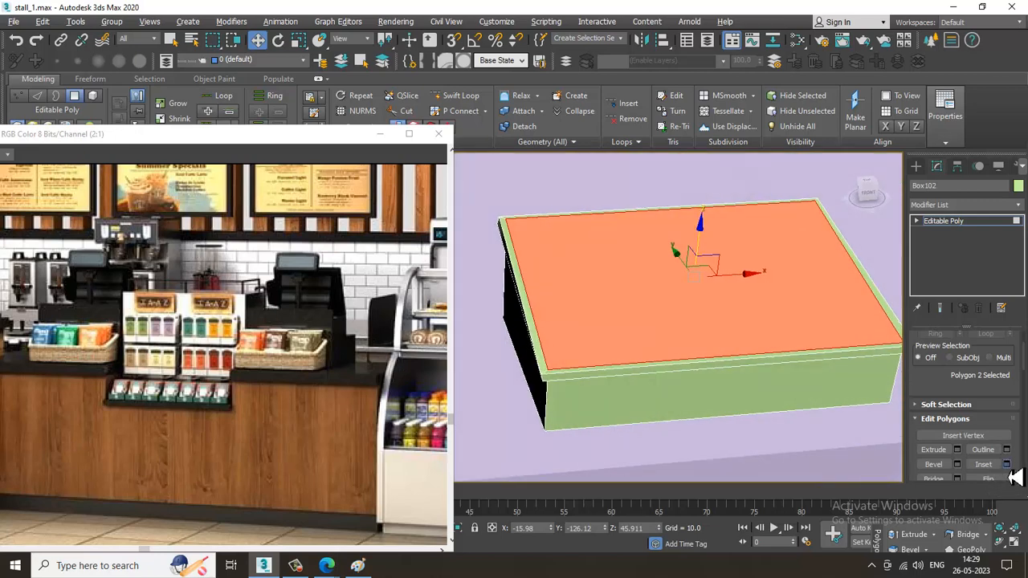
pyautogui.click(1006, 464)
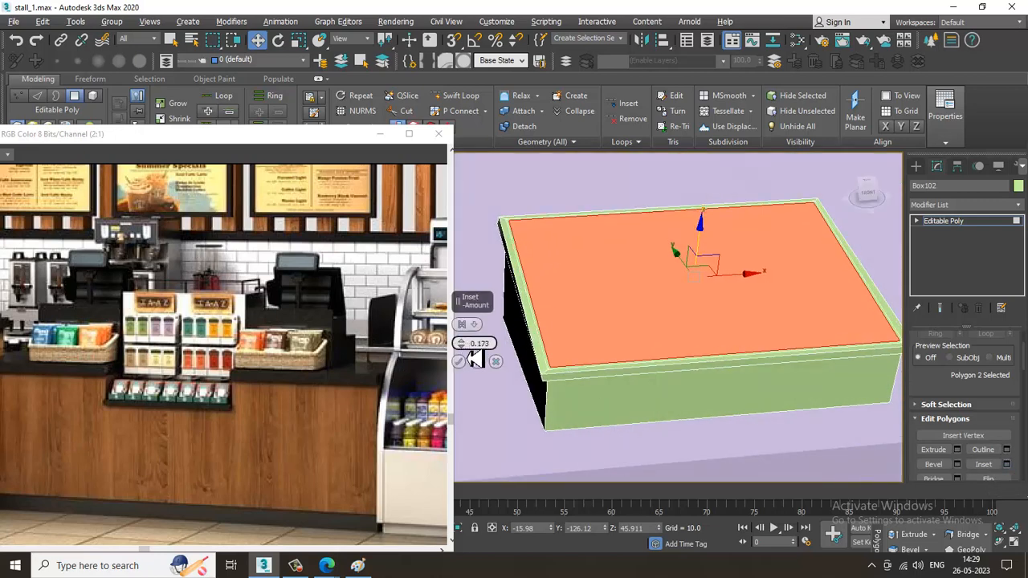
pyautogui.click(471, 362)
pyautogui.click(952, 451)
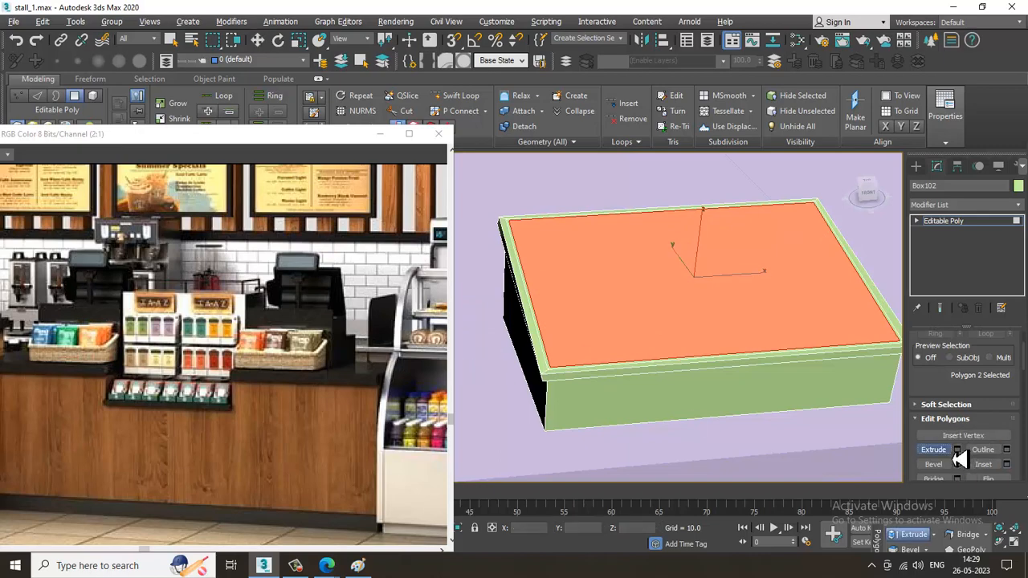
pyautogui.moveTo(635, 310); pyautogui.dragTo(644, 336)
pyautogui.keyDown('alt'); pyautogui.moveTo(644, 336); pyautogui.dragTo(691, 304, button='middle'); pyautogui.keyUp('alt')
pyautogui.hotkey('ctrl', 'z')
pyautogui.press('w')
# Extrude the inset top polygon by -4.373 to hollow out the basket
pyautogui.keyDown('alt'); pyautogui.moveTo(795, 313); pyautogui.dragTo(803, 342, button='middle'); pyautogui.keyUp('alt')
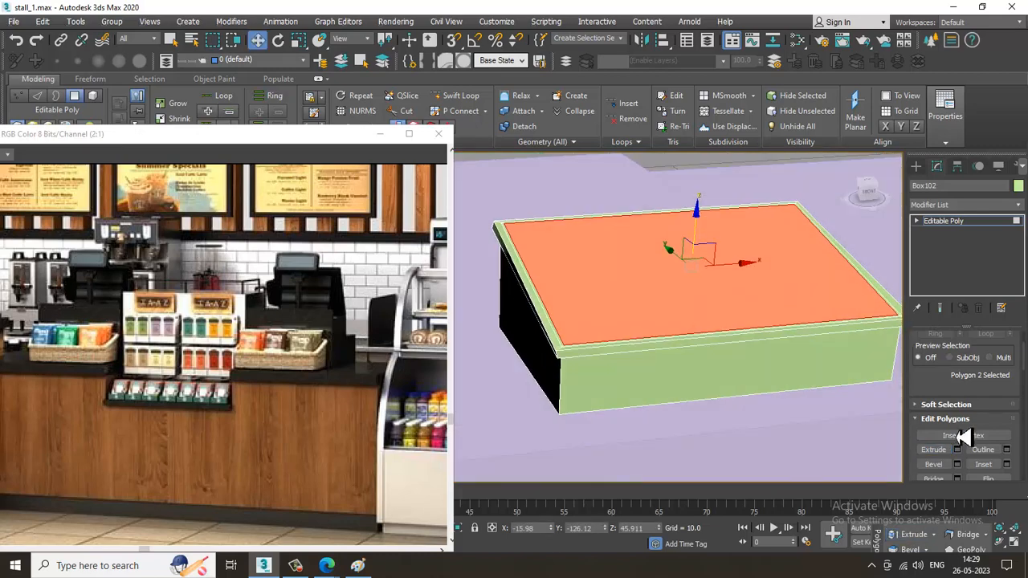
pyautogui.click(956, 450)
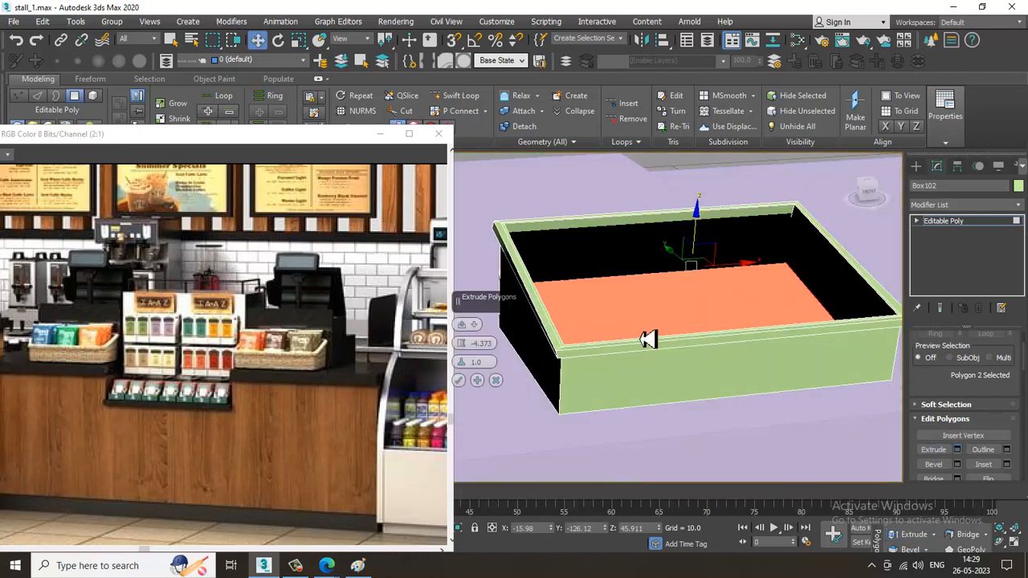
pyautogui.click(458, 380)
# Flatten the sloped floor polygon inside the basket so that it lies level
pyautogui.keyDown('alt'); pyautogui.moveTo(729, 308); pyautogui.dragTo(757, 323, button='middle'); pyautogui.keyUp('alt')
pyautogui.click(757, 277)
pyautogui.scroll(-4, 733, 273)
pyautogui.click(727, 337)
pyautogui.keyDown('alt'); pyautogui.moveTo(711, 349); pyautogui.dragTo(640, 347, button='middle'); pyautogui.keyUp('alt')
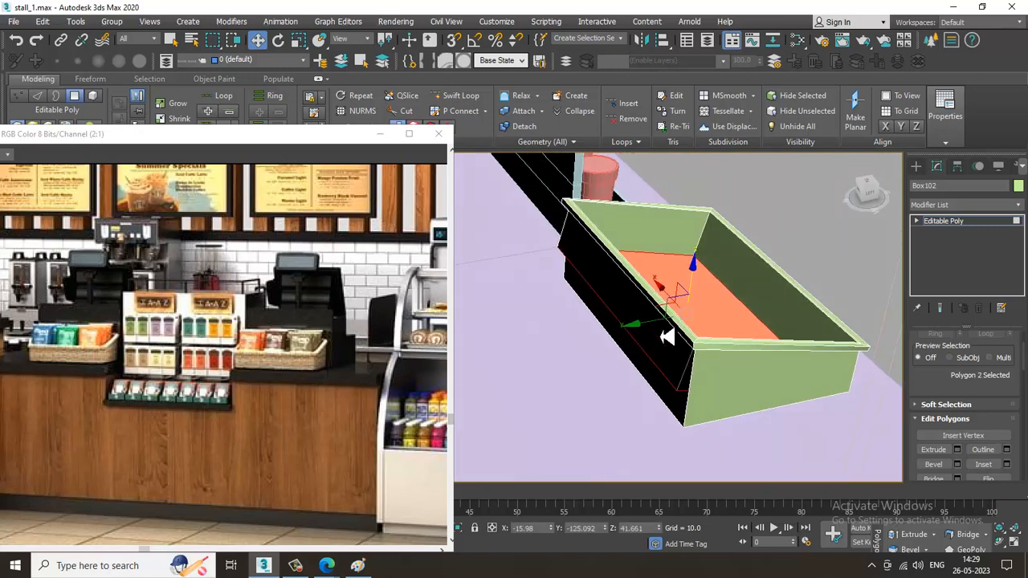
pyautogui.moveTo(704, 271); pyautogui.dragTo(718, 402)
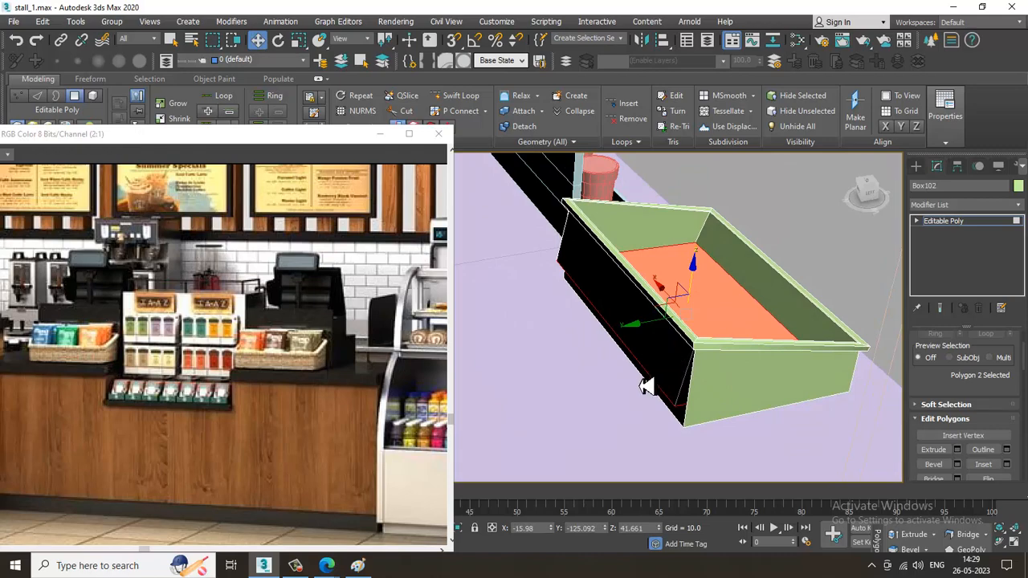
# Show the scene in wireframe and lower the basket's inner floor polygon by about 1.05 units
pyautogui.press('2')
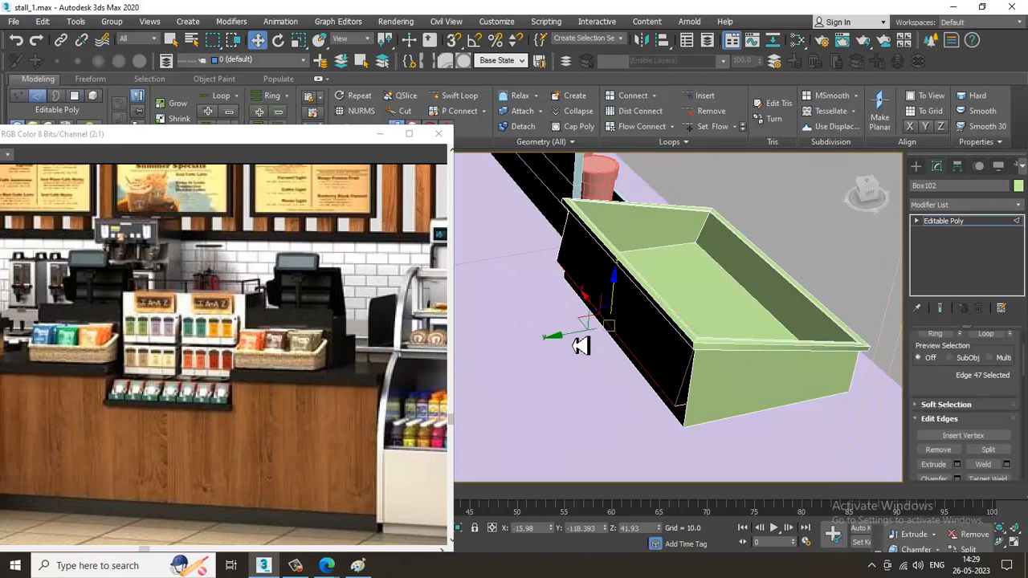
pyautogui.moveTo(599, 346)
pyautogui.keyDown('alt'); pyautogui.mouseDown(button='middle')
pyautogui.moveTo(741, 356)
pyautogui.moveTo(701, 354)
pyautogui.moveTo(709, 338)
pyautogui.moveTo(667, 338)
pyautogui.moveTo(683, 333)
pyautogui.moveTo(730, 356)
pyautogui.moveTo(742, 344)
pyautogui.moveTo(717, 359)
pyautogui.moveTo(730, 324)
pyautogui.moveTo(707, 321)
pyautogui.mouseUp(button='middle'); pyautogui.keyUp('alt')
pyautogui.press('F3')
pyautogui.press('4')
pyautogui.click(695, 349)
pyautogui.moveTo(714, 306); pyautogui.dragTo(718, 316)
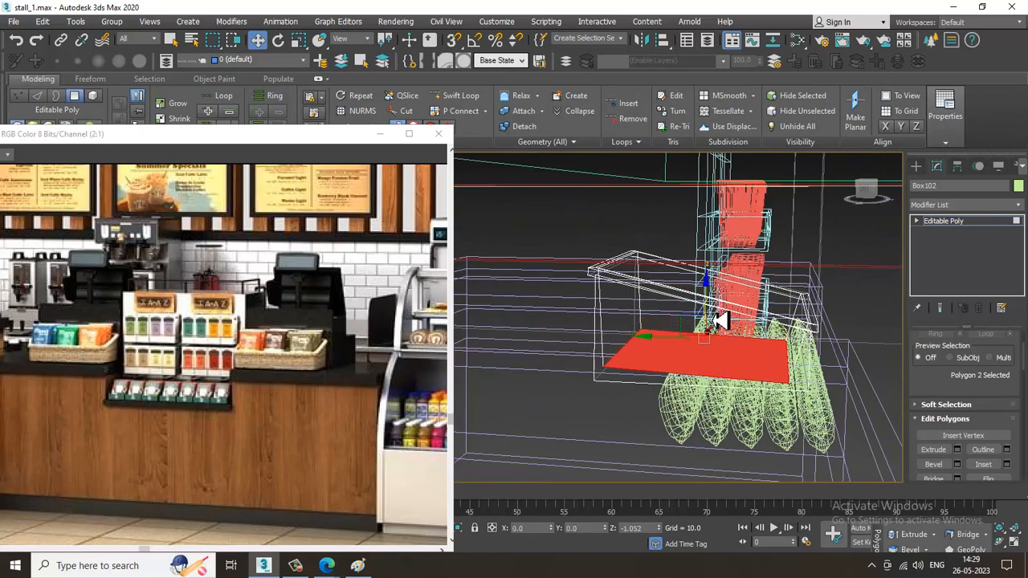
# Scale the floor polygon front to back and shift it along Y to fit within the basket's walls, finishing with a 91% Y scale
pyautogui.press('r')
pyautogui.moveTo(767, 367); pyautogui.dragTo(773, 366)
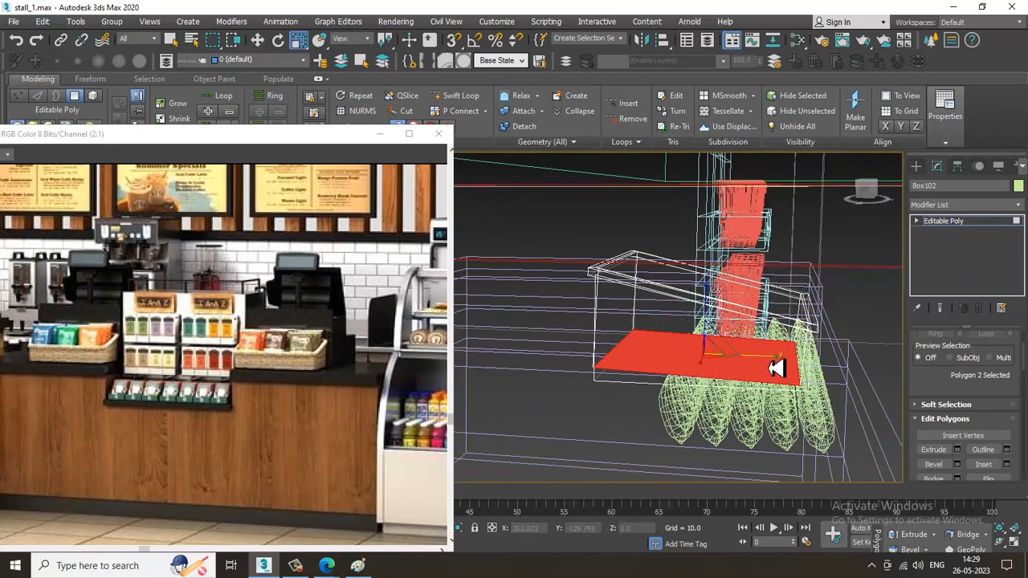
pyautogui.press('w')
pyautogui.moveTo(685, 361); pyautogui.dragTo(675, 358)
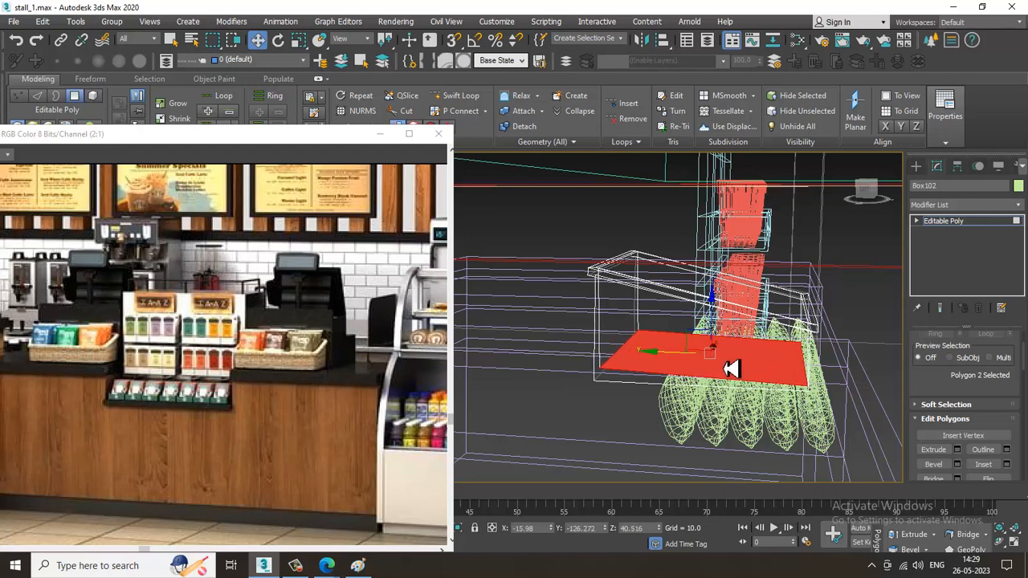
pyautogui.press('r')
pyautogui.moveTo(785, 367); pyautogui.dragTo(781, 365)
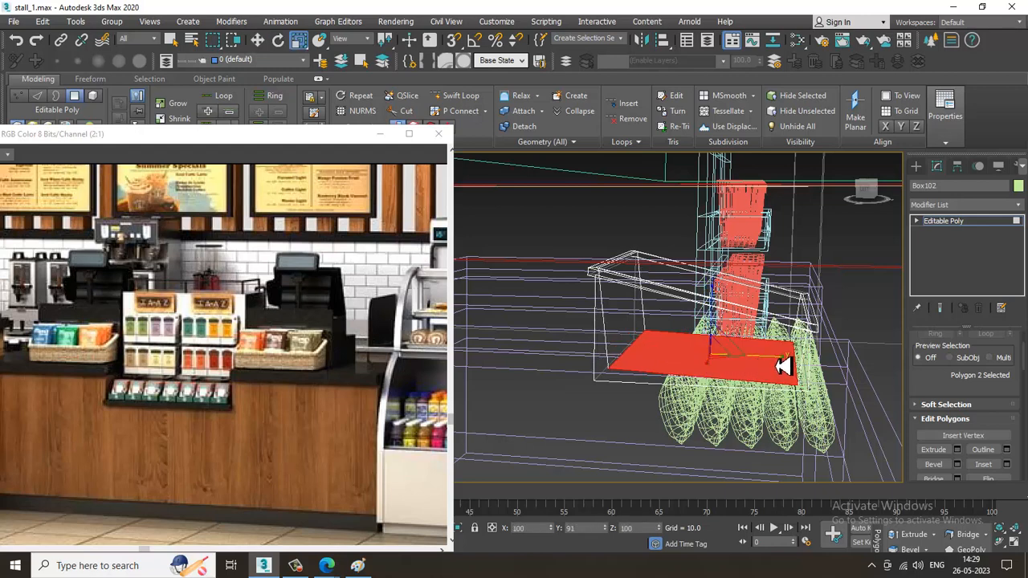
pyautogui.press('w')
pyautogui.press('F3')
# Add Swift Loop edge loops close to the edges of the basket's rim to keep them sharp under smoothing
pyautogui.moveTo(782, 367)
pyautogui.keyDown('alt'); pyautogui.mouseDown(button='middle')
pyautogui.moveTo(727, 415)
pyautogui.moveTo(769, 359)
pyautogui.moveTo(693, 374)
pyautogui.moveTo(714, 358)
pyautogui.moveTo(697, 359)
pyautogui.mouseUp(button='middle'); pyautogui.keyUp('alt')
pyautogui.scroll(3, 693, 374)
pyautogui.keyDown('alt'); pyautogui.moveTo(745, 329); pyautogui.dragTo(813, 316, button='middle'); pyautogui.keyUp('alt')
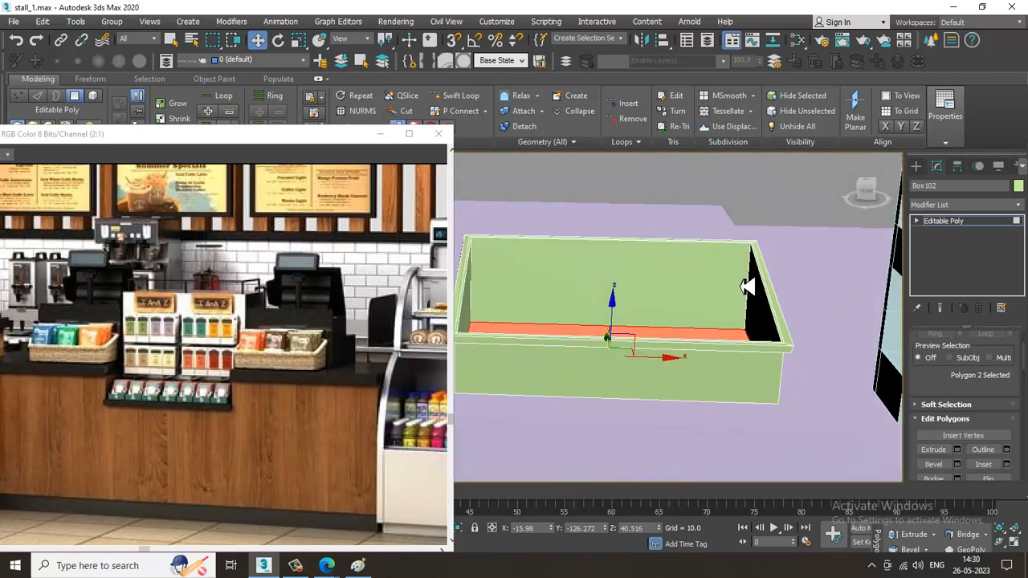
pyautogui.keyDown('alt'); pyautogui.moveTo(747, 287); pyautogui.dragTo(683, 265, button='middle'); pyautogui.keyUp('alt')
pyautogui.click(469, 98)
pyautogui.scroll(3, 507, 319)
pyautogui.moveTo(507, 320); pyautogui.dragTo(562, 320, button='middle')
pyautogui.keyDown('alt'); pyautogui.moveTo(562, 320); pyautogui.dragTo(619, 301, button='middle'); pyautogui.keyUp('alt')
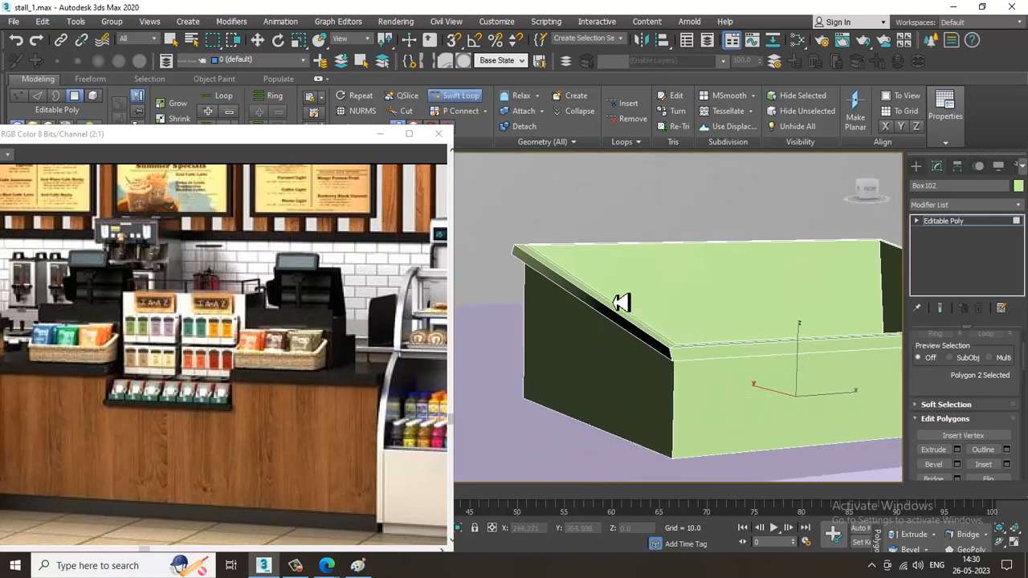
pyautogui.scroll(3, 589, 329)
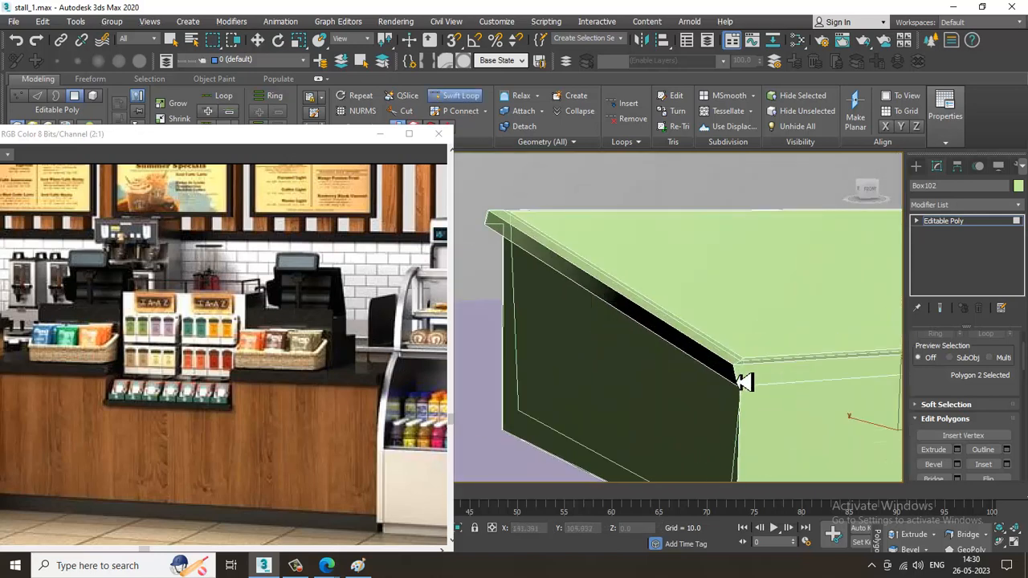
pyautogui.keyDown('alt'); pyautogui.moveTo(747, 393); pyautogui.dragTo(608, 293, button='middle'); pyautogui.keyUp('alt')
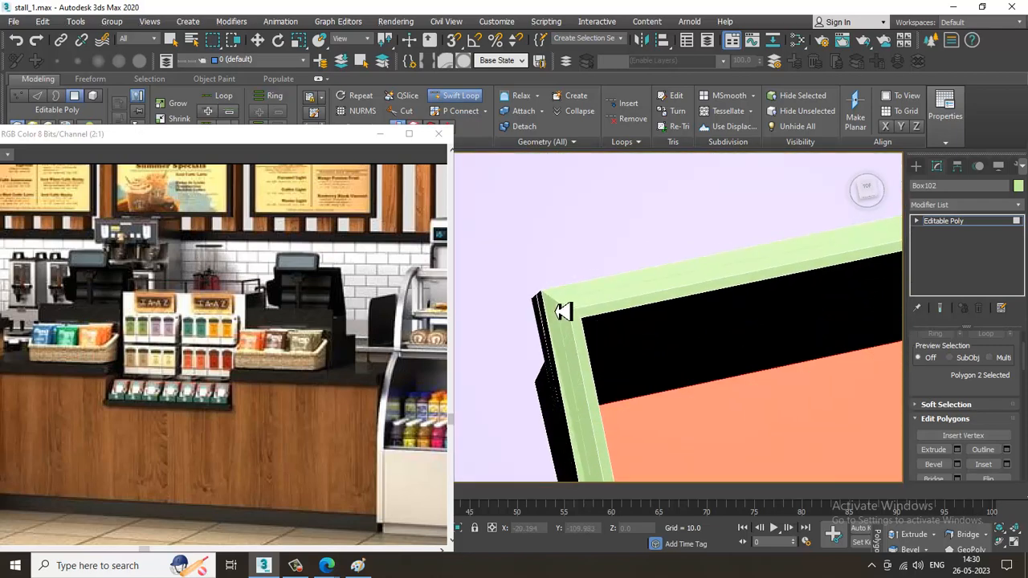
pyautogui.keyDown('alt'); pyautogui.moveTo(610, 332); pyautogui.dragTo(551, 325, button='middle'); pyautogui.keyUp('alt')
# Add a Swift Loop around the basket's outer walls just above the base
pyautogui.press('w')
pyautogui.click(452, 108)
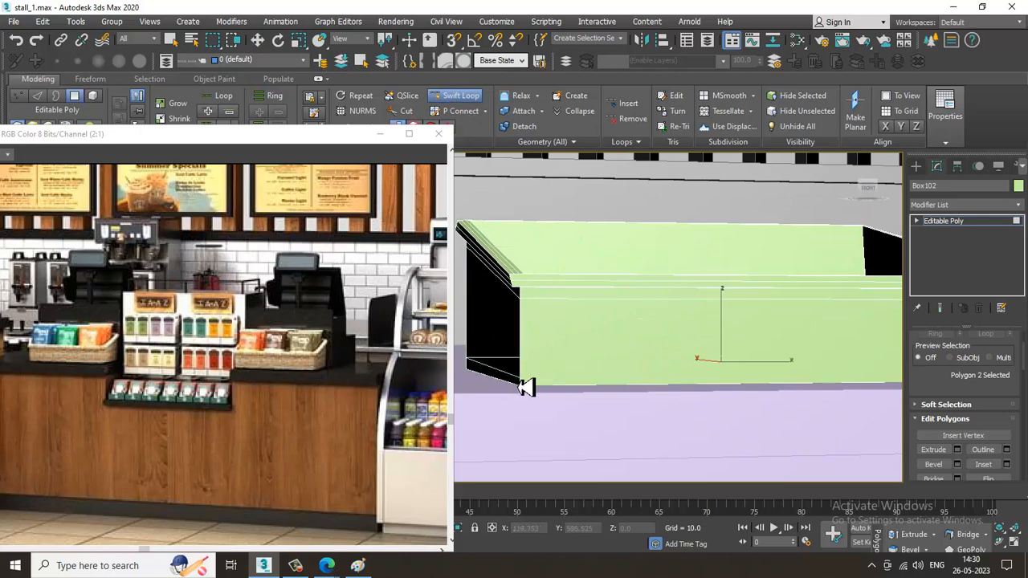
pyautogui.press('w')
pyautogui.keyDown('alt'); pyautogui.moveTo(609, 355); pyautogui.dragTo(655, 380, button='middle'); pyautogui.keyUp('alt')
pyautogui.scroll(-4, 635, 381)
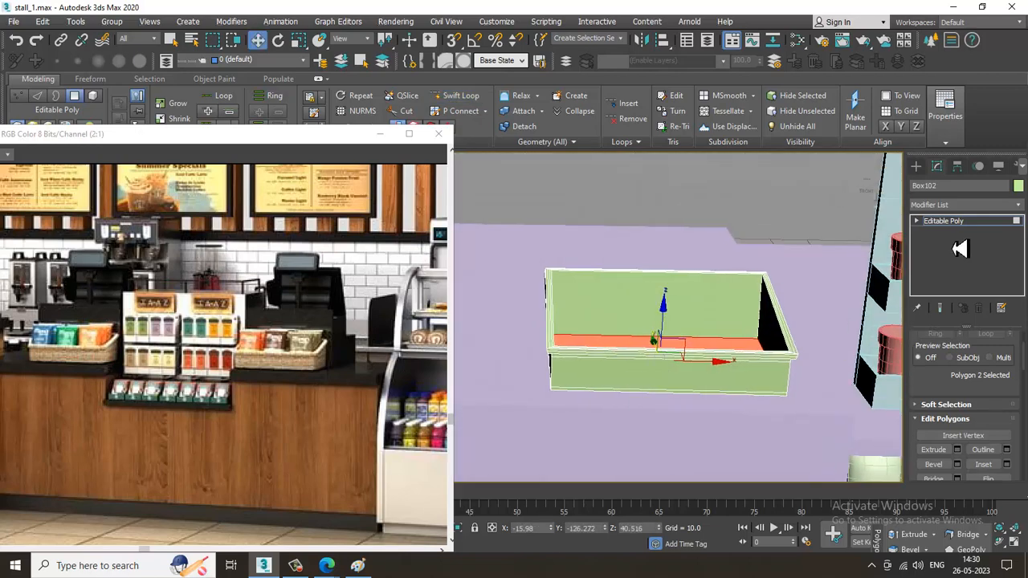
# Try a TurboSmooth modifier on the whole basket
pyautogui.click(982, 223)
pyautogui.click(977, 207)
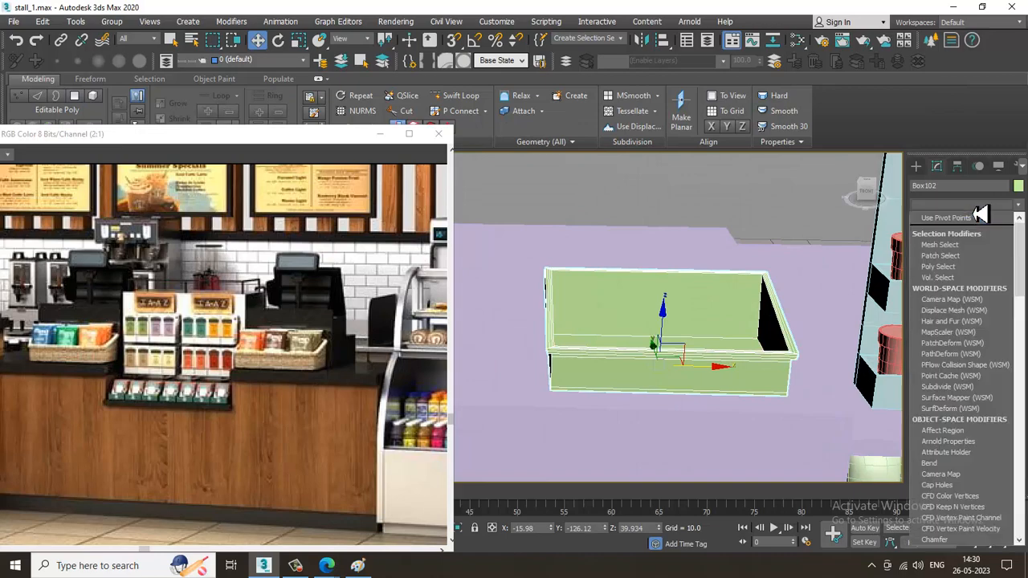
pyautogui.write('tu')
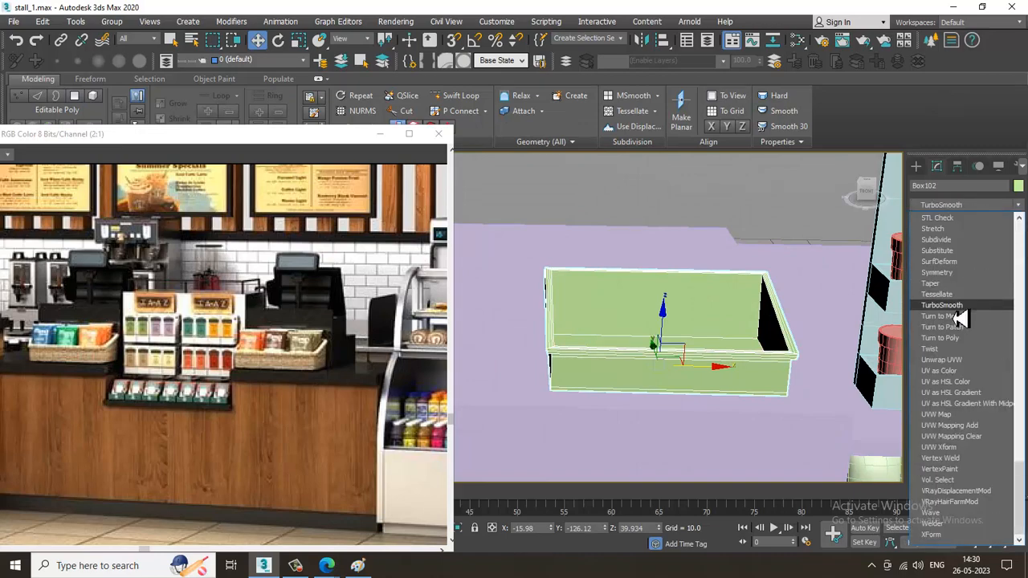
pyautogui.press('Return')
pyautogui.keyDown('alt'); pyautogui.moveTo(692, 358); pyautogui.dragTo(720, 371, button='middle'); pyautogui.keyUp('alt')
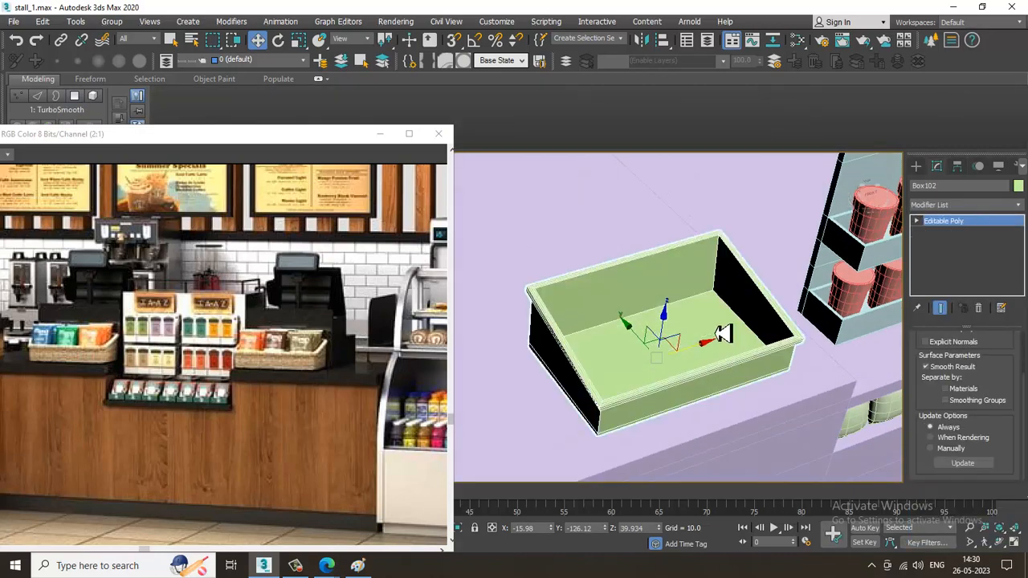
# Add Swift Loop edge loops across the basket near its left and right end walls
pyautogui.keyDown('alt'); pyautogui.moveTo(716, 330); pyautogui.dragTo(638, 313, button='middle'); pyautogui.keyUp('alt')
pyautogui.click(460, 98)
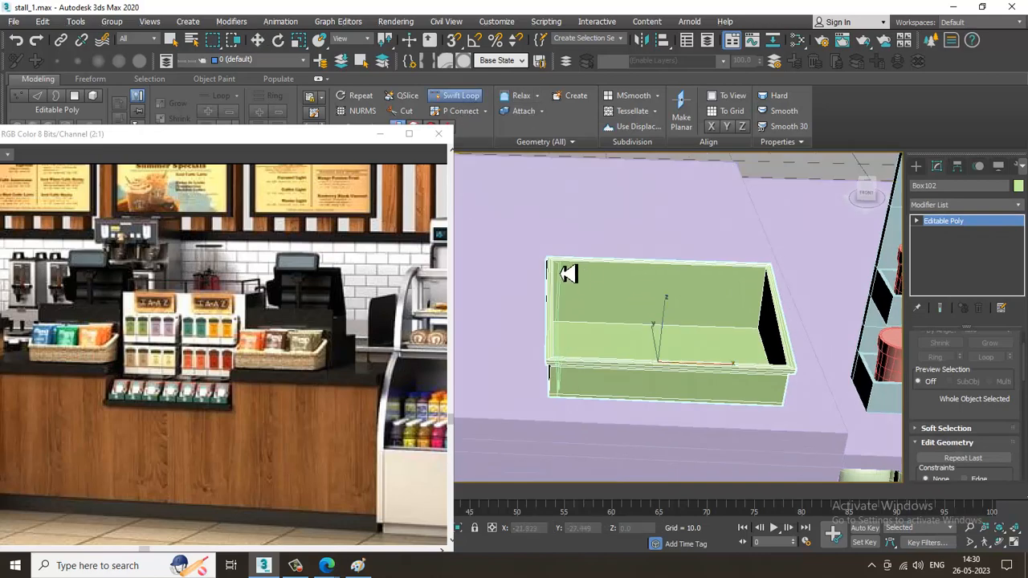
pyautogui.click(566, 273)
pyautogui.keyDown('alt'); pyautogui.moveTo(688, 317); pyautogui.dragTo(595, 277, button='middle'); pyautogui.keyUp('alt')
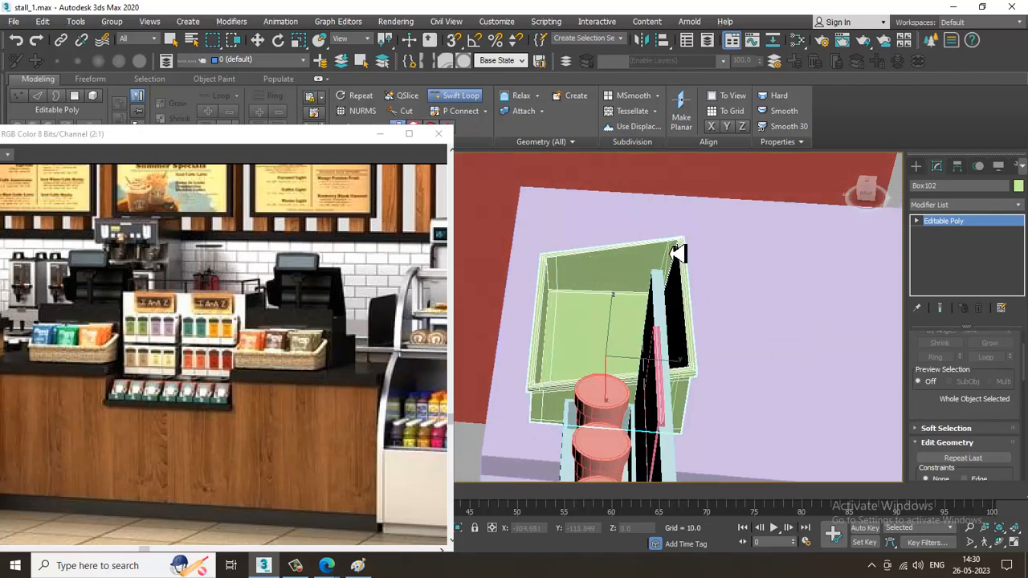
pyautogui.keyDown('alt'); pyautogui.moveTo(679, 254); pyautogui.dragTo(745, 300, button='middle'); pyautogui.keyUp('alt')
pyautogui.press('w')
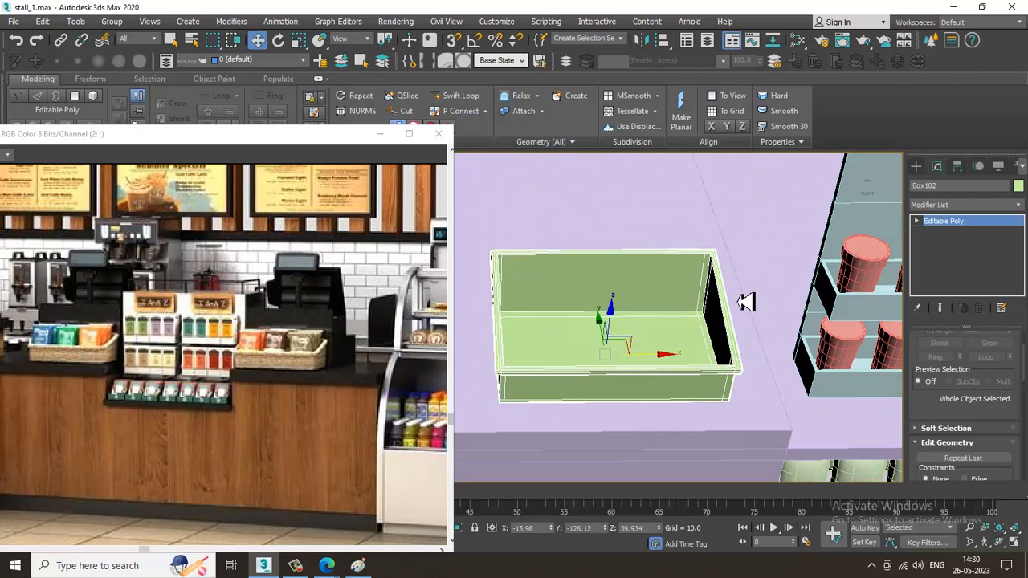
# Apply a TurboSmooth modifier to the whole basket with the added support loops
pyautogui.press('1')
pyautogui.click(989, 225)
pyautogui.click(973, 206)
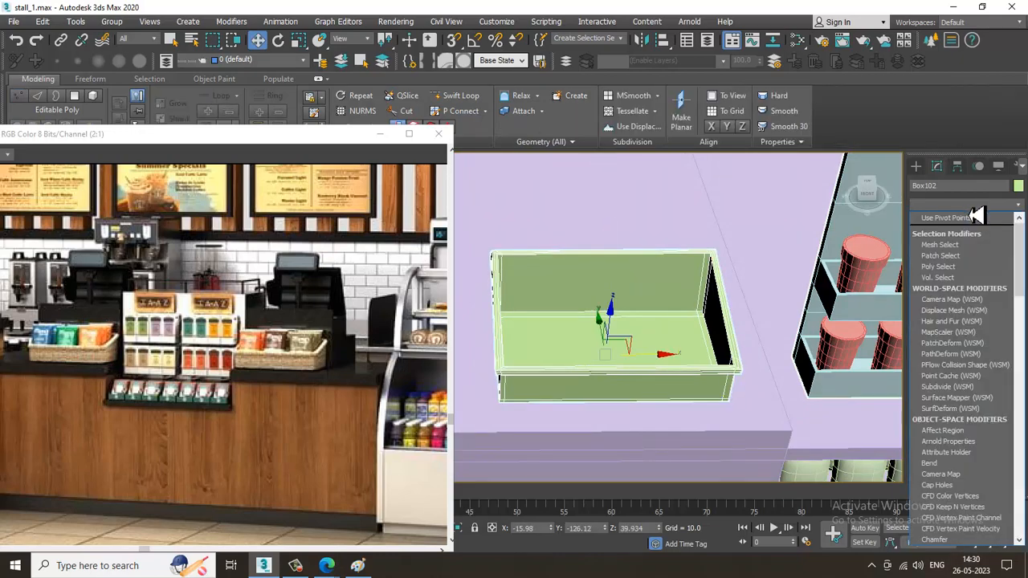
pyautogui.scroll(-5, 964, 290)
pyautogui.click(963, 291)
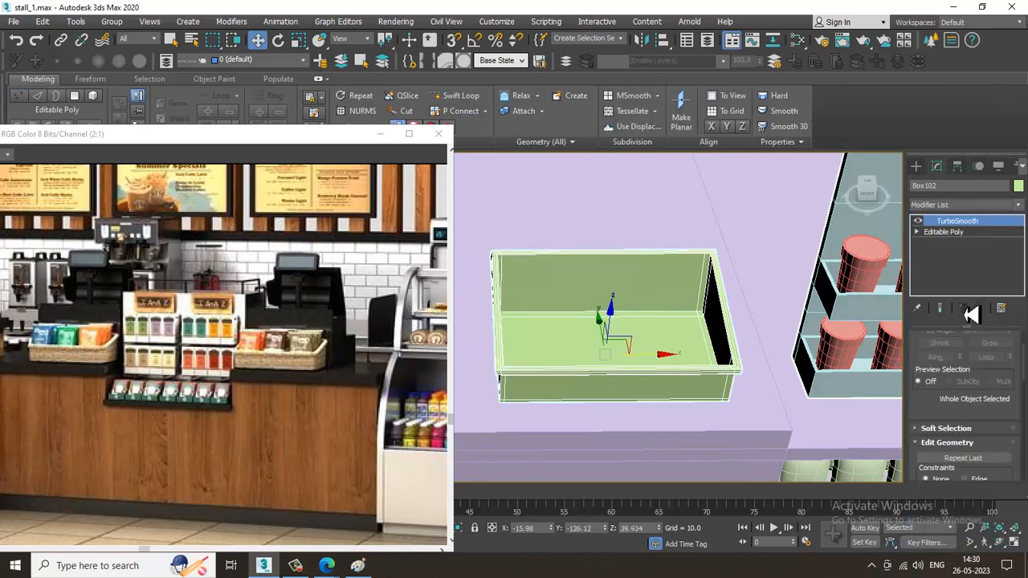
pyautogui.keyDown('alt'); pyautogui.moveTo(682, 298); pyautogui.dragTo(686, 376, button='middle'); pyautogui.keyUp('alt')
pyautogui.scroll(2, 648, 294)
pyautogui.scroll(-2, 739, 323)
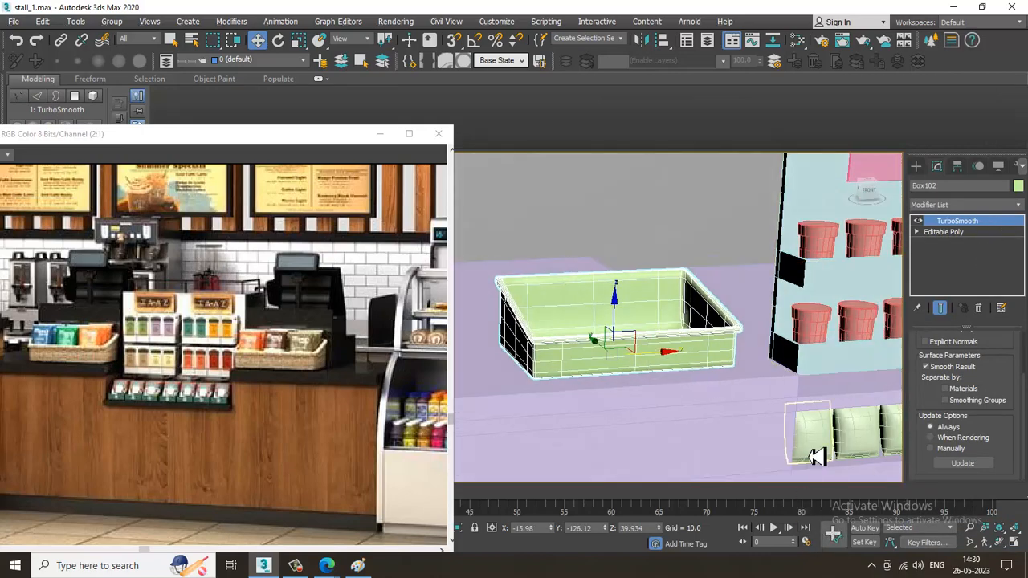
# Copy the first pouch from the row under the counter upward and scale the copy uniformly to about 107 percent
pyautogui.click(819, 419)
pyautogui.keyDown('shift'); pyautogui.moveTo(821, 310); pyautogui.dragTo(825, 278); pyautogui.keyUp('shift')
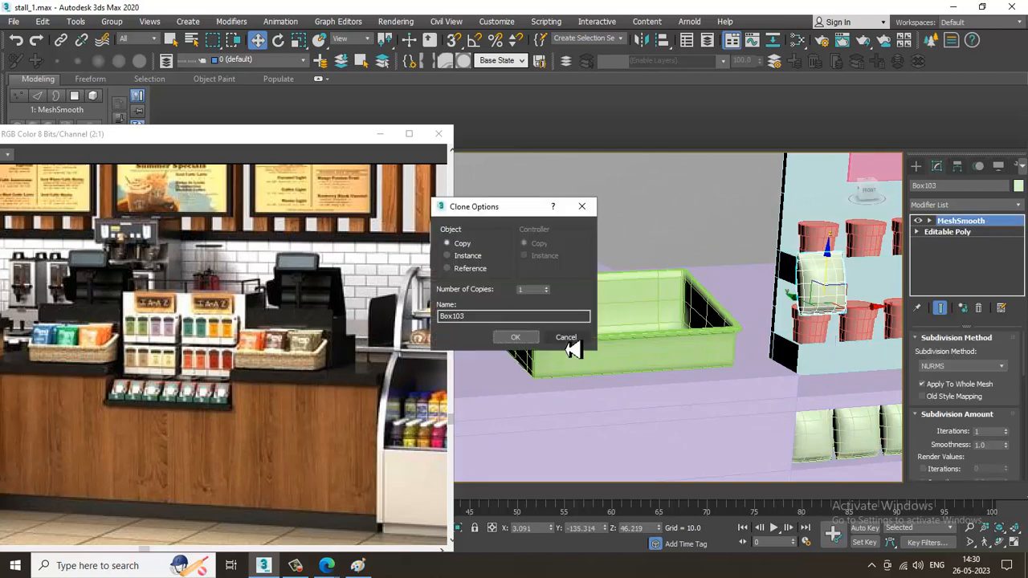
pyautogui.click(516, 338)
pyautogui.press('r')
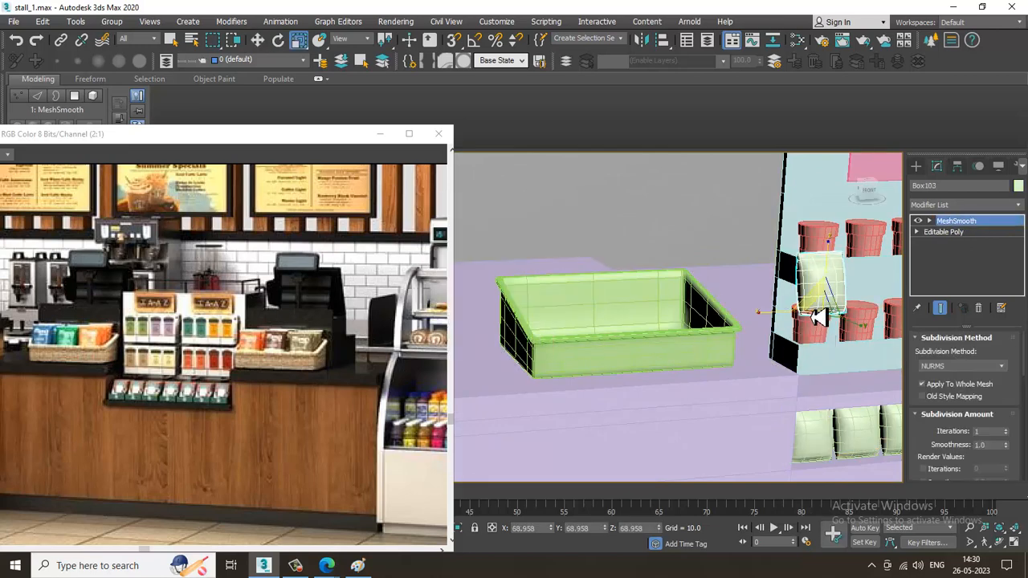
pyautogui.moveTo(827, 319); pyautogui.dragTo(797, 285)
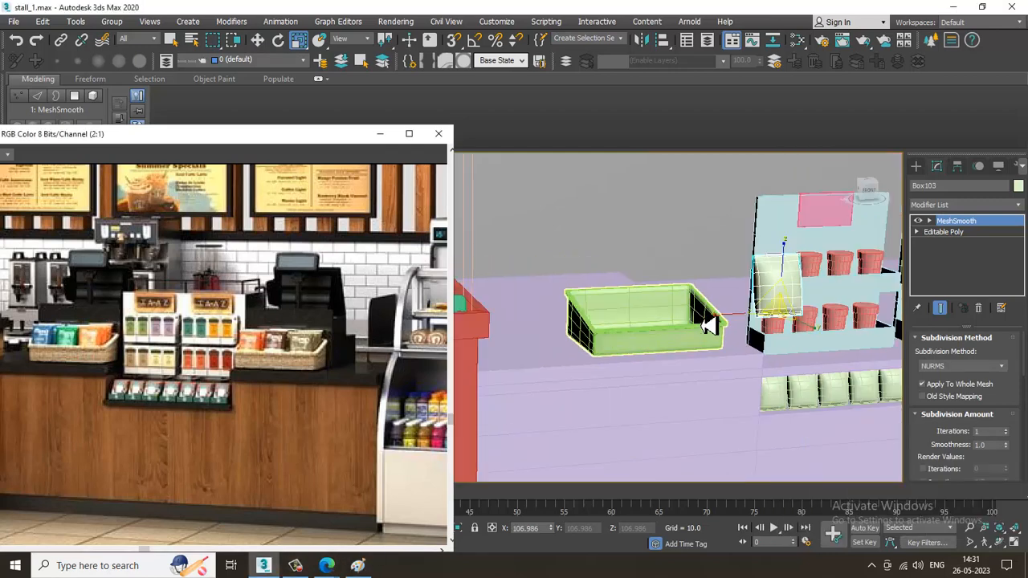
# Move the enlarged pouch copy across the counter into one end of the basket, seated inside its walls
pyautogui.moveTo(705, 323); pyautogui.dragTo(706, 331, button='middle')
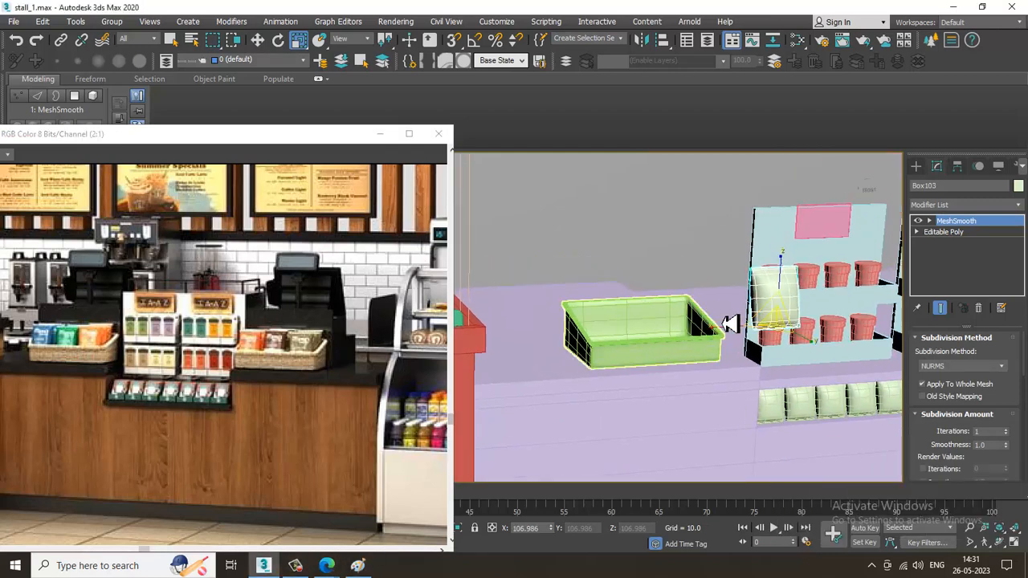
pyautogui.keyDown('alt'); pyautogui.moveTo(727, 371); pyautogui.dragTo(789, 356, button='middle'); pyautogui.keyUp('alt')
pyautogui.press('w')
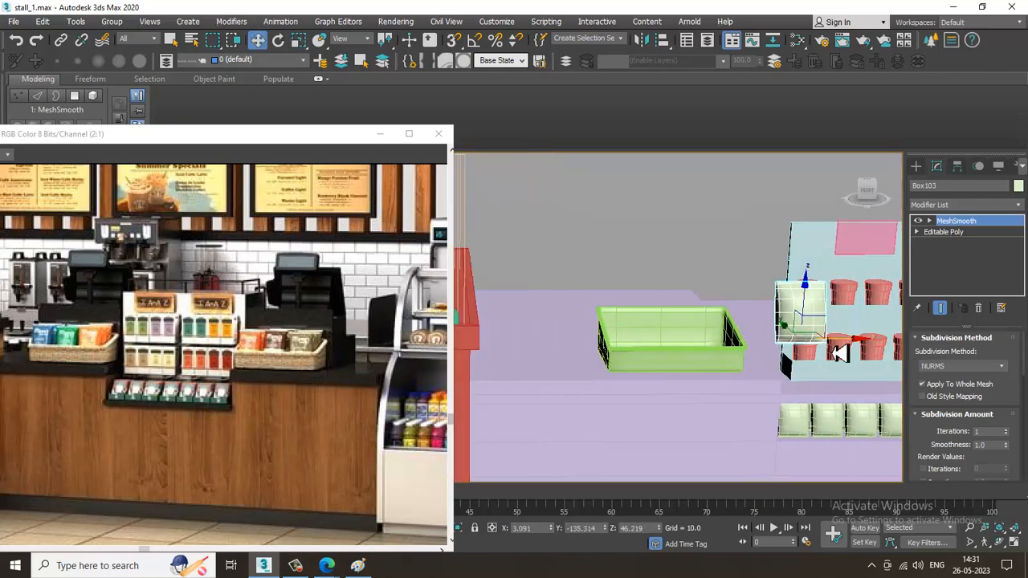
pyautogui.moveTo(851, 347); pyautogui.dragTo(695, 347)
pyautogui.keyDown('alt'); pyautogui.moveTo(642, 367); pyautogui.dragTo(676, 379, button='middle'); pyautogui.keyUp('alt')
pyautogui.moveTo(708, 277); pyautogui.dragTo(801, 351)
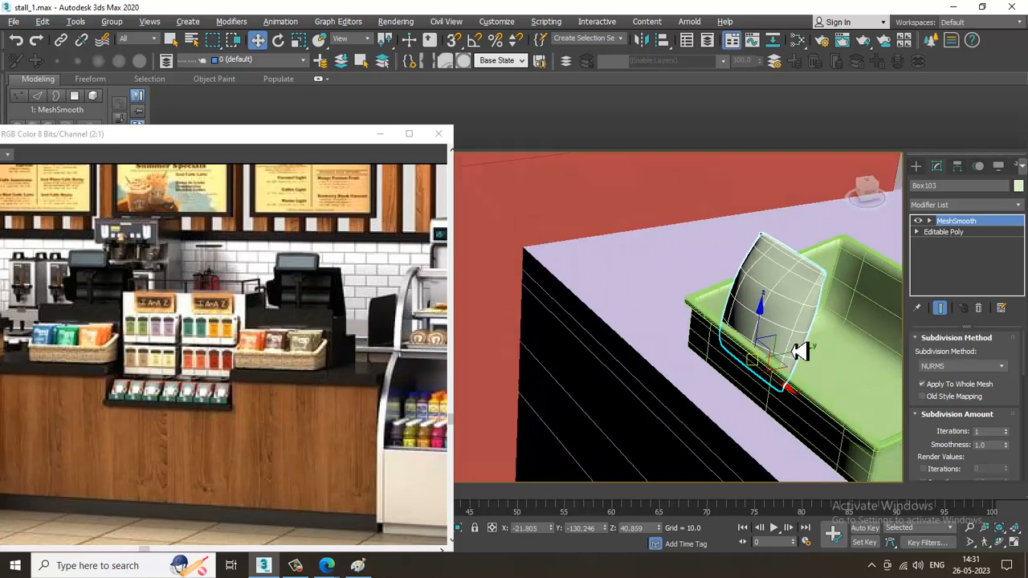
pyautogui.keyDown('alt'); pyautogui.moveTo(800, 351); pyautogui.dragTo(805, 341, button='middle'); pyautogui.keyUp('alt')
pyautogui.moveTo(815, 387); pyautogui.dragTo(831, 378)
pyautogui.moveTo(830, 378)
pyautogui.keyDown('alt'); pyautogui.mouseDown(button='middle')
pyautogui.moveTo(770, 381)
pyautogui.moveTo(744, 349)
pyautogui.moveTo(744, 329)
pyautogui.moveTo(711, 337)
pyautogui.moveTo(714, 363)
pyautogui.moveTo(688, 305)
pyautogui.moveTo(711, 374)
pyautogui.moveTo(709, 355)
pyautogui.mouseUp(button='middle'); pyautogui.keyUp('alt')
# Clone the pouch along the basket's length with 2 copies, making a row of three
pyautogui.press('r')
pyautogui.press('w')
pyautogui.keyDown('shift'); pyautogui.moveTo(709, 355); pyautogui.dragTo(791, 351); pyautogui.keyUp('shift')
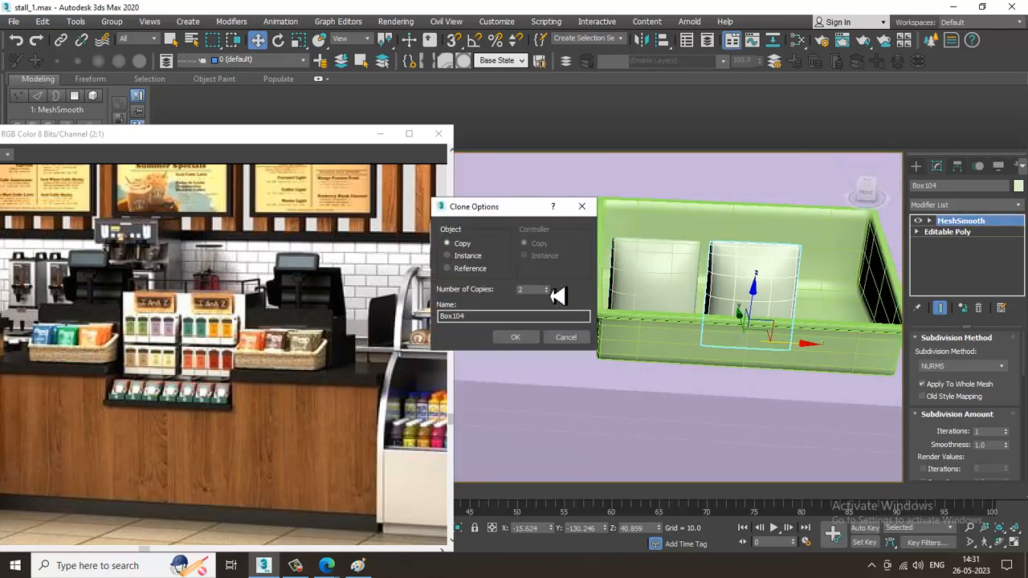
pyautogui.click(518, 340)
# Clone the row of three pouches across the basket's depth with 2 copies, making three rows
pyautogui.moveTo(649, 339)
pyautogui.keyDown('alt'); pyautogui.mouseDown(button='middle')
pyautogui.moveTo(780, 300)
pyautogui.moveTo(787, 324)
pyautogui.mouseUp(button='middle'); pyautogui.keyUp('alt')
pyautogui.keyDown('ctrl'); pyautogui.click(702, 273); pyautogui.keyUp('ctrl')
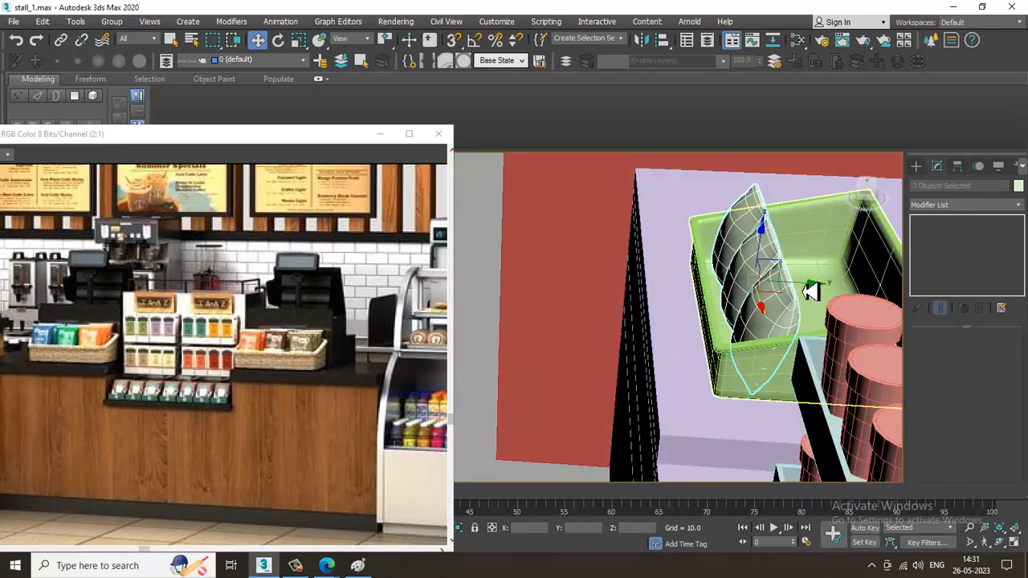
pyautogui.keyDown('shift'); pyautogui.moveTo(806, 289); pyautogui.dragTo(853, 301); pyautogui.keyUp('shift')
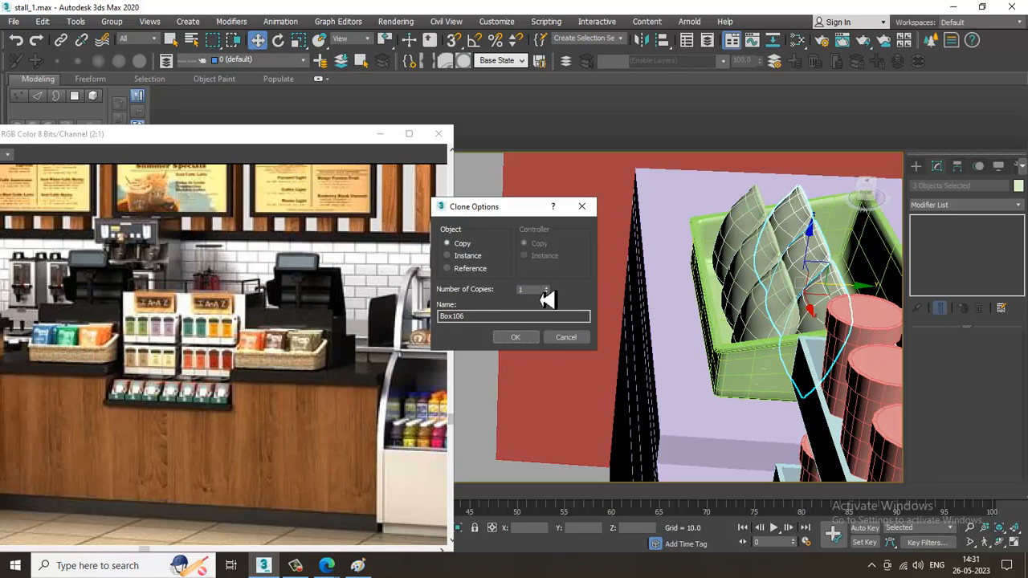
pyautogui.click(529, 341)
# Select the basket together with all nine pouches inside it
pyautogui.moveTo(825, 279)
pyautogui.keyDown('alt'); pyautogui.mouseDown(button='middle')
pyautogui.moveTo(899, 250)
pyautogui.moveTo(692, 278)
pyautogui.moveTo(757, 273)
pyautogui.mouseUp(button='middle'); pyautogui.keyUp('alt')
pyautogui.scroll(-3, 899, 249)
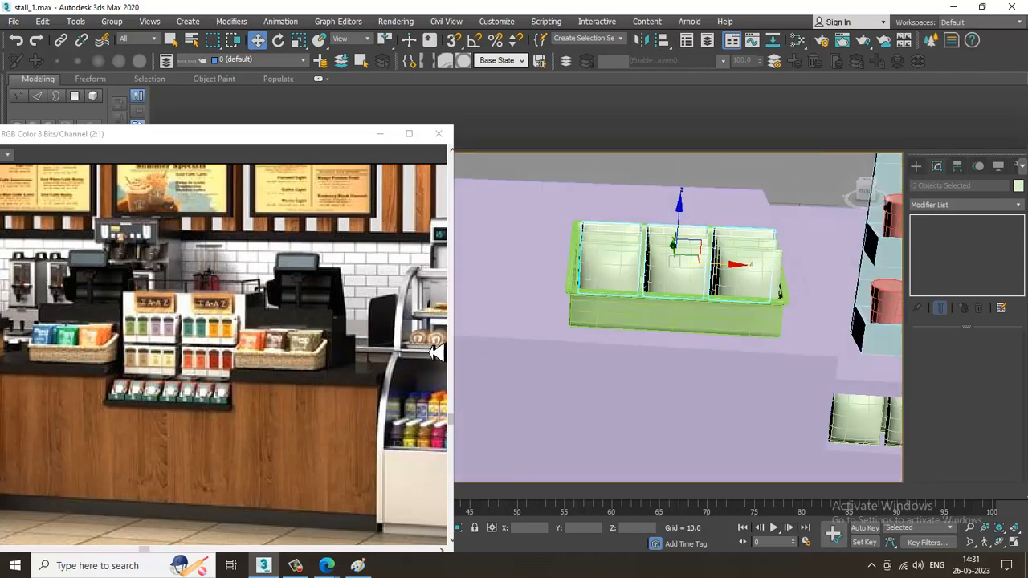
pyautogui.moveTo(677, 311); pyautogui.dragTo(643, 320, button='middle')
pyautogui.keyDown('ctrl'); pyautogui.click(642, 344); pyautogui.keyUp('ctrl')
pyautogui.keyDown('ctrl'); pyautogui.click(653, 285); pyautogui.keyUp('ctrl')
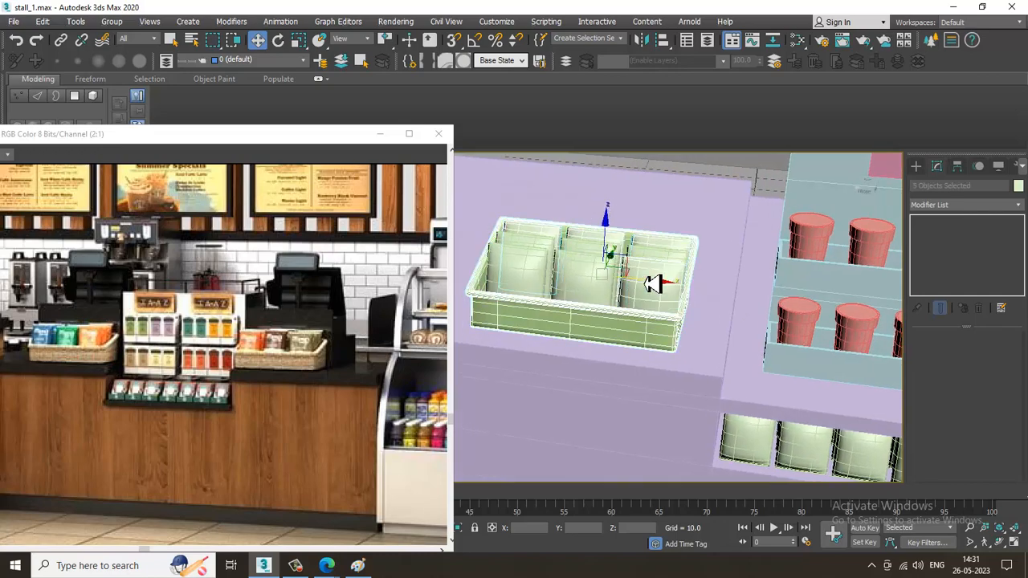
pyautogui.keyDown('ctrl'); pyautogui.click(670, 261); pyautogui.keyUp('ctrl')
pyautogui.keyDown('ctrl'); pyautogui.click(597, 258); pyautogui.keyUp('ctrl')
pyautogui.keyDown('ctrl'); pyautogui.click(547, 254); pyautogui.keyUp('ctrl')
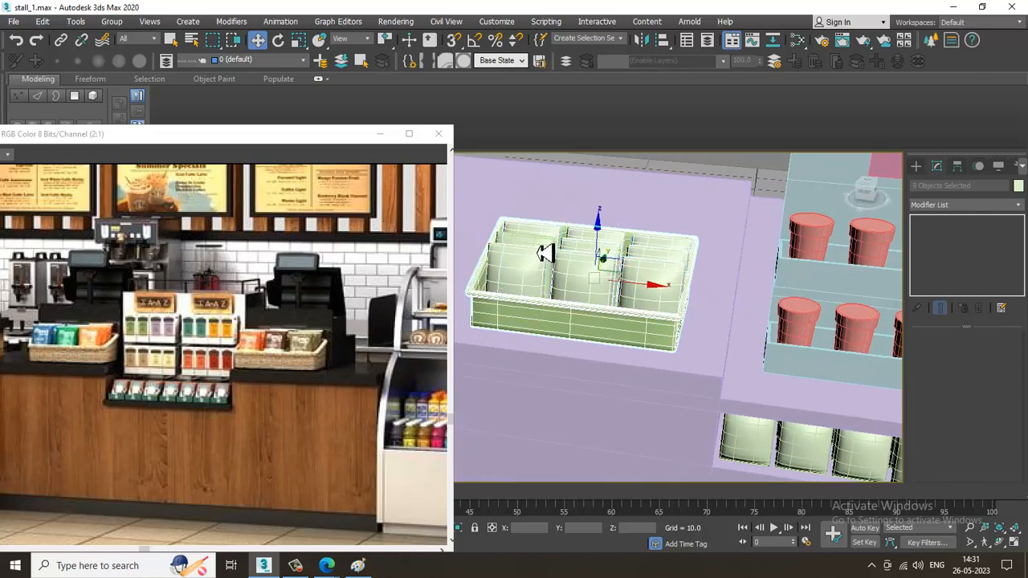
pyautogui.keyDown('ctrl'); pyautogui.click(545, 256); pyautogui.keyUp('ctrl')
# Clone the filled basket once along the counter to the far side of the two display stands
pyautogui.scroll(-3, 588, 269)
pyautogui.keyDown('alt'); pyautogui.moveTo(654, 303); pyautogui.dragTo(612, 300, button='middle'); pyautogui.keyUp('alt')
pyautogui.scroll(-3, 617, 288)
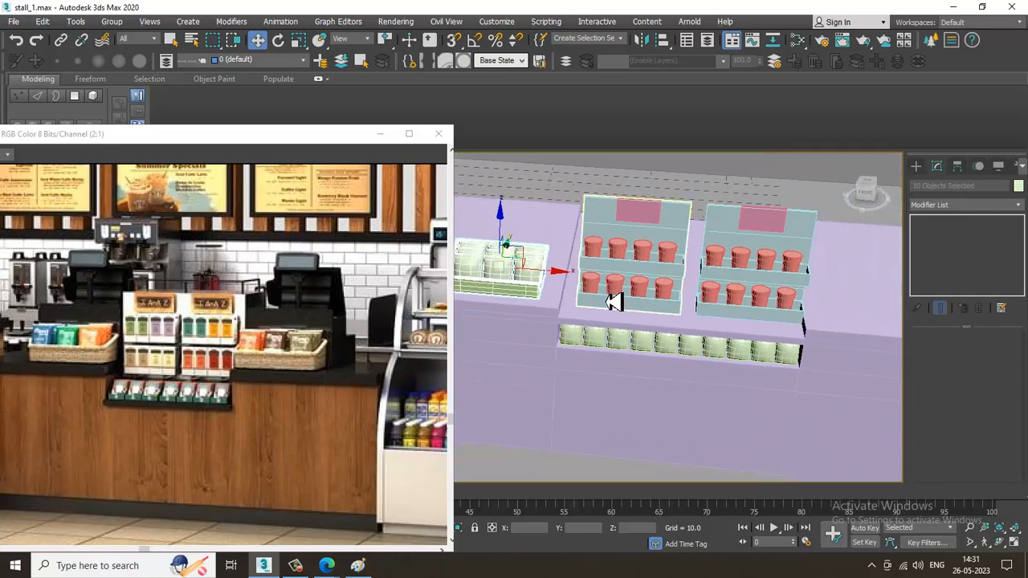
pyautogui.scroll(-3, 573, 291)
pyautogui.scroll(-2, 658, 311)
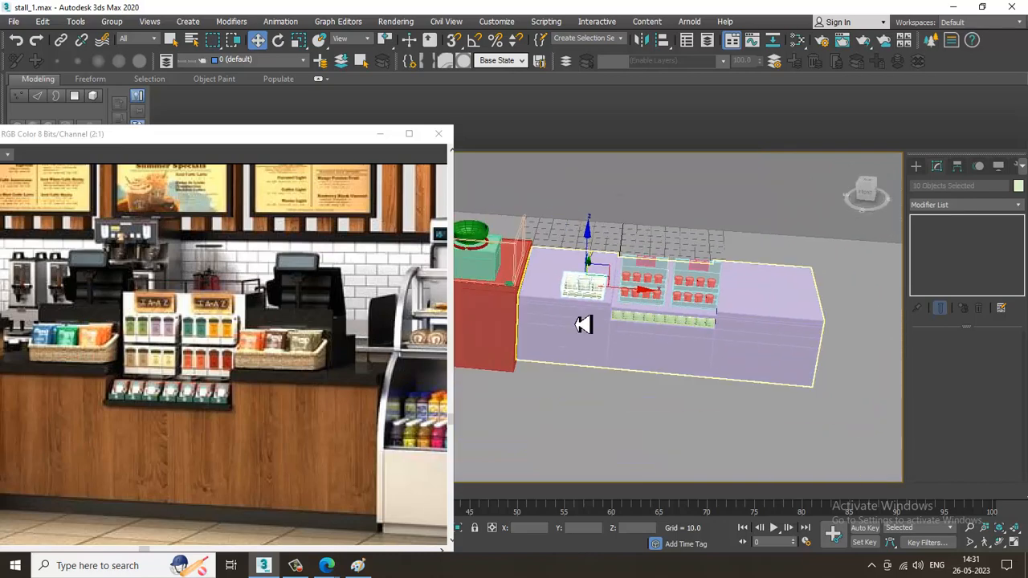
pyautogui.keyDown('alt'); pyautogui.moveTo(705, 318); pyautogui.dragTo(693, 310, button='middle'); pyautogui.keyUp('alt')
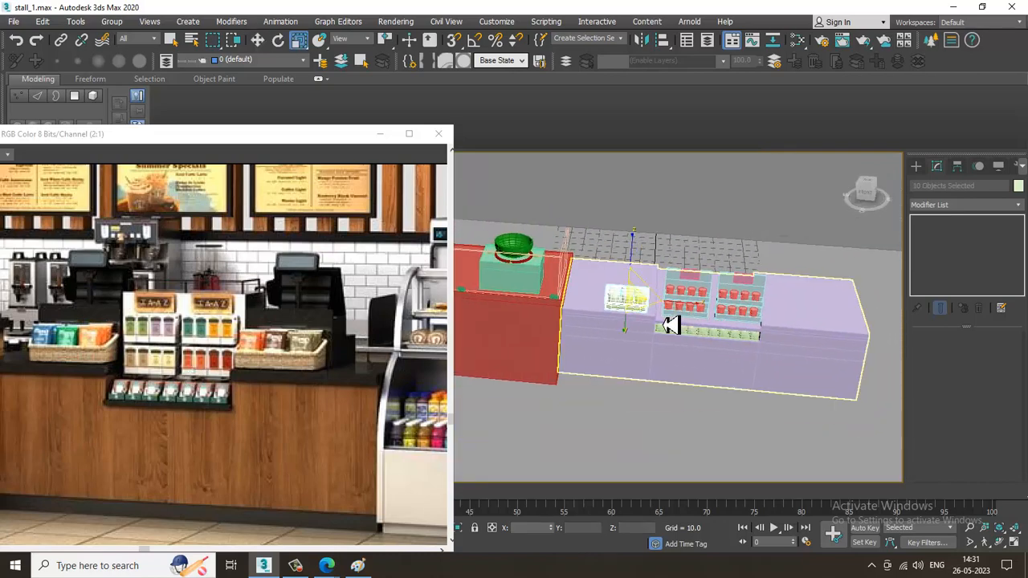
pyautogui.scroll(5, 676, 291)
pyautogui.press('r')
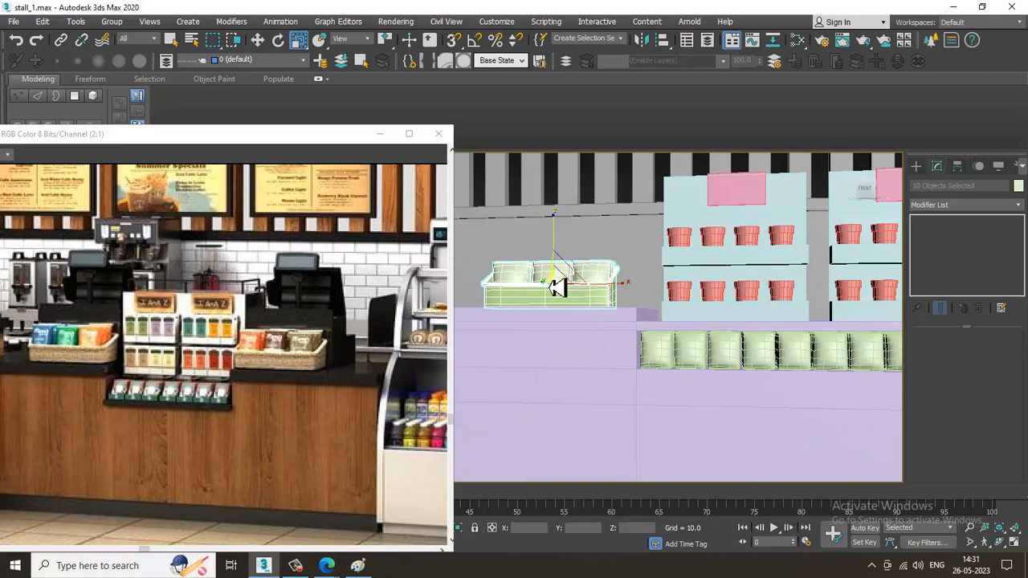
pyautogui.press('w')
pyautogui.keyDown('alt'); pyautogui.moveTo(558, 282); pyautogui.dragTo(587, 297, button='middle'); pyautogui.keyUp('alt')
pyautogui.scroll(-3, 592, 278)
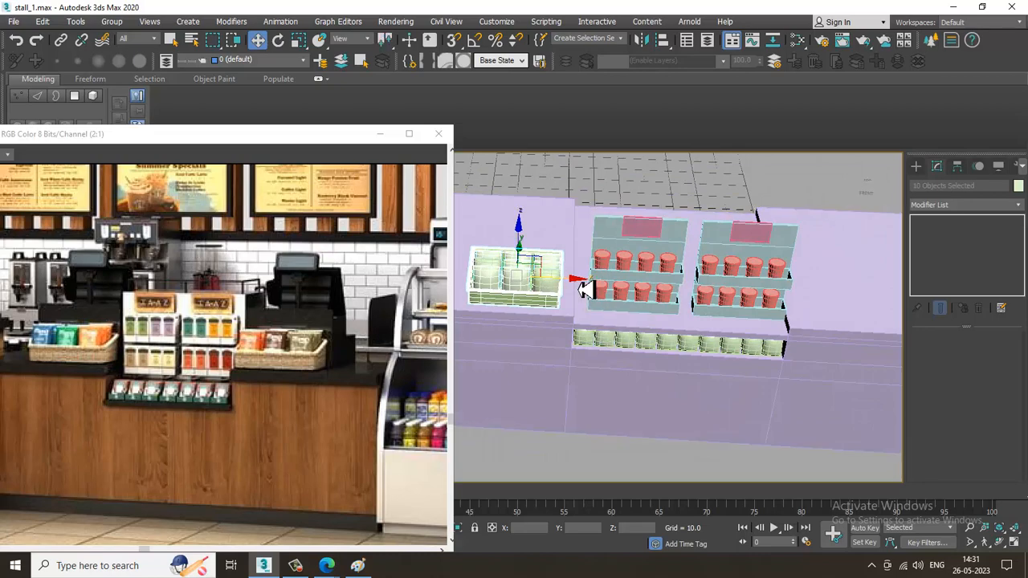
pyautogui.keyDown('shift'); pyautogui.moveTo(584, 289); pyautogui.dragTo(908, 320); pyautogui.keyUp('shift')
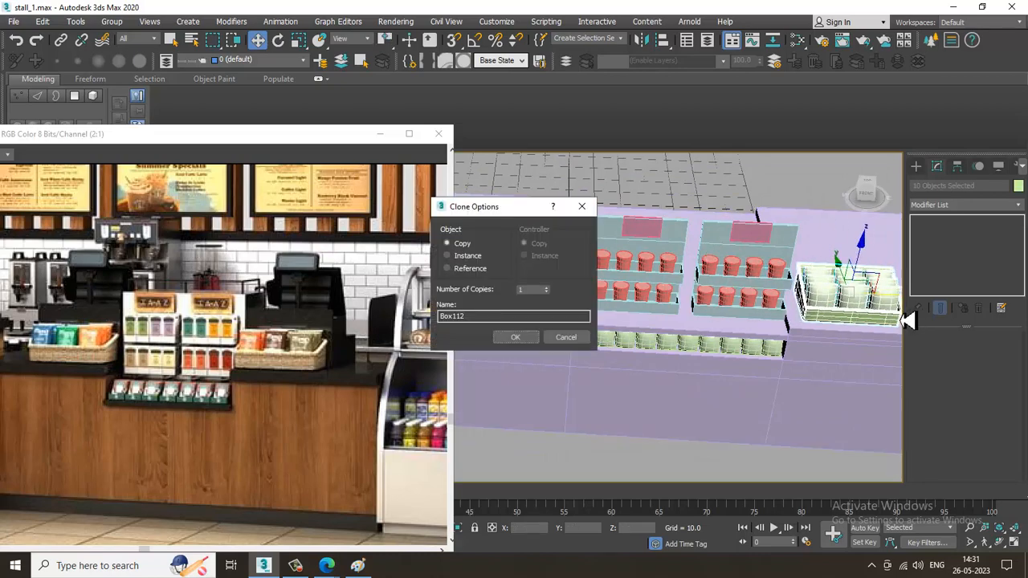
pyautogui.click(515, 337)
pyautogui.moveTo(789, 324)
pyautogui.keyDown('alt'); pyautogui.mouseDown(button='middle')
pyautogui.moveTo(688, 337)
pyautogui.moveTo(840, 346)
pyautogui.moveTo(793, 346)
pyautogui.moveTo(768, 330)
pyautogui.mouseUp(button='middle'); pyautogui.keyUp('alt')
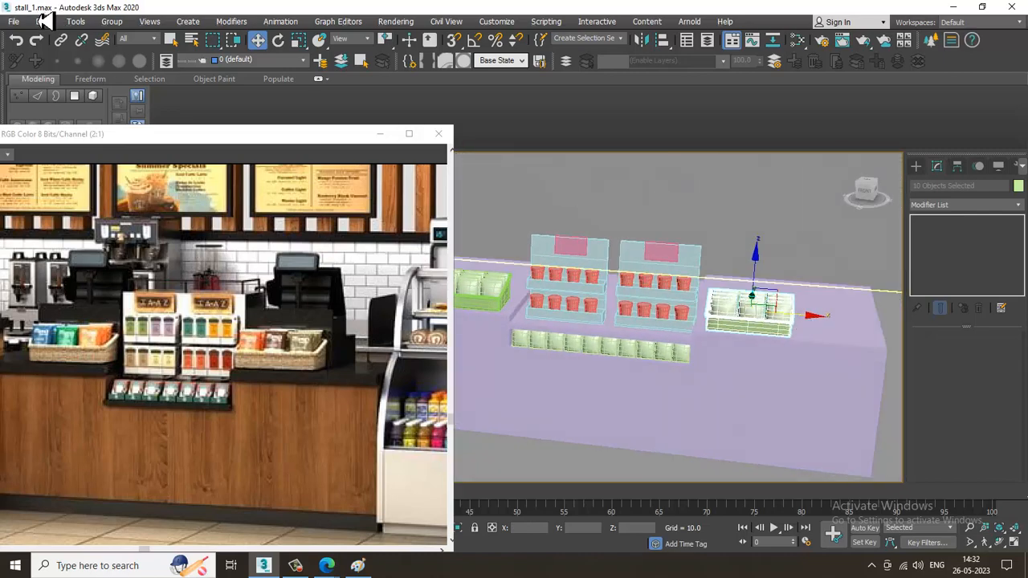
# Open the cash register reference image Untitled.png and place its window over the coffee shop reference
pyautogui.click(15, 22)
pyautogui.click(71, 102)
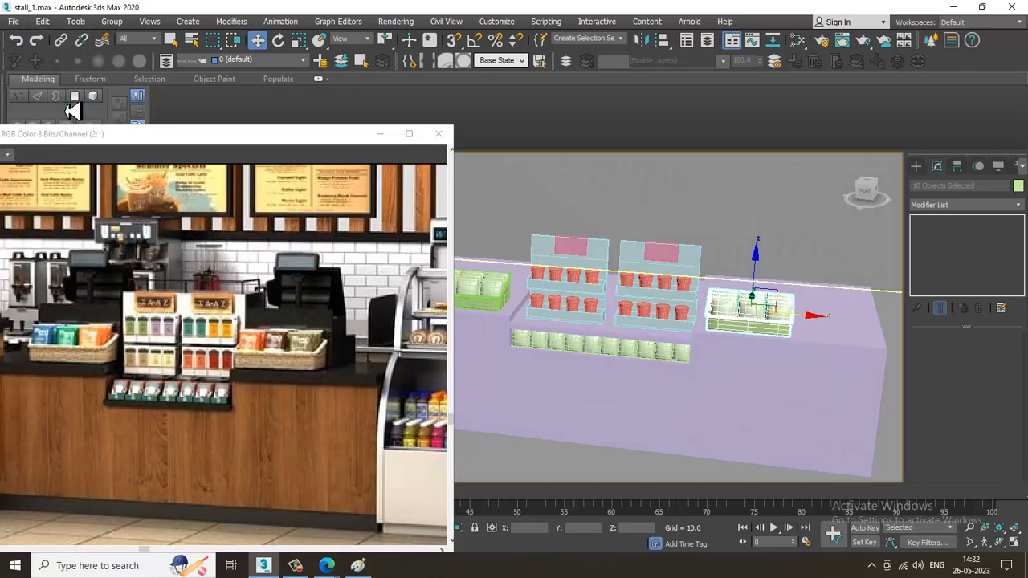
pyautogui.doubleClick(255, 116)
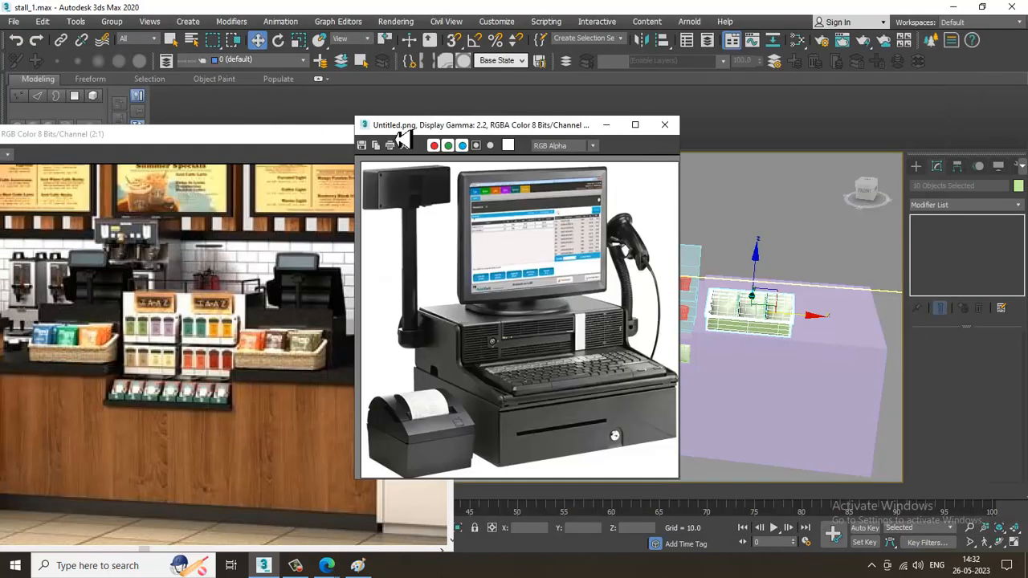
pyautogui.moveTo(530, 120); pyautogui.dragTo(118, 72)
# Isolate the counter from the rest of the scene
pyautogui.keyDown('alt'); pyautogui.moveTo(755, 363); pyautogui.dragTo(799, 358, button='middle'); pyautogui.keyUp('alt')
pyautogui.click(806, 372)
pyautogui.hotkey('alt', 'q')
pyautogui.scroll(3, 774, 351)
# Create an AutoGrid box about 18.8 long and 30.9 wide on the counter top near its end as the cash drawer
pyautogui.click(916, 167)
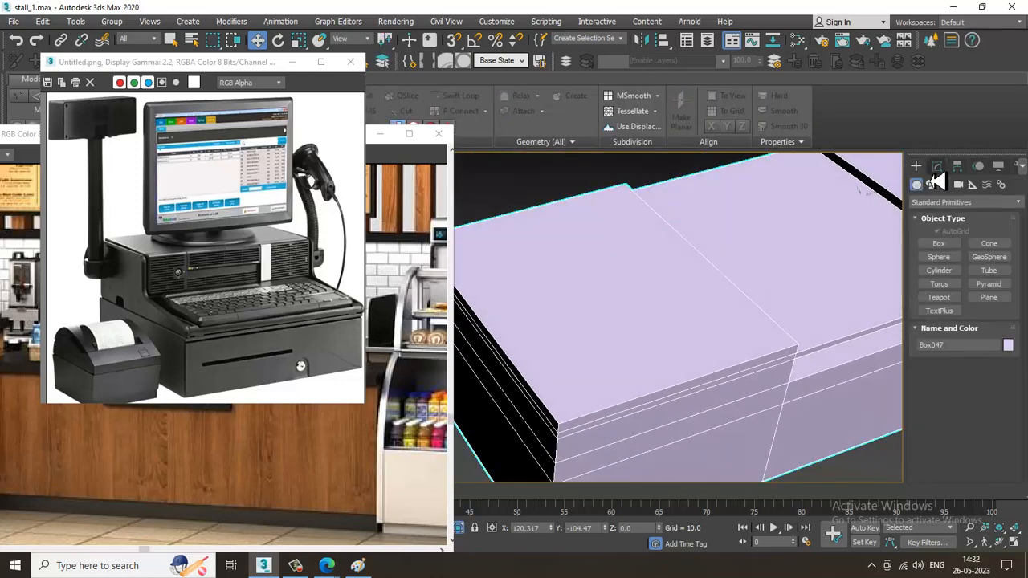
pyautogui.keyDown('alt'); pyautogui.moveTo(598, 361); pyautogui.dragTo(560, 377, button='middle'); pyautogui.keyUp('alt')
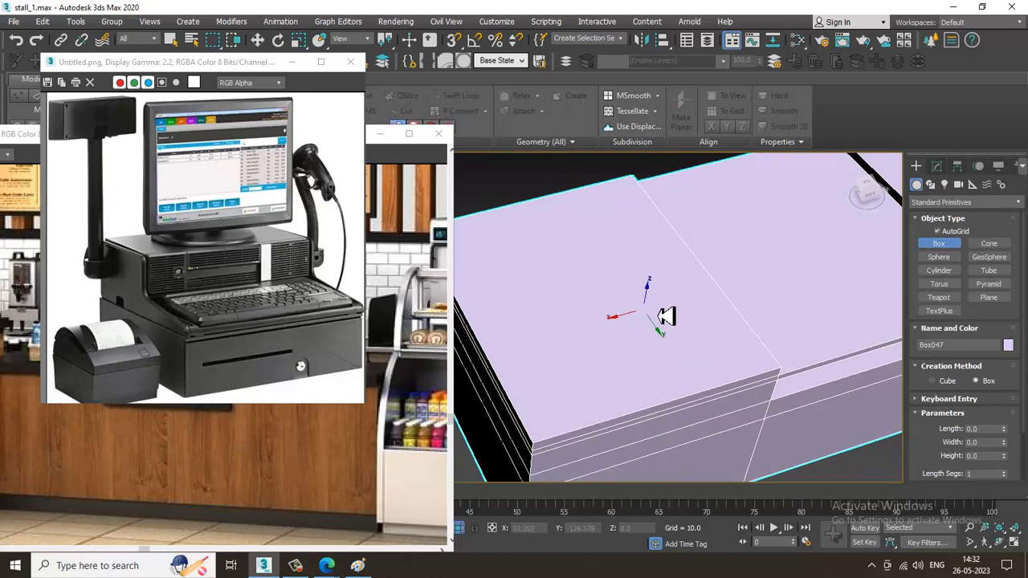
pyautogui.moveTo(666, 316); pyautogui.dragTo(572, 419)
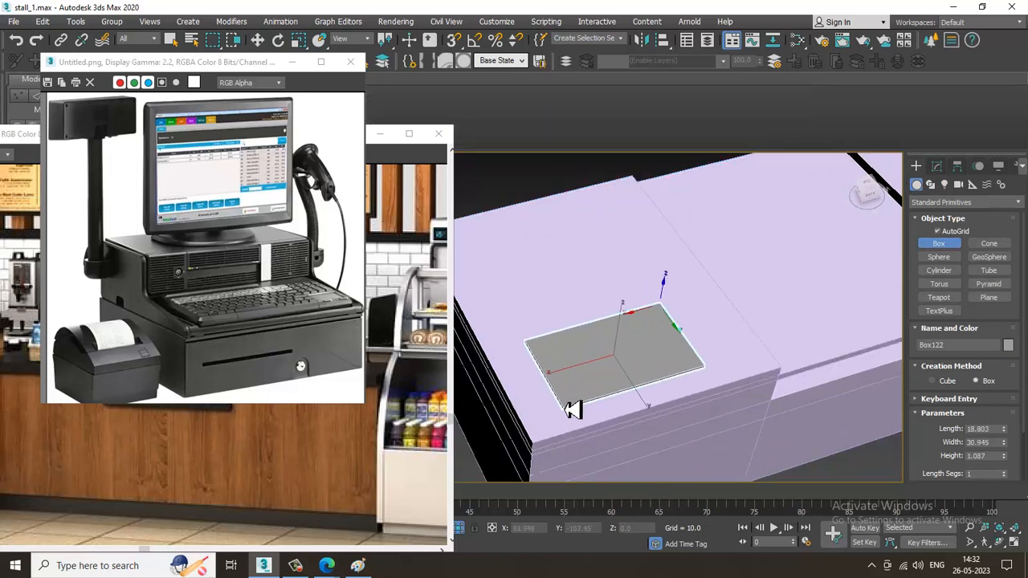
pyautogui.click(570, 385)
pyautogui.keyDown('alt'); pyautogui.moveTo(572, 384); pyautogui.dragTo(708, 355, button='middle'); pyautogui.keyUp('alt')
pyautogui.press('w')
pyautogui.press('r')
pyautogui.press('w')
# Convert the cash drawer box to an editable poly
pyautogui.scroll(4, 713, 358)
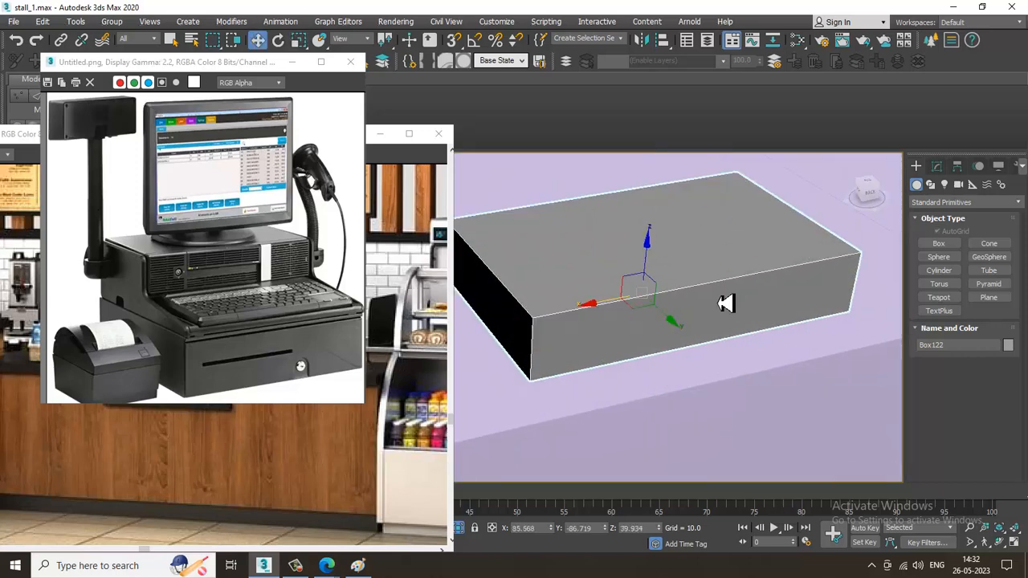
pyautogui.rightClick(713, 269)
pyautogui.moveTo(794, 401)
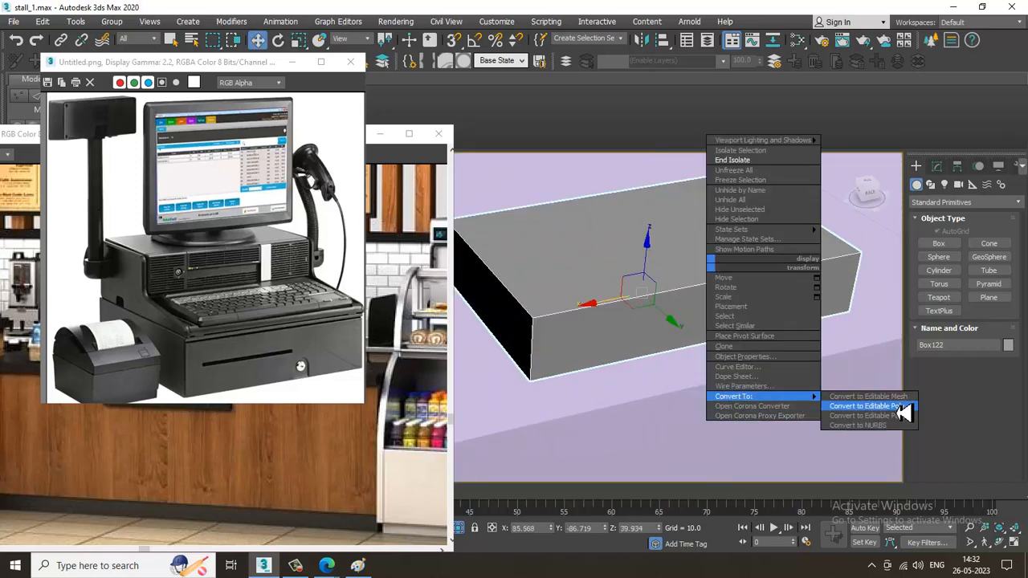
pyautogui.click(861, 406)
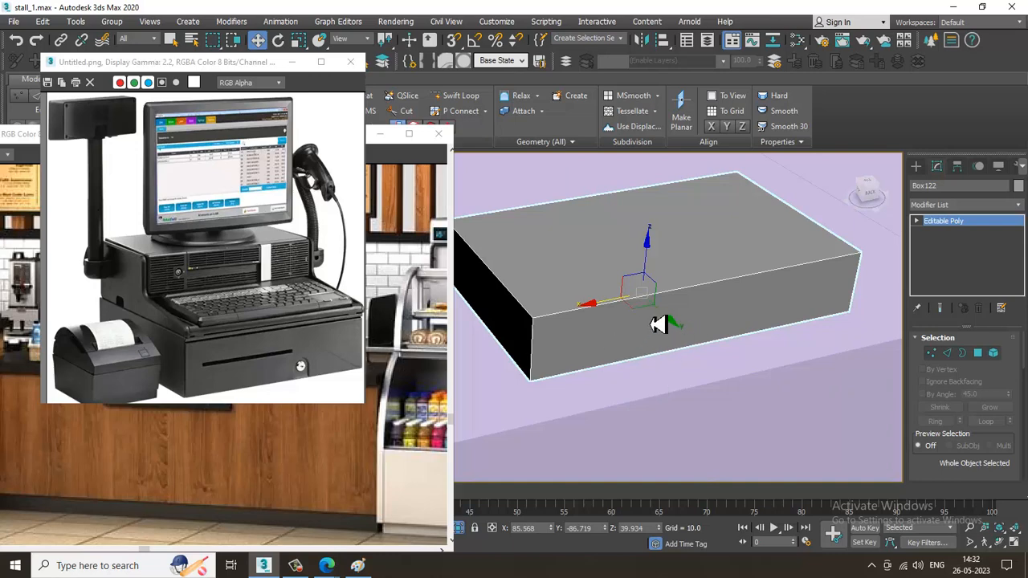
# Add two vertical Swift Loops across the drawer's front and one horizontal loop around its mid-height
pyautogui.click(461, 97)
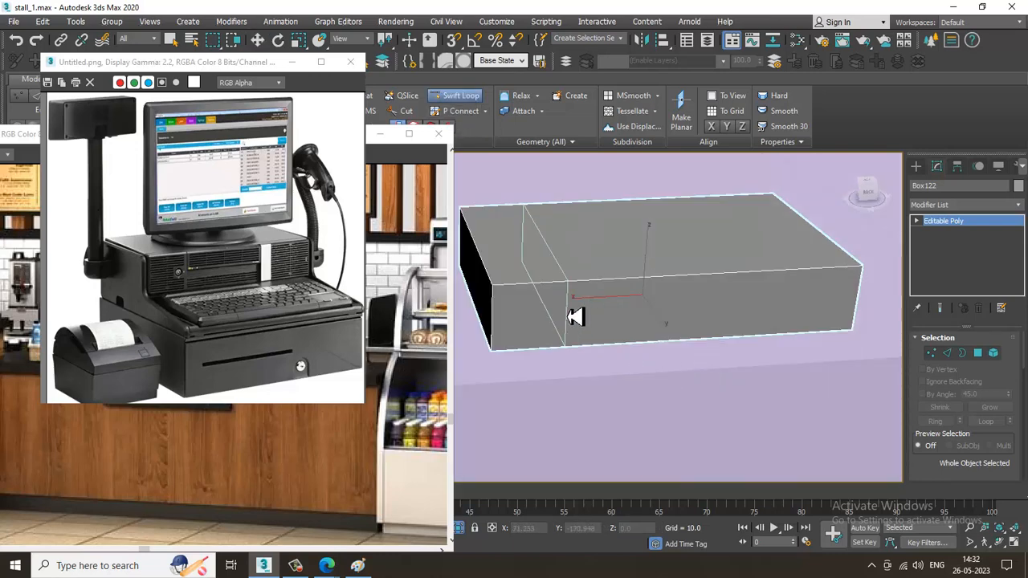
pyautogui.click(547, 310)
pyautogui.click(672, 299)
pyautogui.keyDown('alt'); pyautogui.moveTo(616, 314); pyautogui.dragTo(626, 300, button='middle'); pyautogui.keyUp('alt')
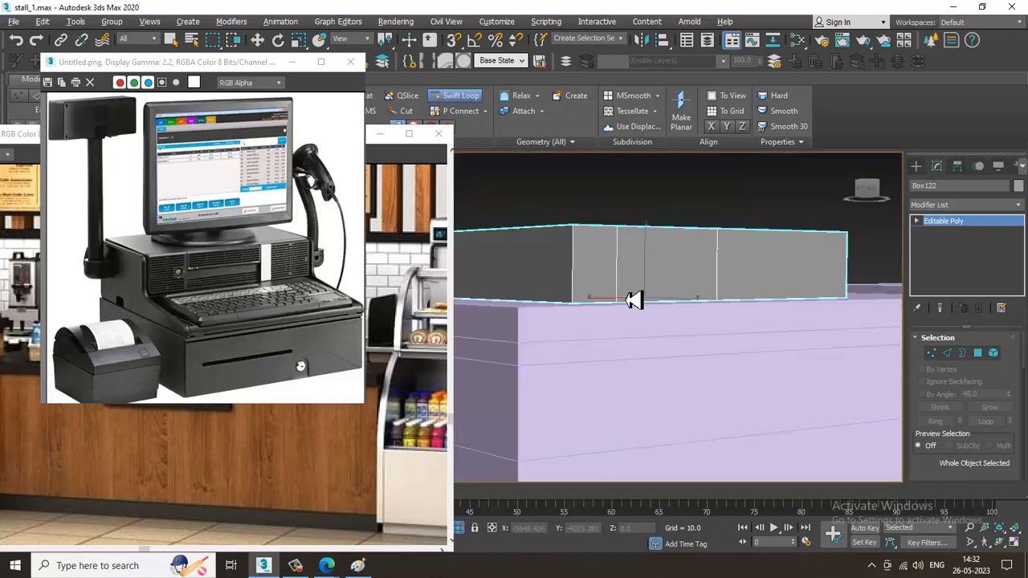
pyautogui.click(580, 267)
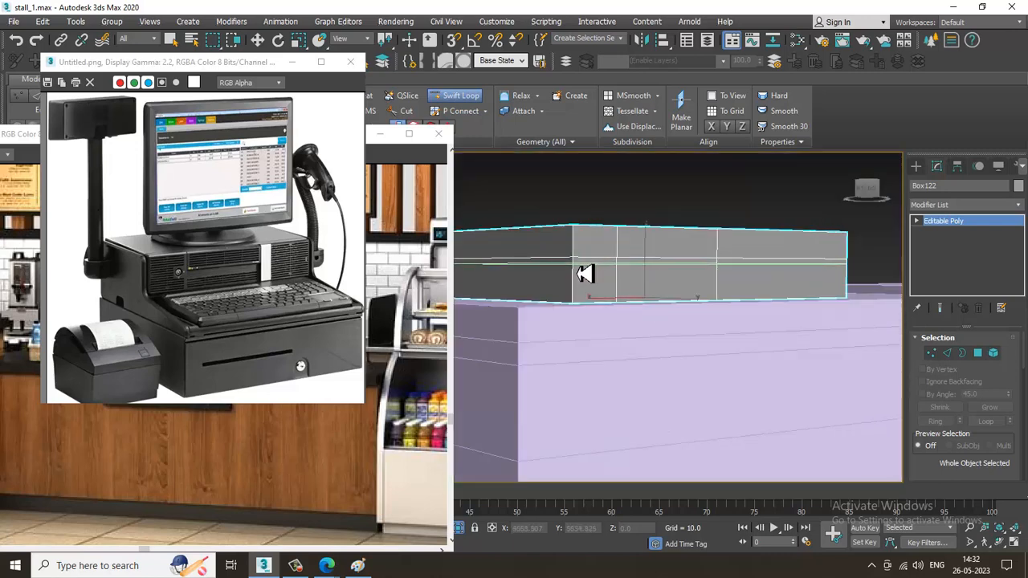
# Add a second horizontal Swift Loop just below the first to outline a narrow slot
pyautogui.keyDown('alt'); pyautogui.moveTo(682, 281); pyautogui.dragTo(626, 316, button='middle'); pyautogui.keyUp('alt')
pyautogui.rightClick(667, 298)
pyautogui.moveTo(620, 294); pyautogui.dragTo(659, 296)
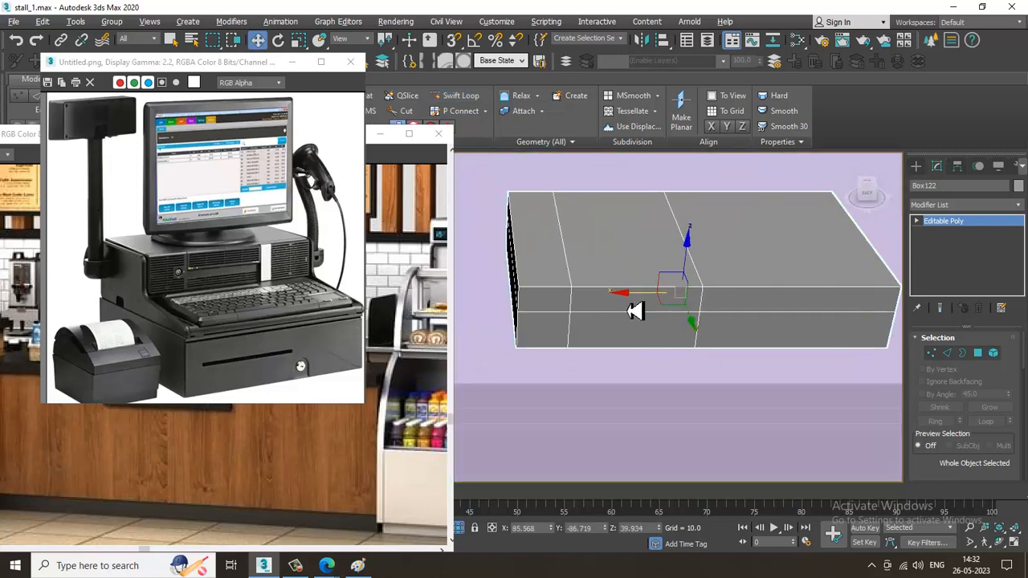
pyautogui.moveTo(635, 310)
pyautogui.keyDown('alt'); pyautogui.mouseDown(button='middle')
pyautogui.moveTo(673, 277)
pyautogui.moveTo(630, 323)
pyautogui.mouseUp(button='middle'); pyautogui.keyUp('alt')
pyautogui.click(464, 97)
pyautogui.scroll(3, 629, 321)
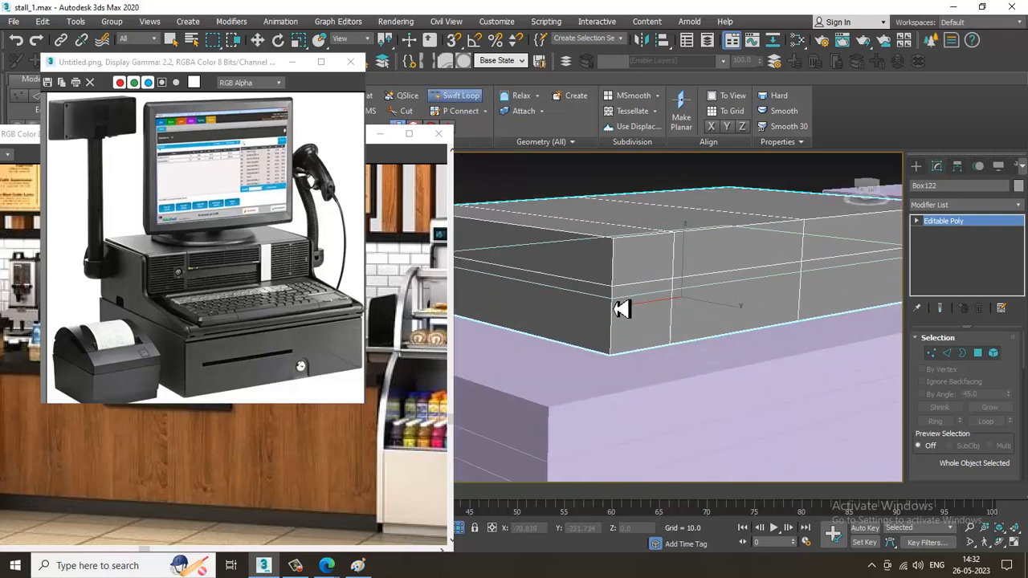
pyautogui.click(672, 293)
pyautogui.keyDown('alt'); pyautogui.moveTo(755, 299); pyautogui.dragTo(829, 369, button='middle'); pyautogui.keyUp('alt')
pyautogui.rightClick(706, 305)
# Extrude the narrow slot polygon on the drawer's front inward with a height of -0.991
pyautogui.scroll(3, 706, 305)
pyautogui.press('4')
pyautogui.click(688, 297)
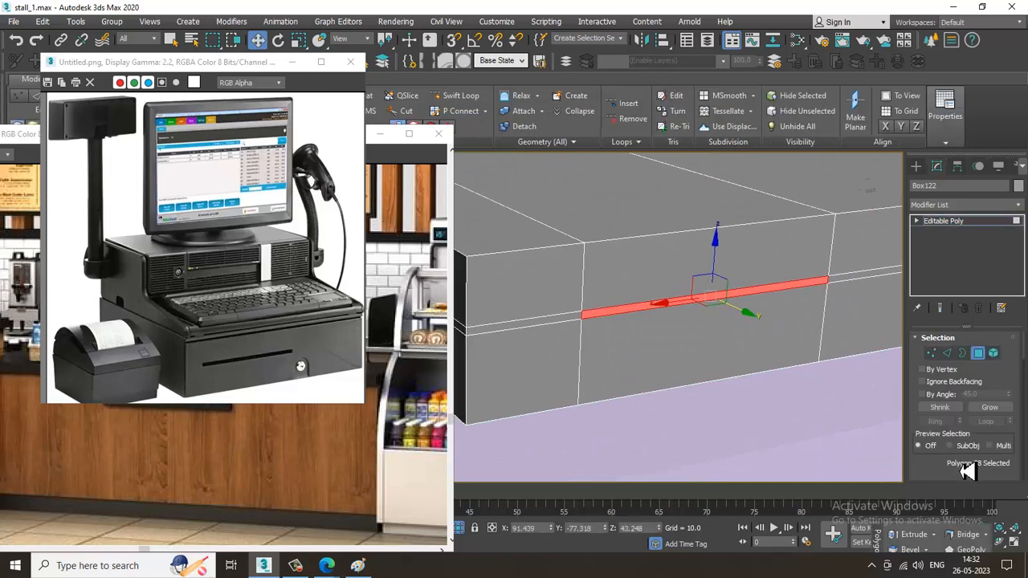
pyautogui.moveTo(967, 472); pyautogui.dragTo(956, 393)
pyautogui.click(957, 443)
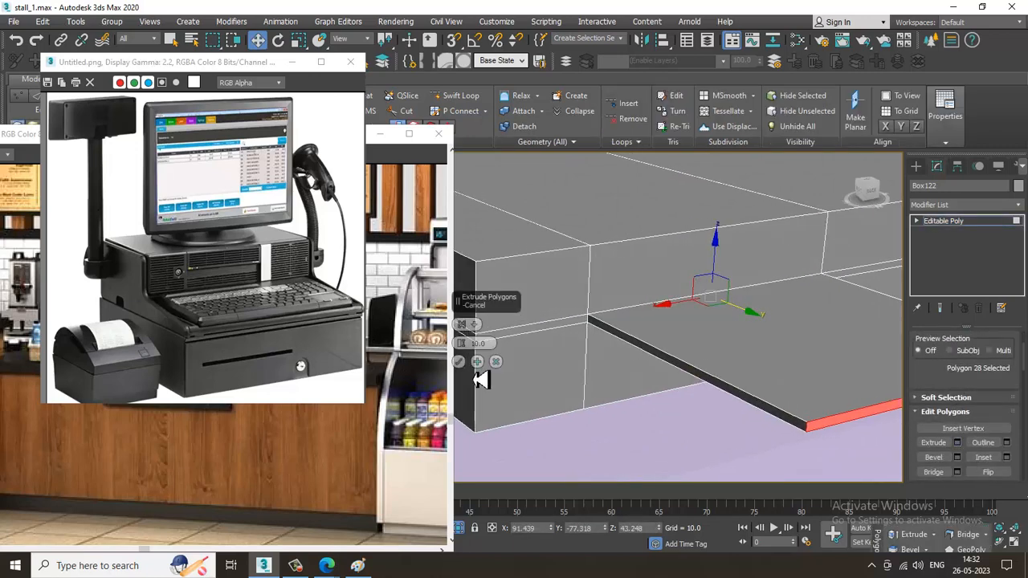
pyautogui.moveTo(473, 350); pyautogui.dragTo(506, 411)
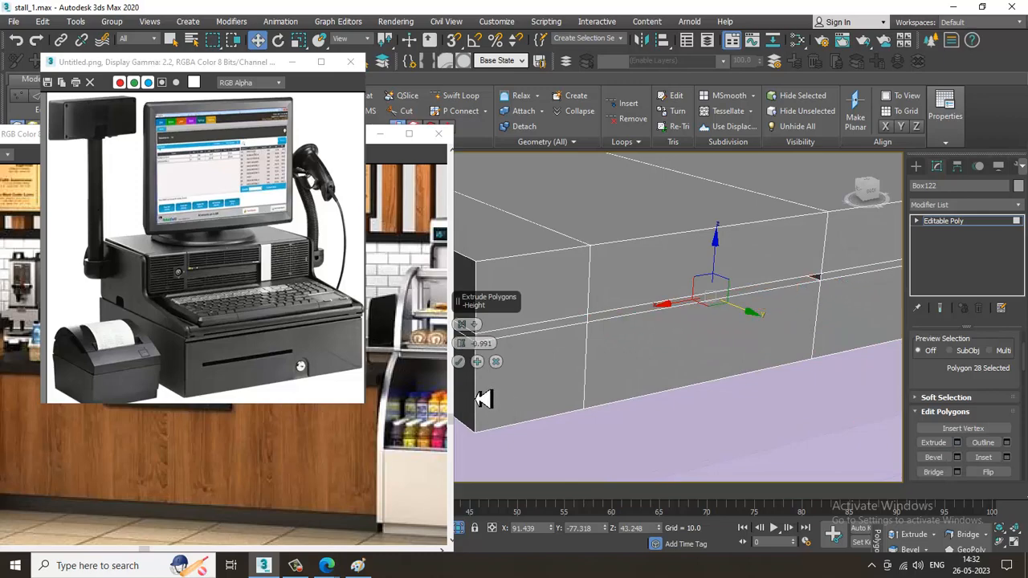
pyautogui.click(461, 364)
pyautogui.keyDown('alt'); pyautogui.moveTo(589, 360); pyautogui.dragTo(652, 358, button='middle'); pyautogui.keyUp('alt')
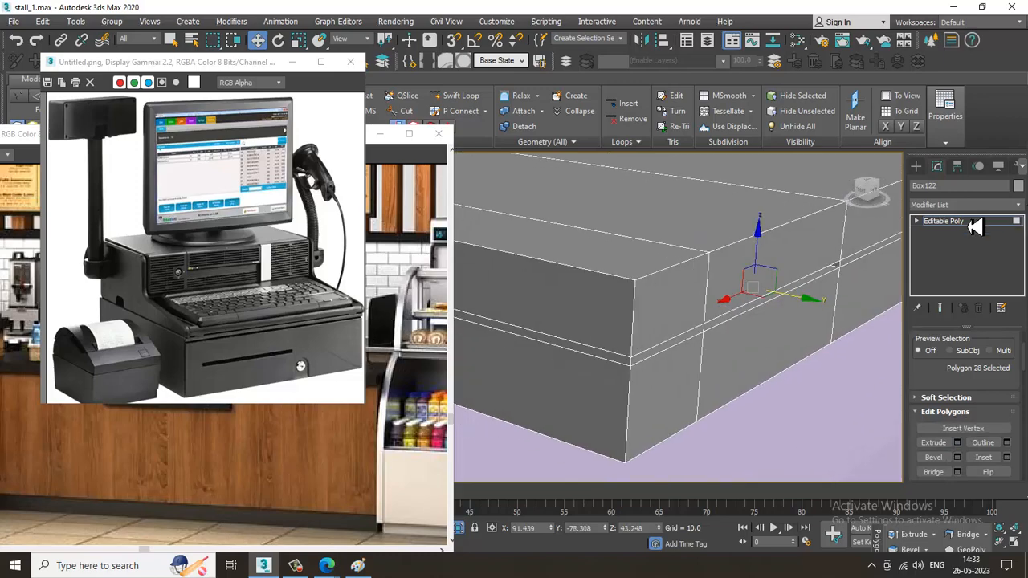
pyautogui.click(974, 227)
pyautogui.scroll(-5, 676, 287)
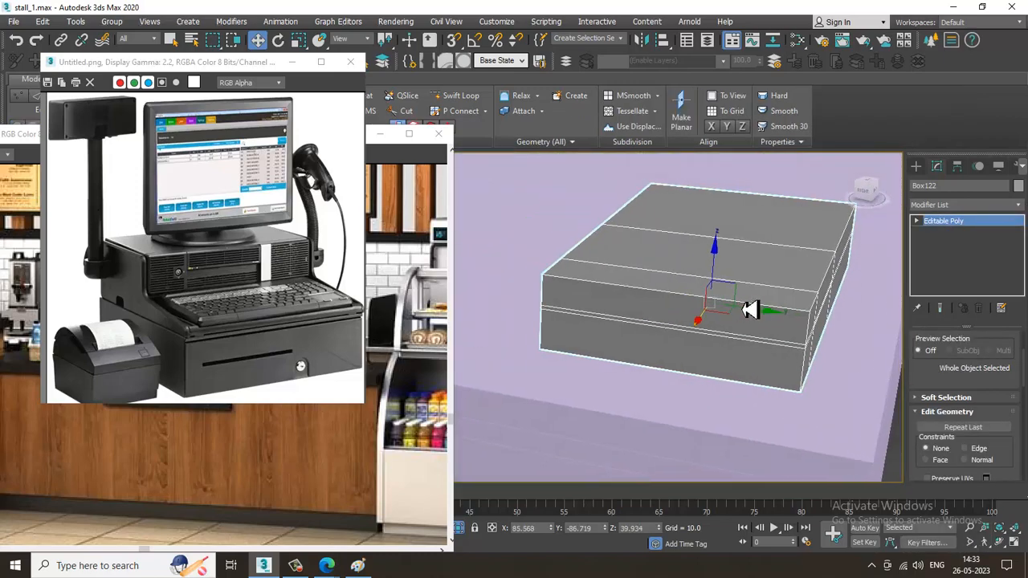
# With the Box tool active, move the cash register reference clear of the viewports and minimize the two stall reference images
pyautogui.keyDown('alt'); pyautogui.moveTo(749, 311); pyautogui.dragTo(771, 319, button='middle'); pyautogui.keyUp('alt')
pyautogui.click(916, 166)
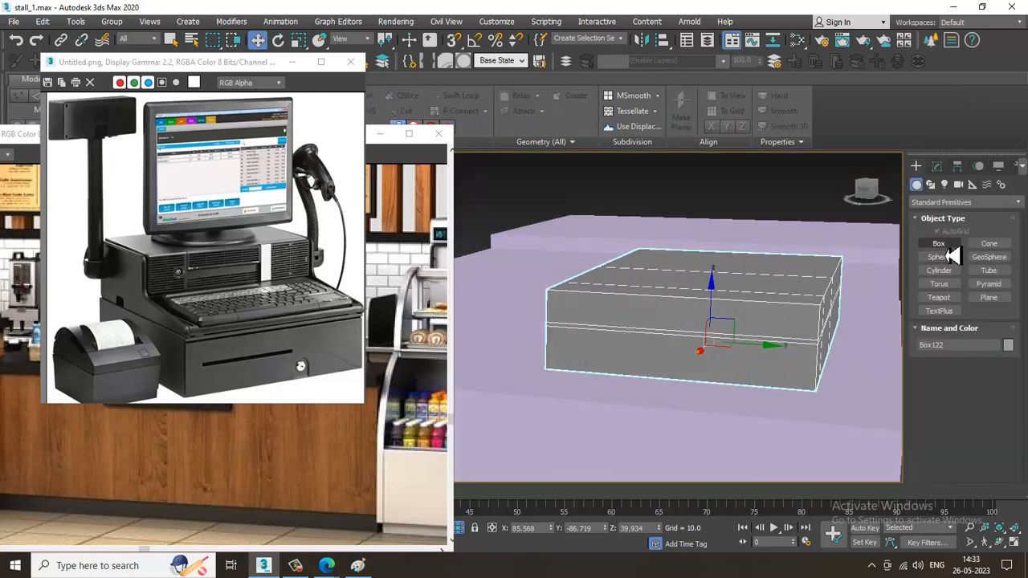
pyautogui.click(940, 244)
pyautogui.keyDown('alt'); pyautogui.moveTo(682, 264); pyautogui.dragTo(644, 318, button='middle'); pyautogui.keyUp('alt')
pyautogui.hotkey('alt', 'w')
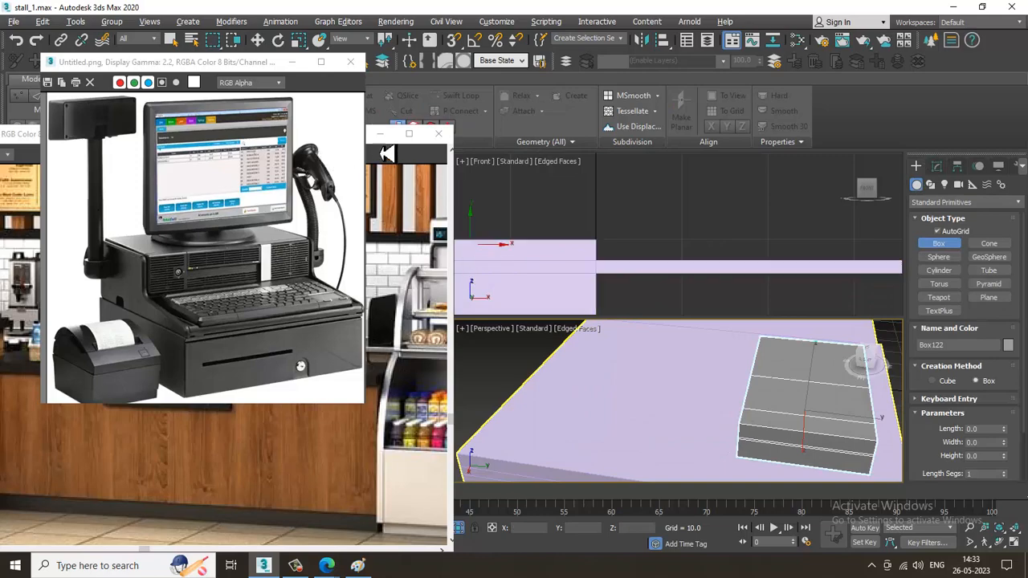
pyautogui.hotkey('alt', 'w')
pyautogui.hotkey('alt', 'w')
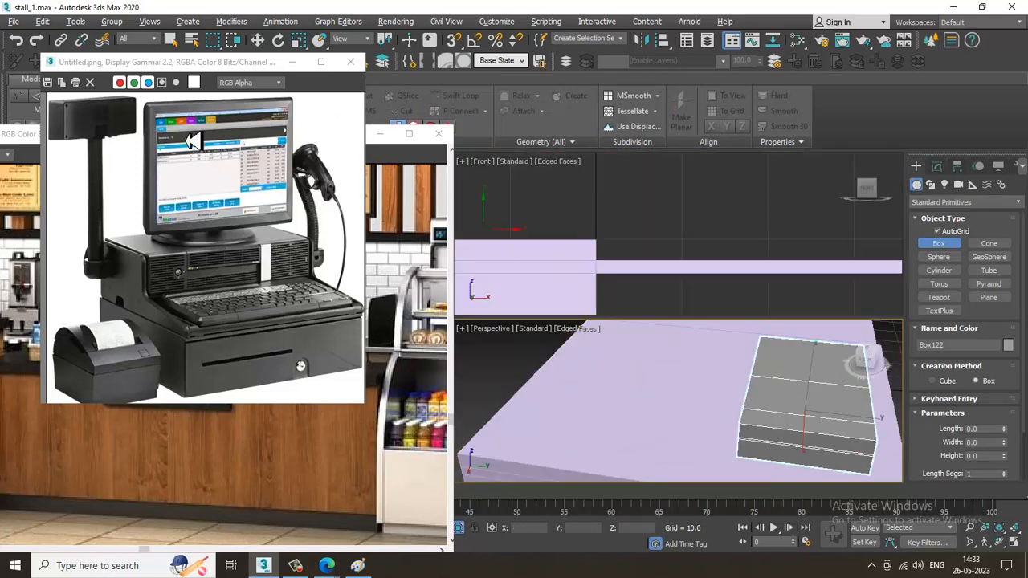
pyautogui.moveTo(250, 60); pyautogui.dragTo(182, 60)
pyautogui.click(382, 130)
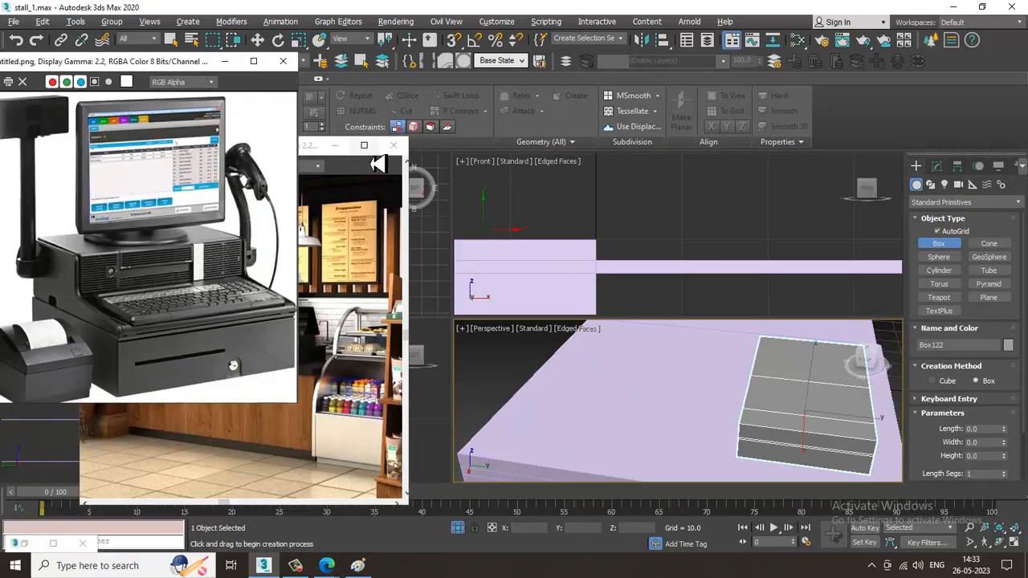
pyautogui.click(346, 147)
pyautogui.click(346, 148)
# Draw a thin box in the Top view that covers the whole cash drawer footprint
pyautogui.hotkey('alt', 'w')
pyautogui.scroll(5, 523, 270)
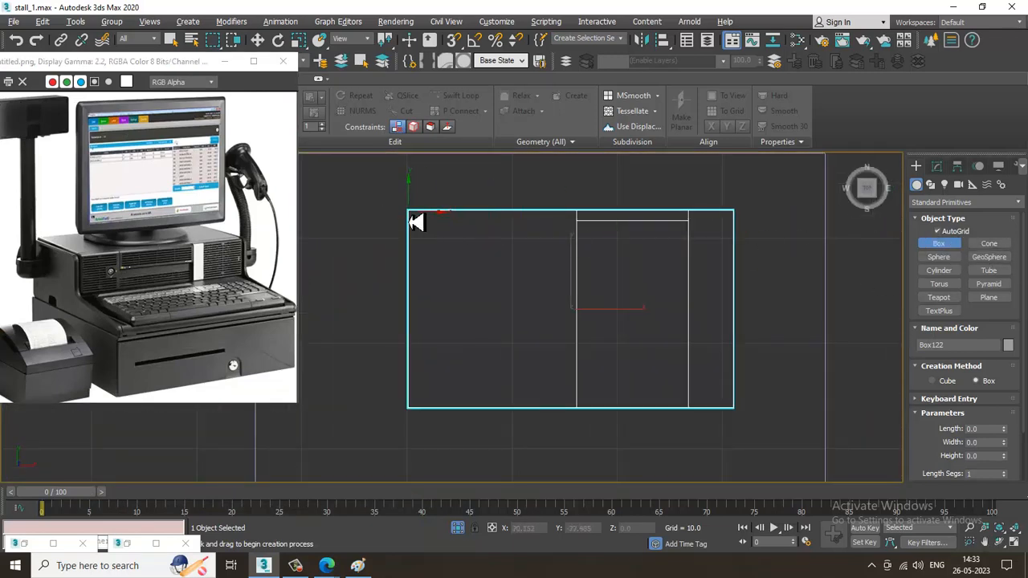
pyautogui.moveTo(415, 222); pyautogui.dragTo(739, 416)
pyautogui.click(732, 404)
pyautogui.press('w')
pyautogui.hotkey('alt', 'w')
pyautogui.middleClick(763, 385)
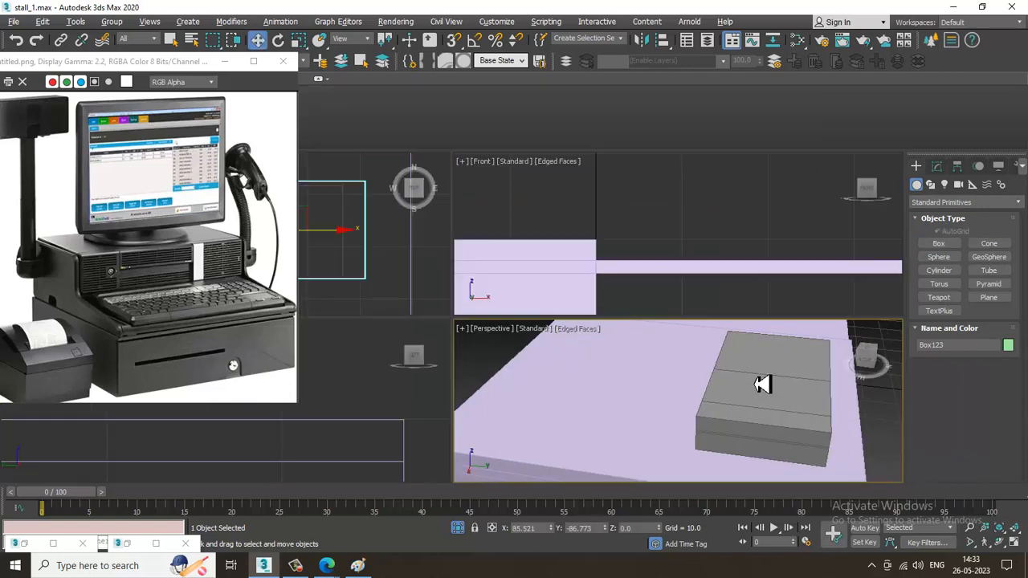
# Raise the new thin box from floor level to the top of the cash drawer, at a Z of about 46.1
pyautogui.hotkey('alt', 'w')
pyautogui.scroll(-4, 755, 382)
pyautogui.keyDown('alt'); pyautogui.moveTo(755, 382); pyautogui.dragTo(645, 396, button='middle'); pyautogui.keyUp('alt')
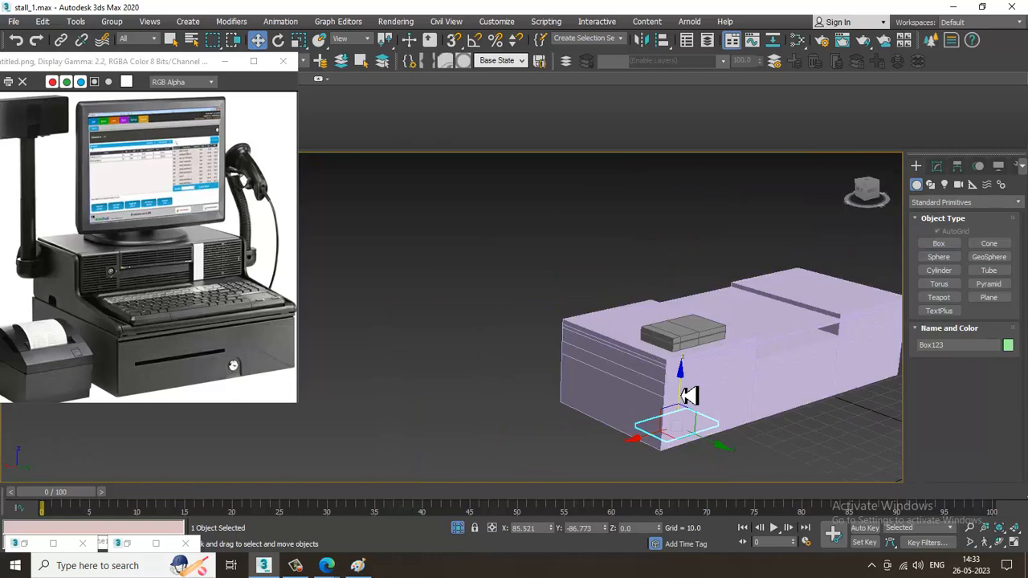
pyautogui.moveTo(683, 393); pyautogui.dragTo(708, 301)
pyautogui.scroll(5, 619, 340)
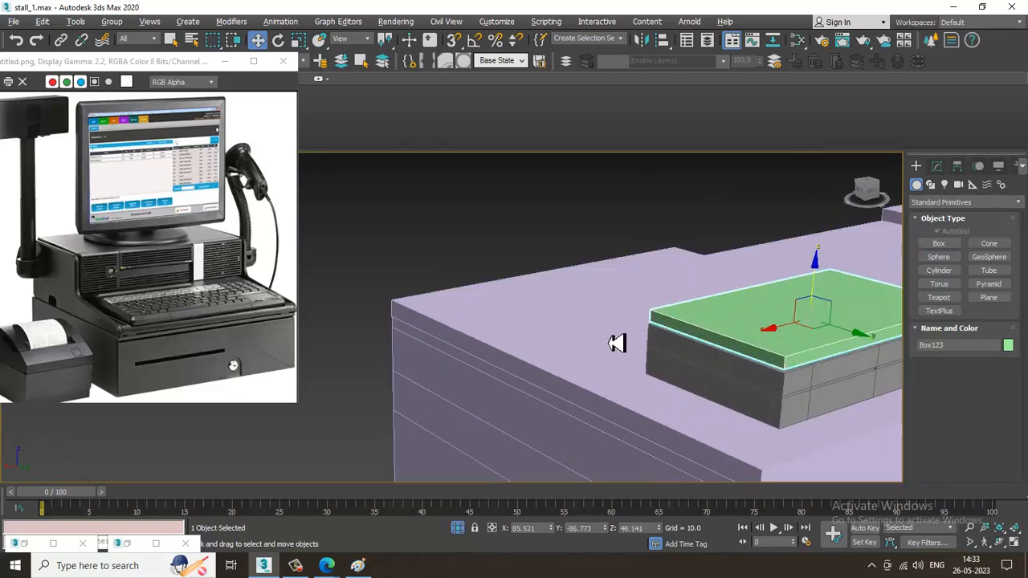
pyautogui.keyDown('alt'); pyautogui.moveTo(617, 342); pyautogui.dragTo(659, 371, button='middle'); pyautogui.keyUp('alt')
pyautogui.scroll(3, 654, 373)
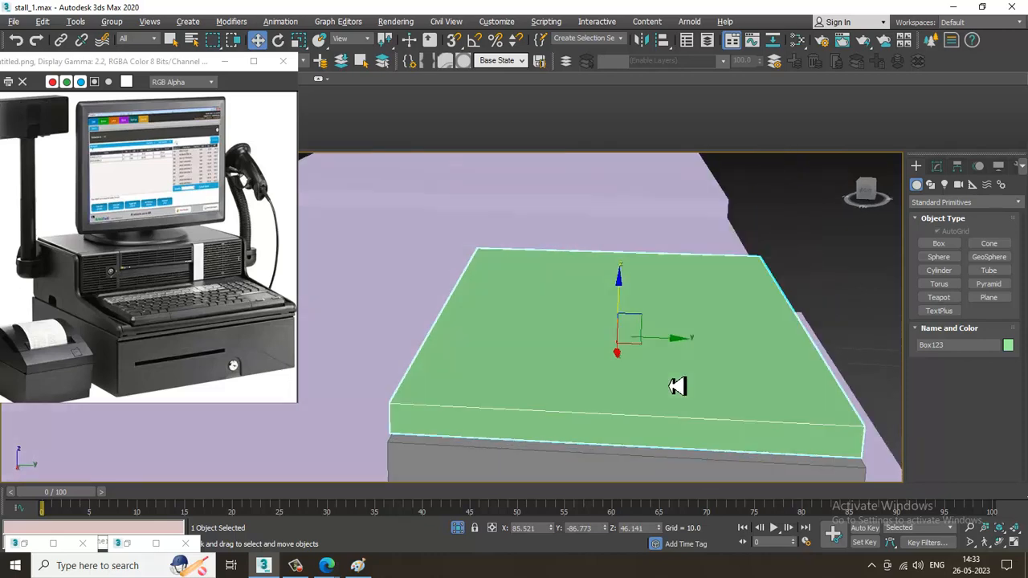
# Convert the thin box to an editable poly and lower it about 0.3 units toward the drawer's top
pyautogui.rightClick(660, 373)
pyautogui.moveTo(737, 493)
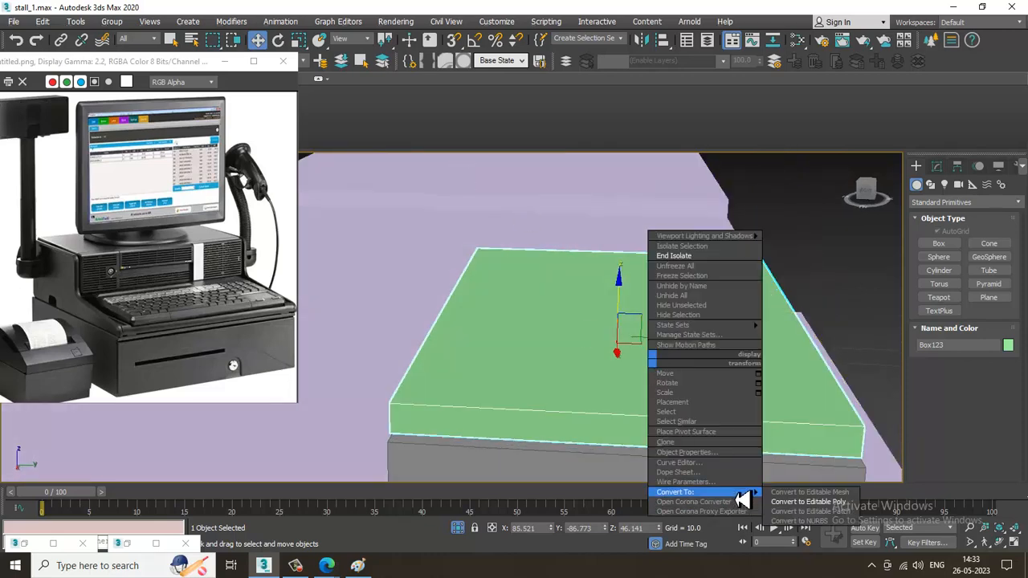
pyautogui.click(843, 503)
pyautogui.keyDown('alt'); pyautogui.moveTo(670, 412); pyautogui.dragTo(602, 313, button='middle'); pyautogui.keyUp('alt')
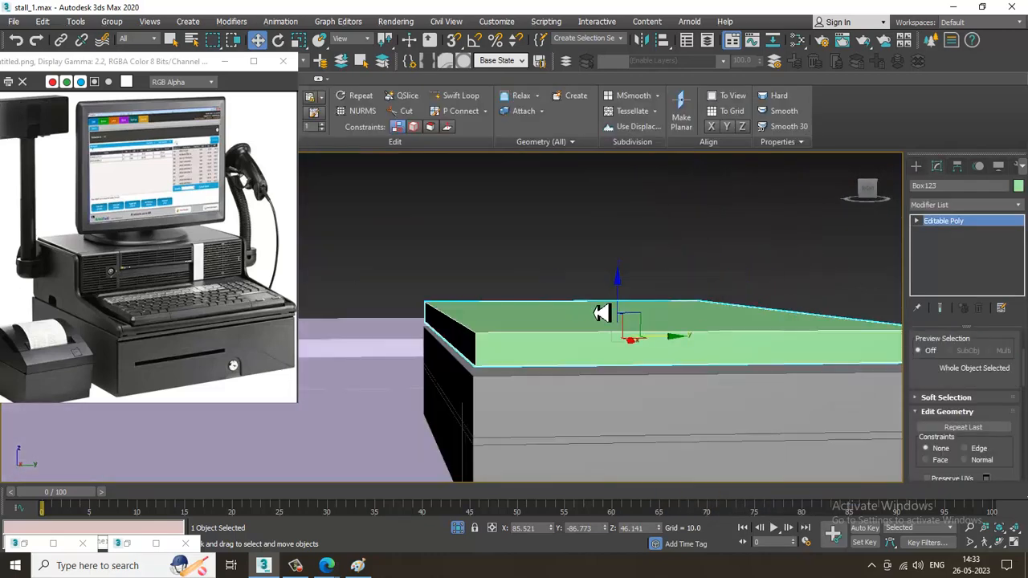
pyautogui.moveTo(627, 306); pyautogui.dragTo(645, 316)
pyautogui.keyDown('alt'); pyautogui.moveTo(644, 316); pyautogui.dragTo(623, 346, button='middle'); pyautogui.keyUp('alt')
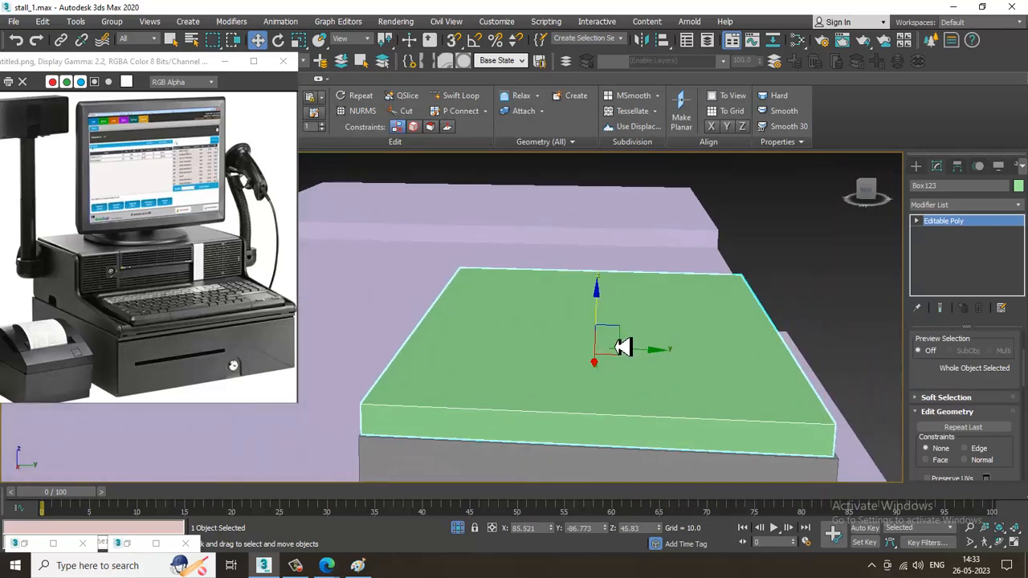
# Add a Swift Loop near the middle of the thin box, parallel to the drawer's front, dividing front from rear
pyautogui.click(459, 97)
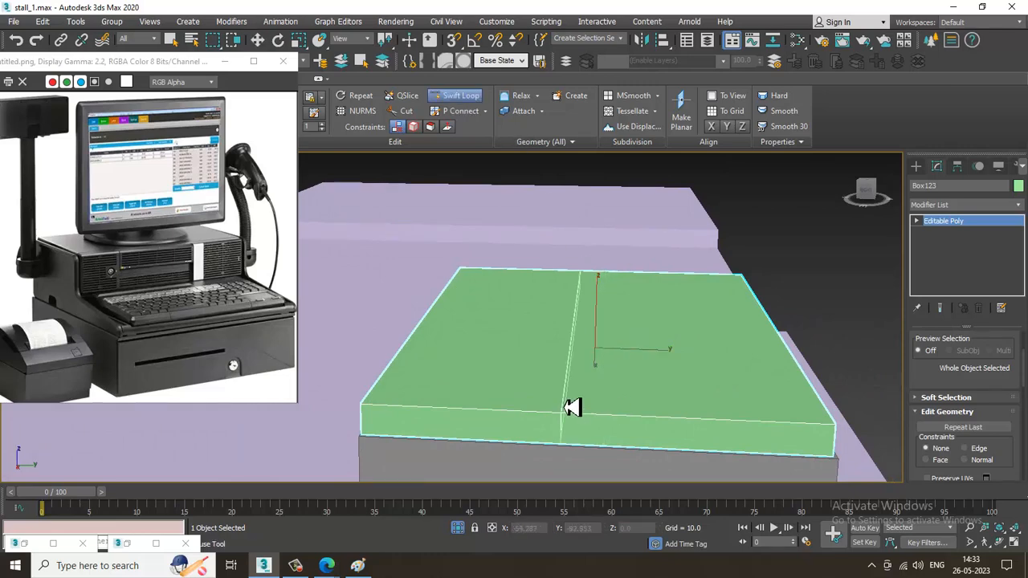
pyautogui.keyDown('alt'); pyautogui.moveTo(571, 407); pyautogui.dragTo(658, 368, button='middle'); pyautogui.keyUp('alt')
pyautogui.press('w')
# Extrude the rear half of the thin box's top by 10.0 and lower the raised face about 5 units
pyautogui.press('4')
pyautogui.click(555, 346)
pyautogui.keyDown('alt'); pyautogui.moveTo(554, 346); pyautogui.dragTo(568, 359, button='middle'); pyautogui.keyUp('alt')
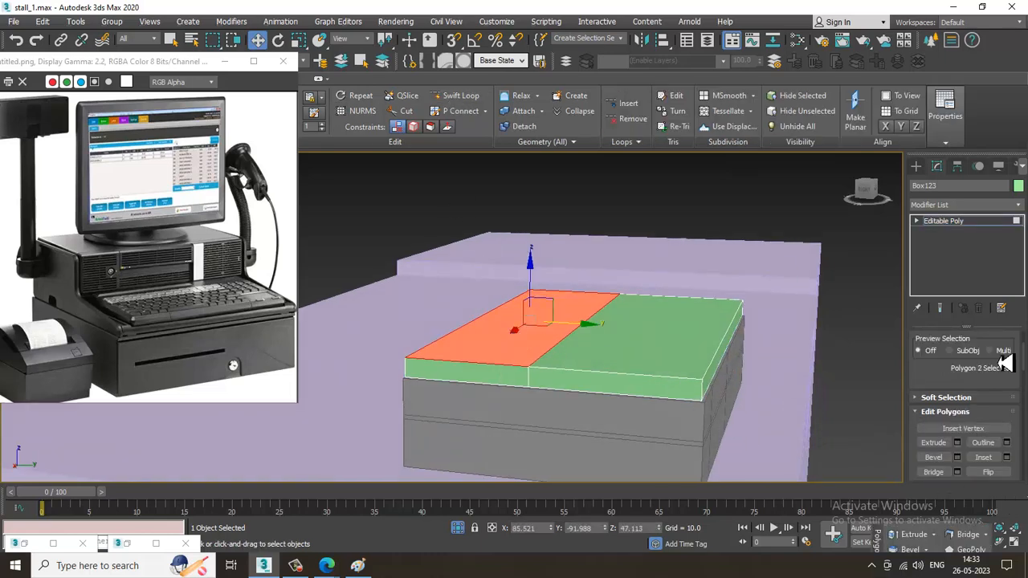
pyautogui.click(956, 442)
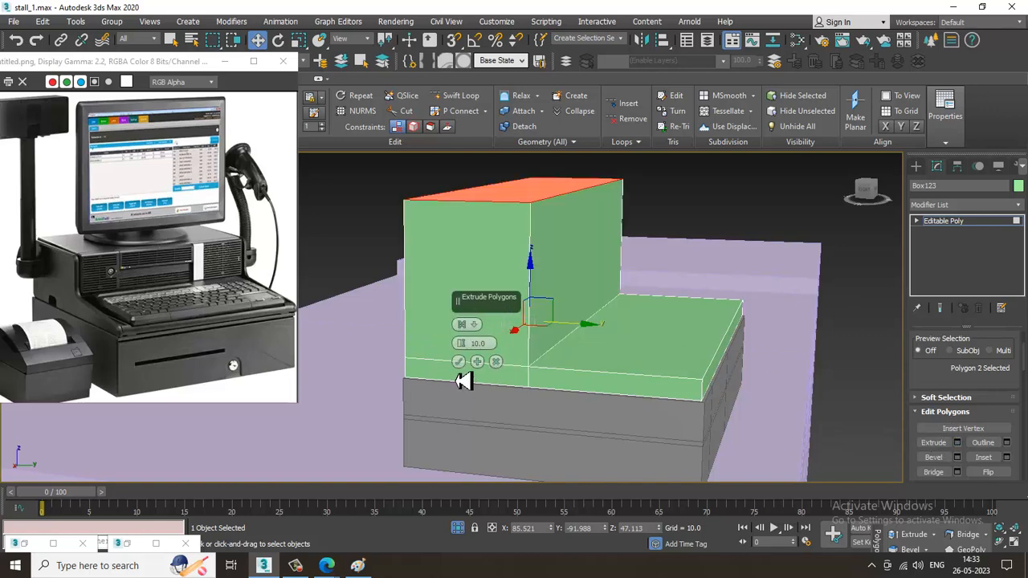
pyautogui.click(458, 363)
pyautogui.keyDown('alt'); pyautogui.moveTo(557, 218); pyautogui.dragTo(532, 176, button='middle'); pyautogui.keyUp('alt')
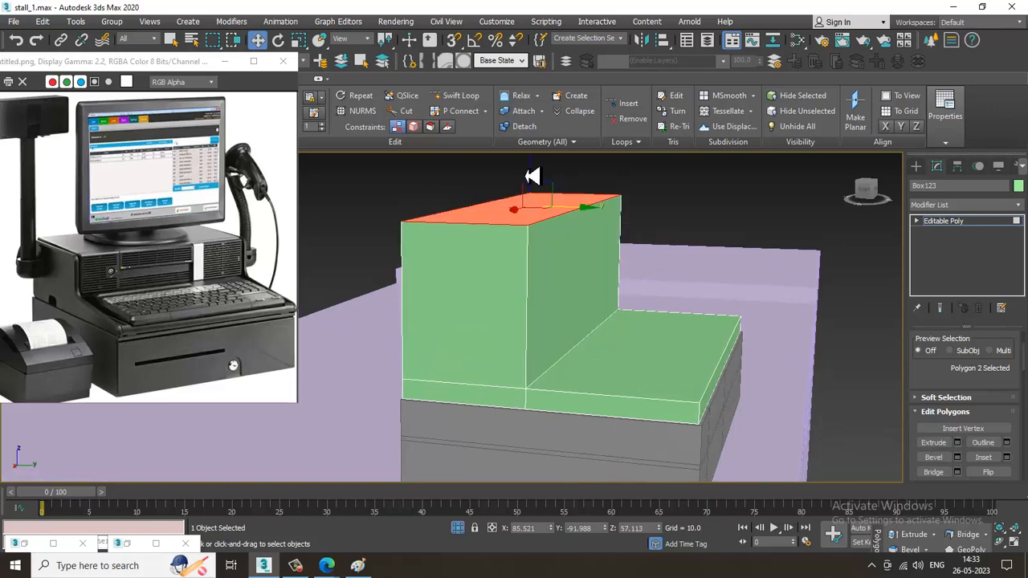
pyautogui.moveTo(536, 200); pyautogui.dragTo(546, 230)
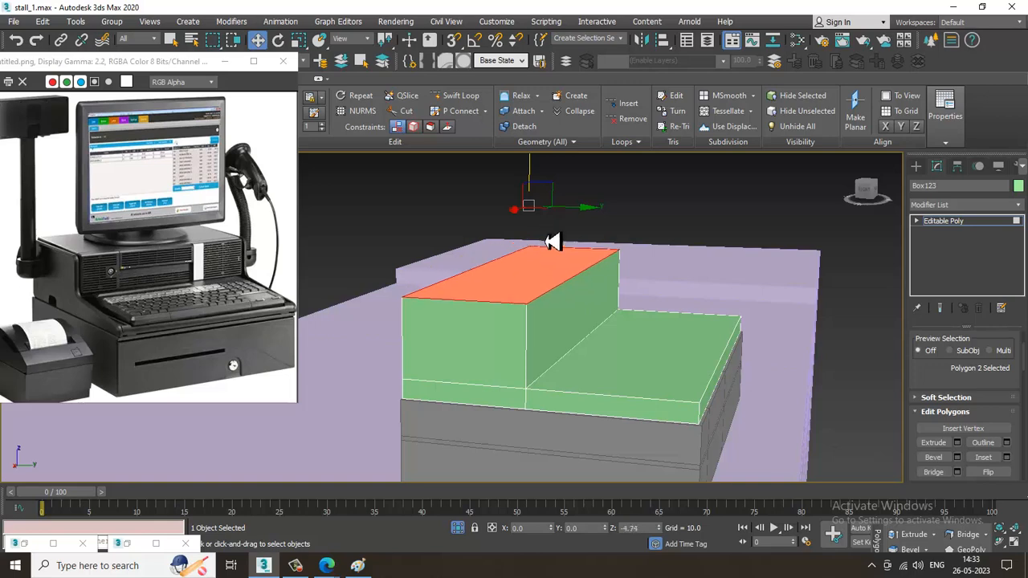
pyautogui.keyDown('alt'); pyautogui.moveTo(592, 282); pyautogui.dragTo(663, 317, button='middle'); pyautogui.keyUp('alt')
pyautogui.scroll(4, 664, 317)
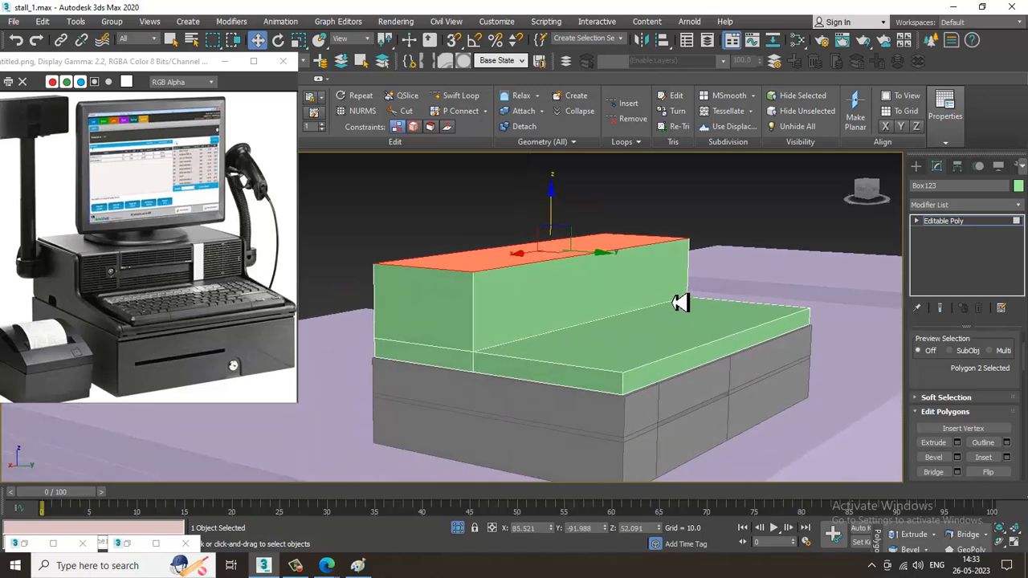
# Lower the front top edge of the register base about 0.8 units and chamfer it by 0.527 with 5 segments
pyautogui.press('2')
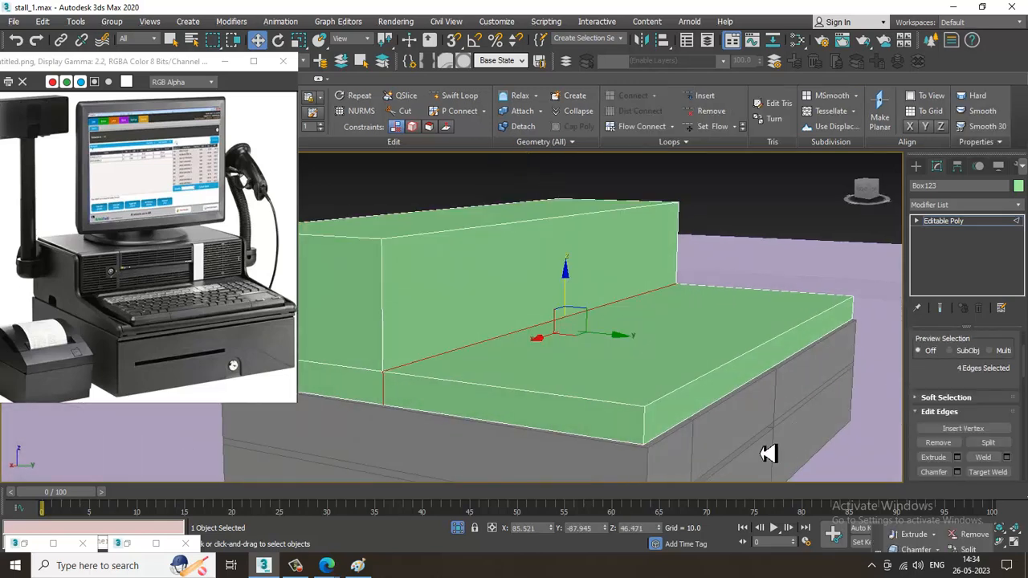
pyautogui.click(733, 358)
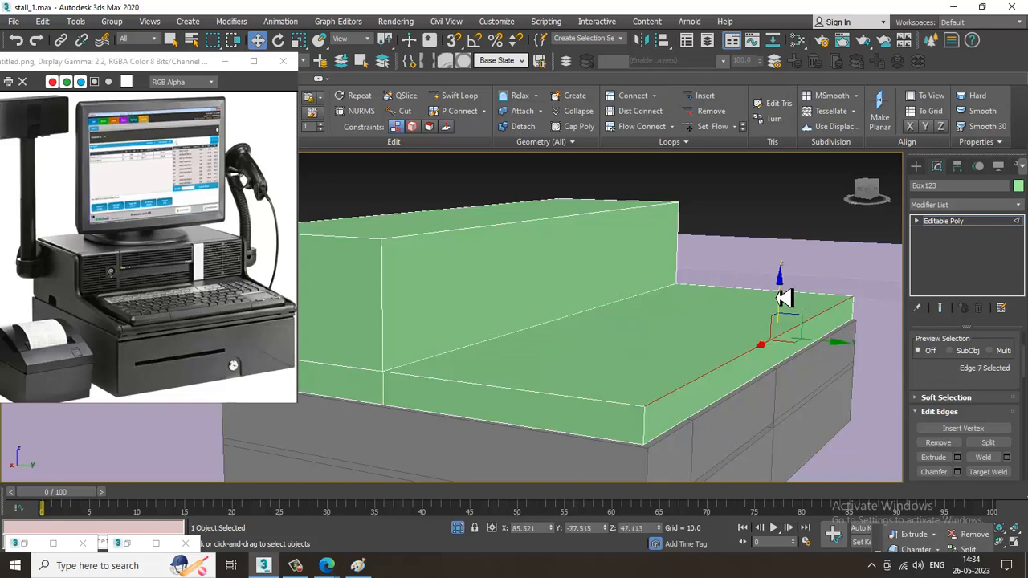
pyautogui.moveTo(785, 298); pyautogui.dragTo(792, 317)
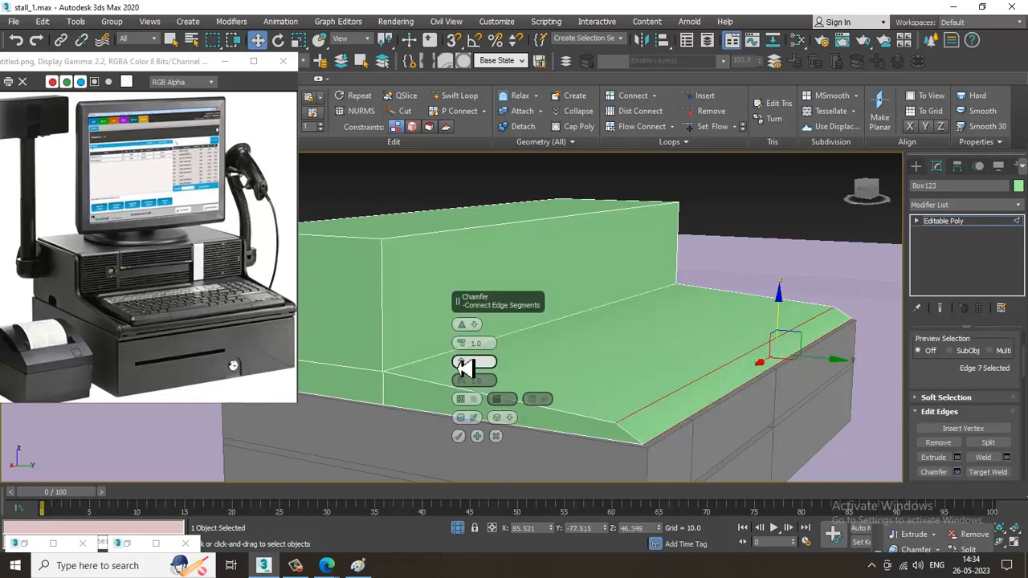
pyautogui.moveTo(464, 362); pyautogui.dragTo(477, 358)
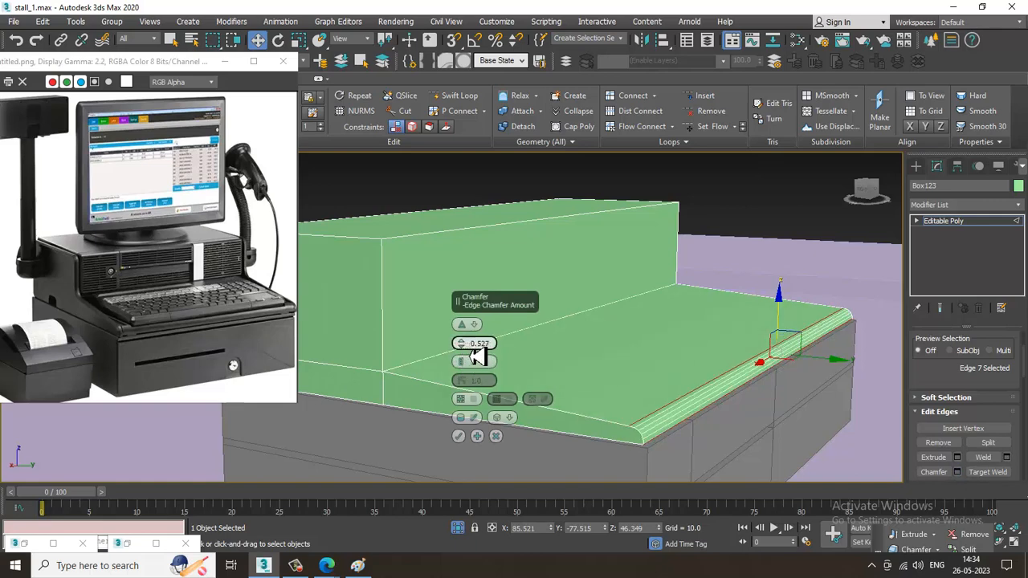
pyautogui.click(458, 438)
pyautogui.keyDown('alt'); pyautogui.moveTo(518, 392); pyautogui.dragTo(484, 384, button='middle'); pyautogui.keyUp('alt')
# Try to chamfer the inner edge where the raised block meets the keyboard ledge by 0.882 with 5 segments
pyautogui.click(482, 348)
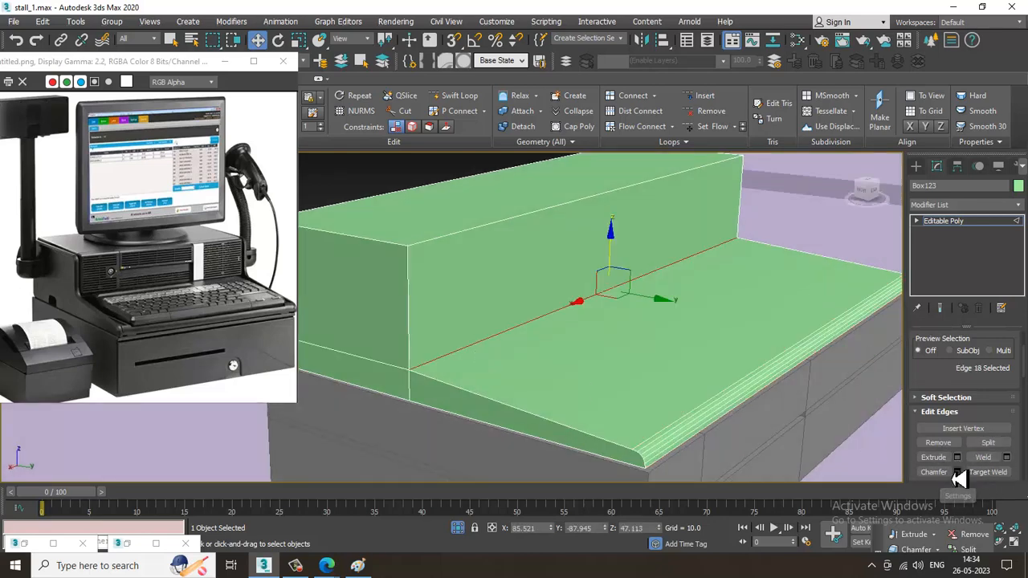
pyautogui.click(957, 472)
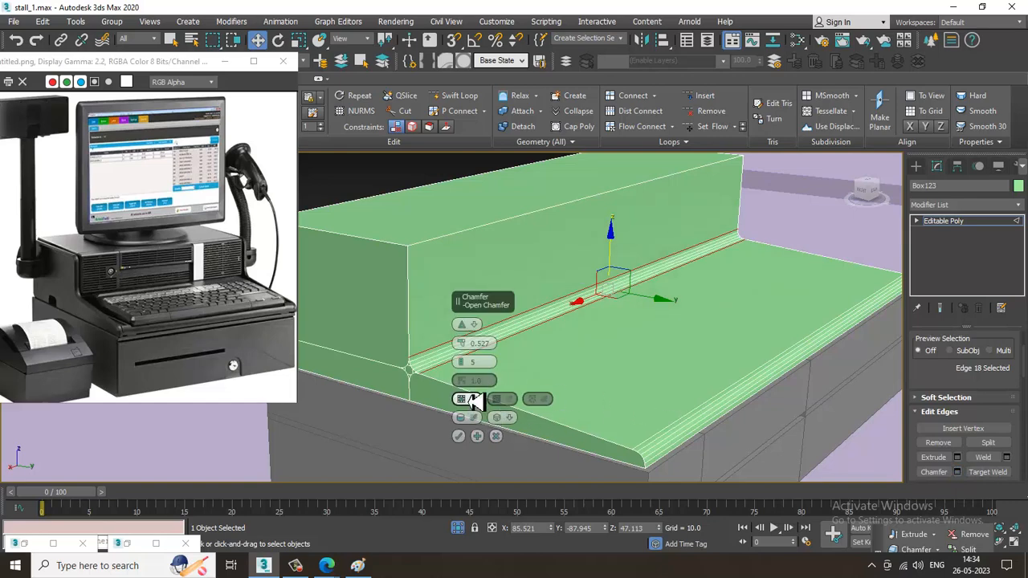
pyautogui.moveTo(470, 347); pyautogui.dragTo(471, 346)
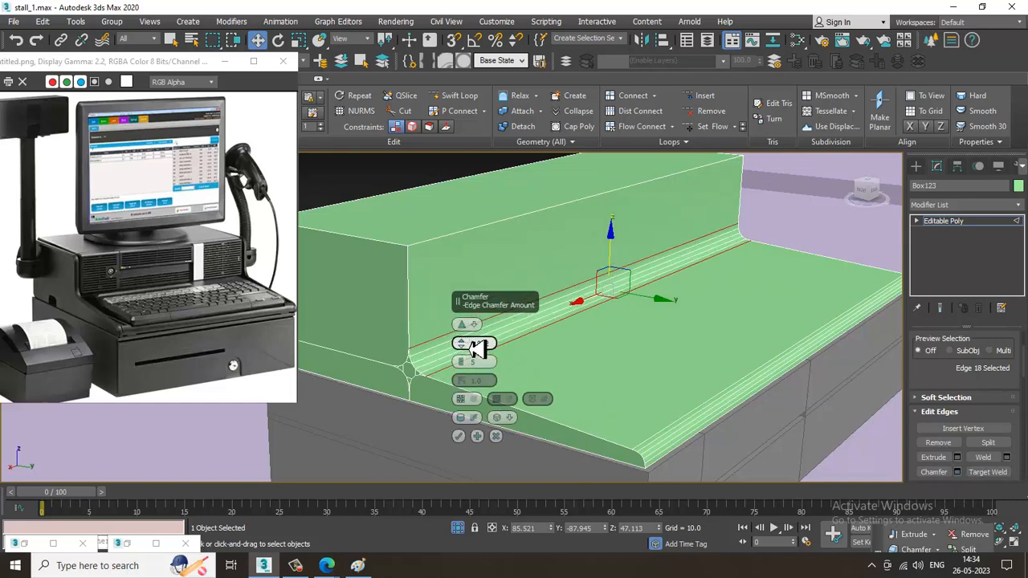
pyautogui.click(458, 436)
pyautogui.keyDown('alt'); pyautogui.moveTo(569, 345); pyautogui.dragTo(618, 313, button='middle'); pyautogui.keyUp('alt')
pyautogui.hotkey('ctrl', 'z')
pyautogui.press('2')
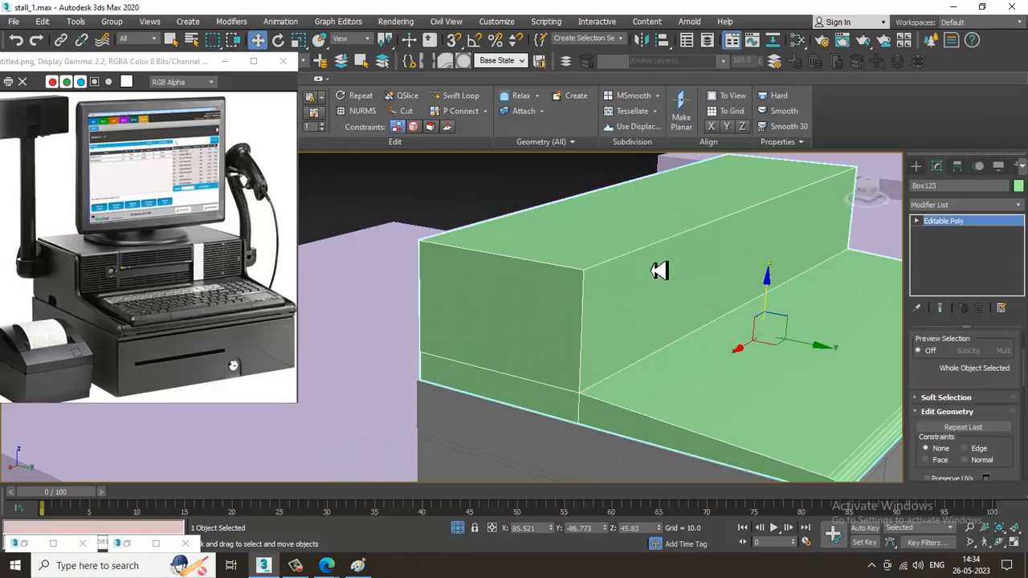
# Chamfer the two long top edges of the raised rear block by 0.291 with 5 segments
pyautogui.press('2')
pyautogui.click(658, 254)
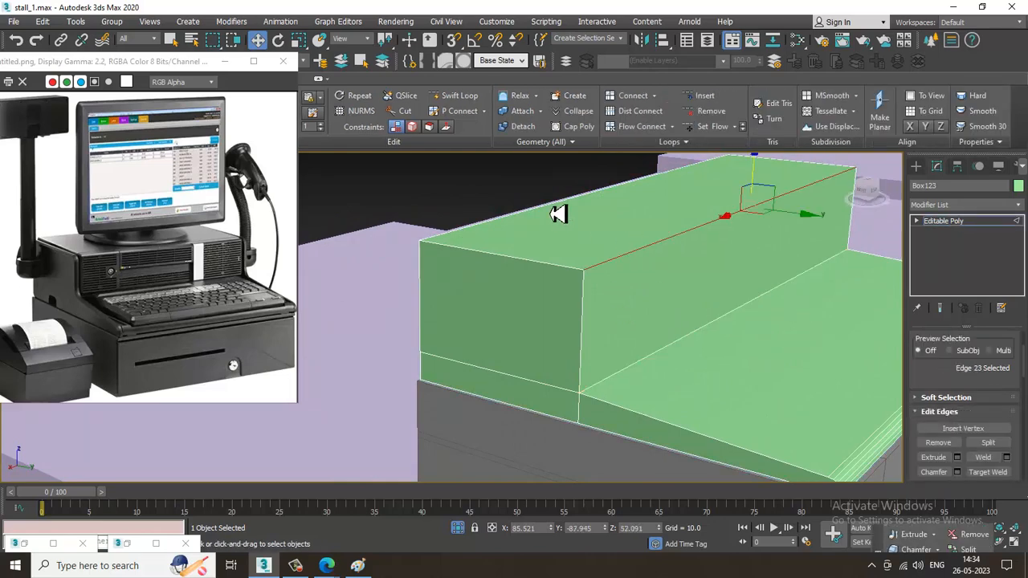
pyautogui.keyDown('ctrl'); pyautogui.click(558, 213); pyautogui.keyUp('ctrl')
pyautogui.click(957, 472)
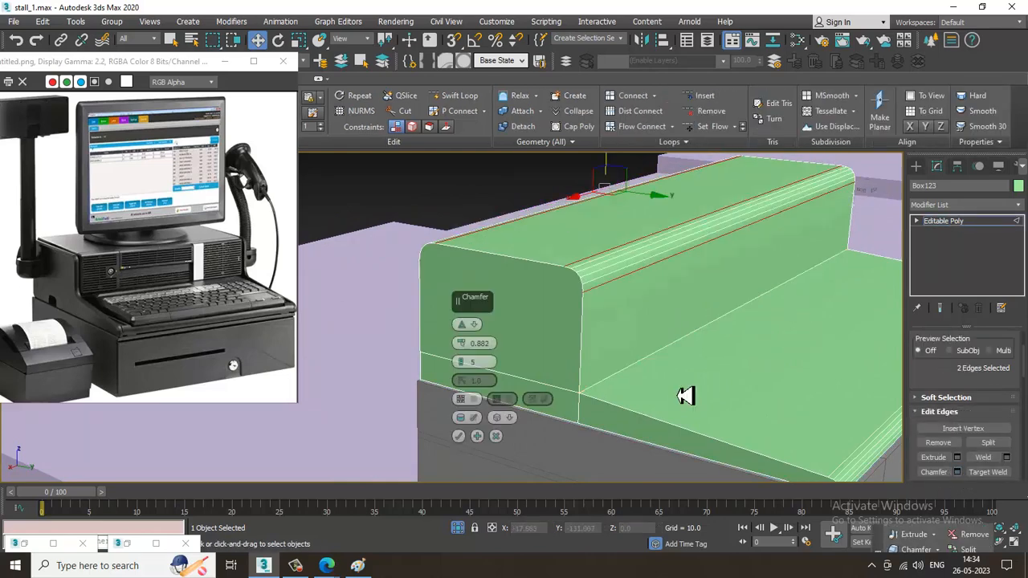
pyautogui.moveTo(474, 354); pyautogui.dragTo(476, 359)
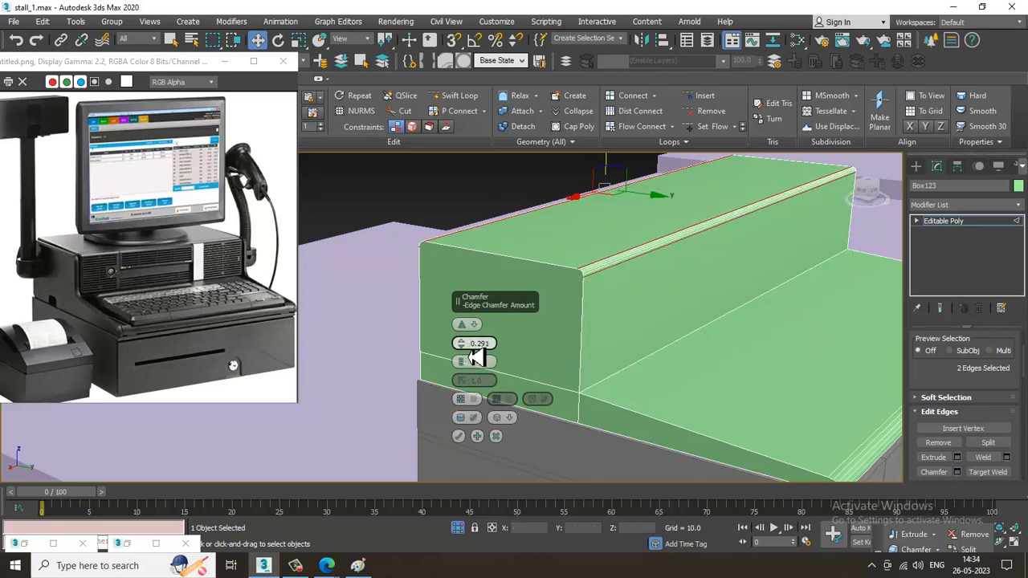
pyautogui.click(459, 436)
pyautogui.keyDown('alt'); pyautogui.moveTo(688, 350); pyautogui.dragTo(647, 311, button='middle'); pyautogui.keyUp('alt')
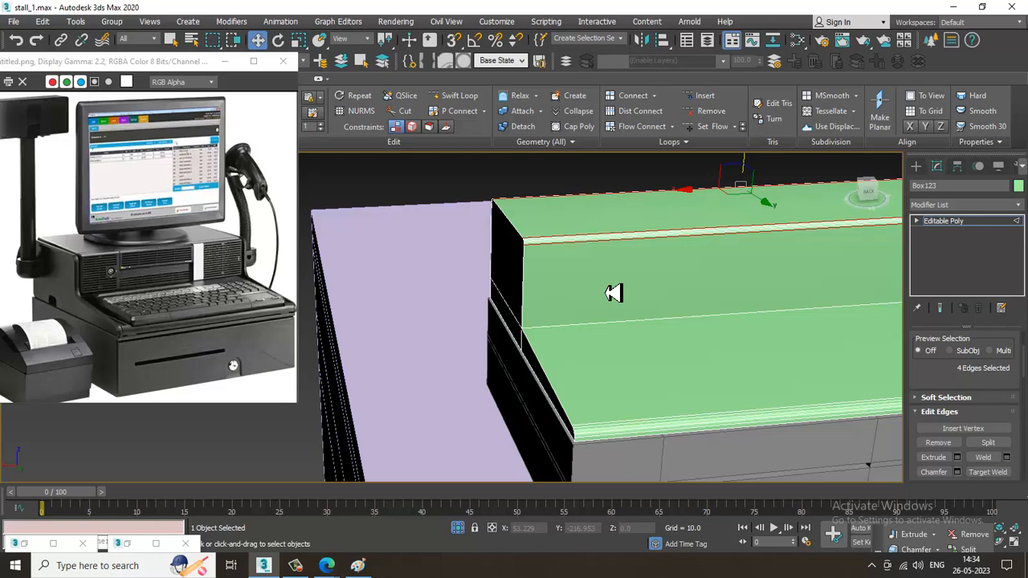
# Add two pairs of closely spaced edge loops across the keyboard housing, dividing its width into roughly three sections
pyautogui.moveTo(723, 291); pyautogui.dragTo(558, 268, button='middle')
pyautogui.click(455, 96)
pyautogui.click(534, 228)
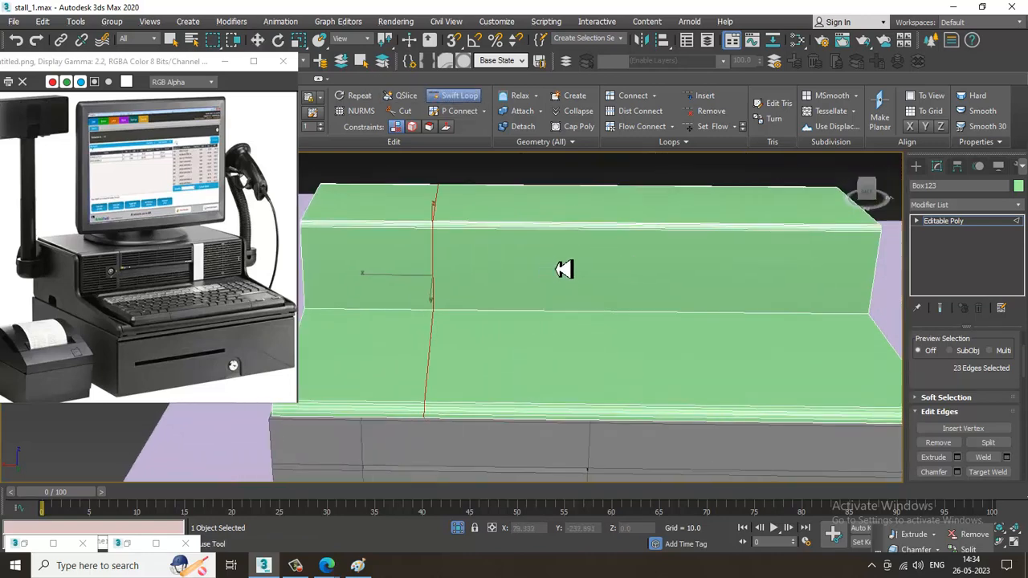
pyautogui.click(664, 239)
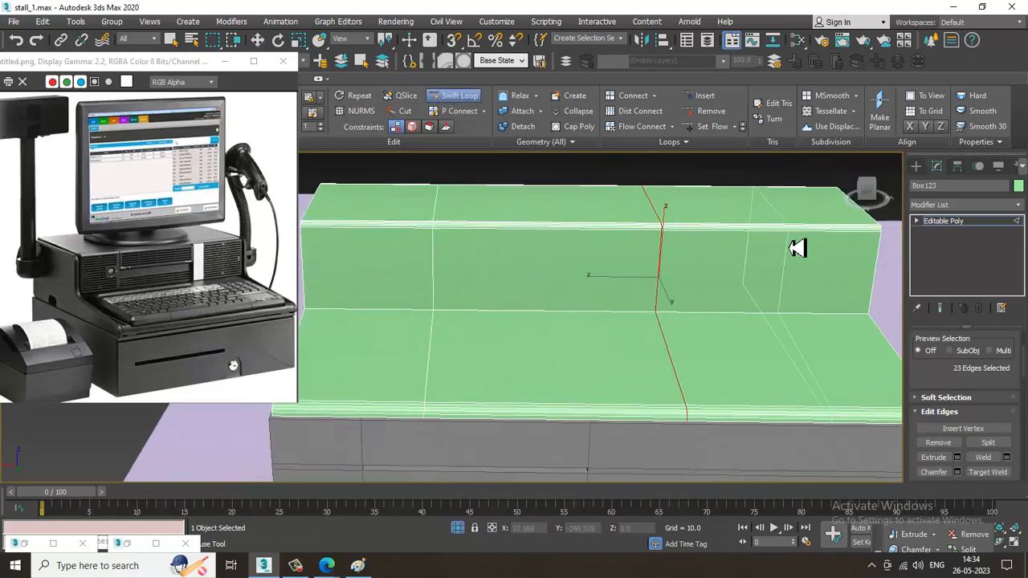
pyautogui.click(679, 239)
pyautogui.click(446, 235)
pyautogui.keyDown('alt'); pyautogui.moveTo(563, 263); pyautogui.dragTo(666, 271, button='middle'); pyautogui.keyUp('alt')
pyautogui.press('w')
pyautogui.keyDown('alt'); pyautogui.moveTo(667, 271); pyautogui.dragTo(514, 93, button='middle'); pyautogui.keyUp('alt')
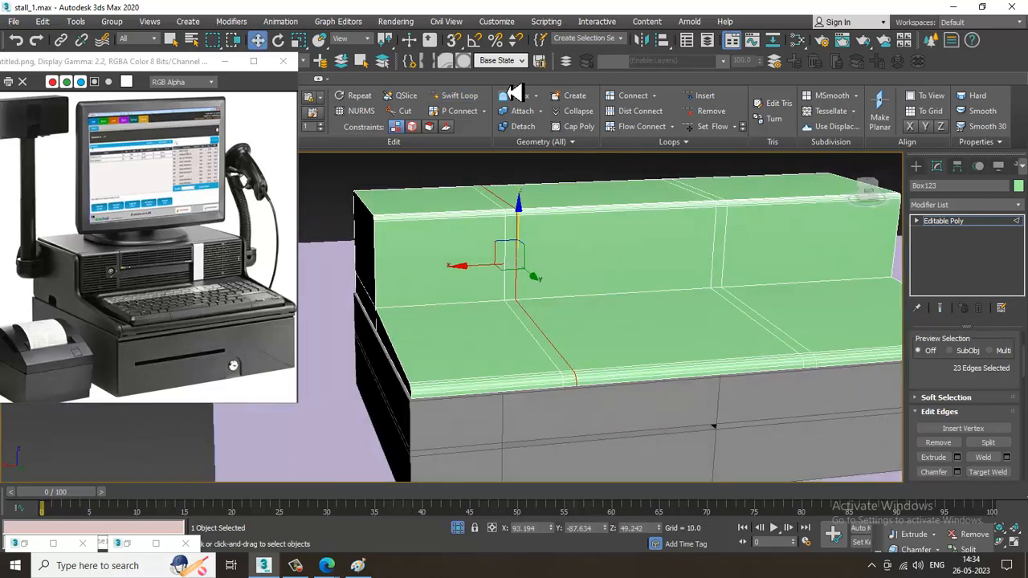
pyautogui.click(460, 100)
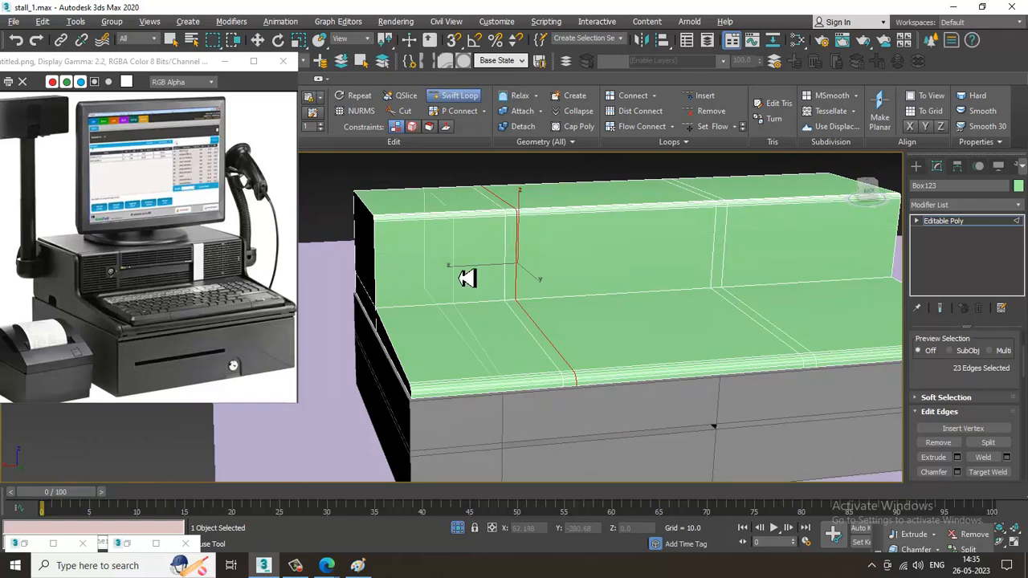
pyautogui.press('w')
# Select all vertical edges of the raised rear block and connect them with a horizontal edge loop
pyautogui.keyDown('alt'); pyautogui.moveTo(461, 272); pyautogui.dragTo(505, 234, button='middle'); pyautogui.keyUp('alt')
pyautogui.press('2')
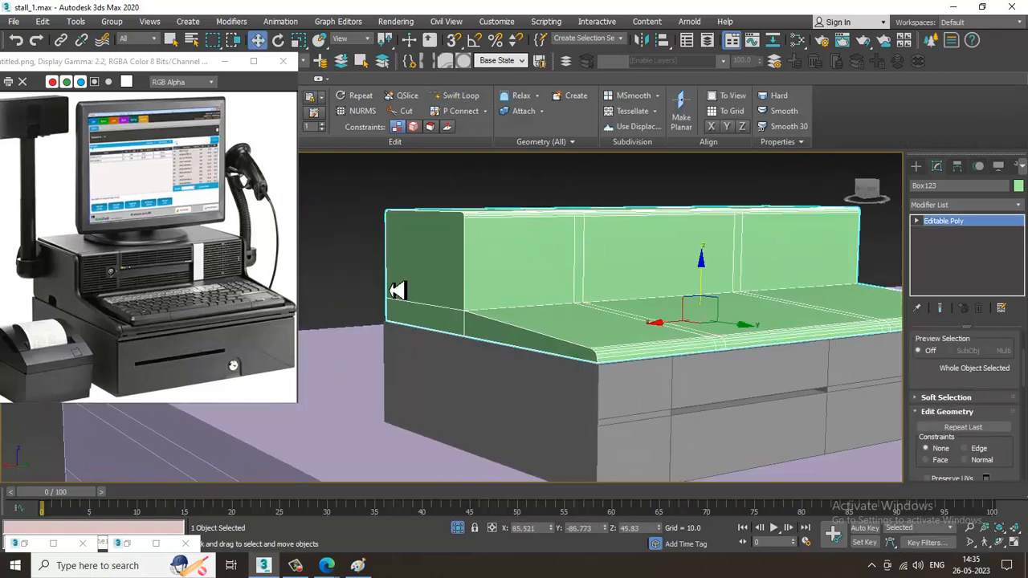
pyautogui.press('F3')
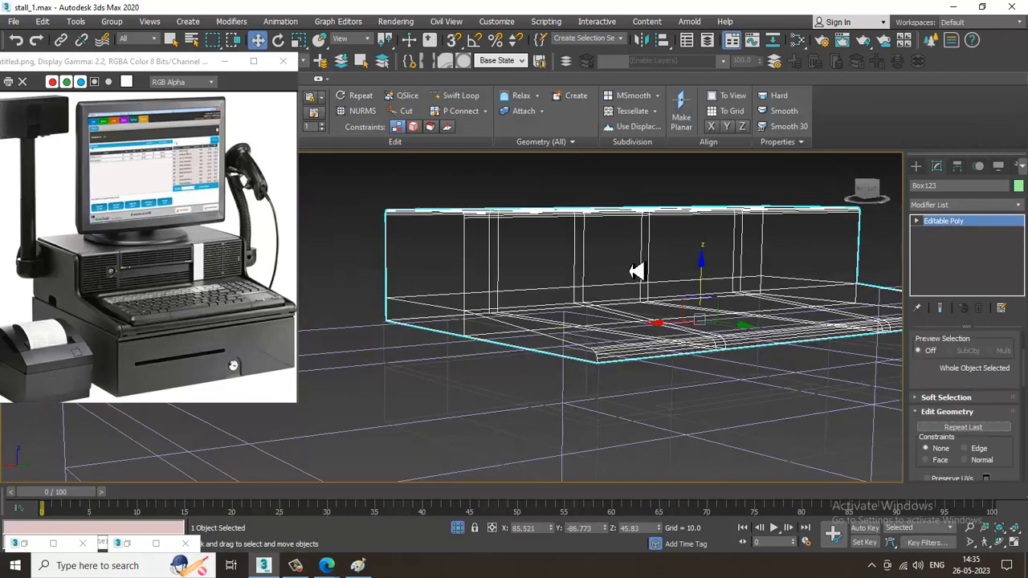
pyautogui.press('F3')
pyautogui.press('F3')
pyautogui.click(916, 220)
pyautogui.click(937, 243)
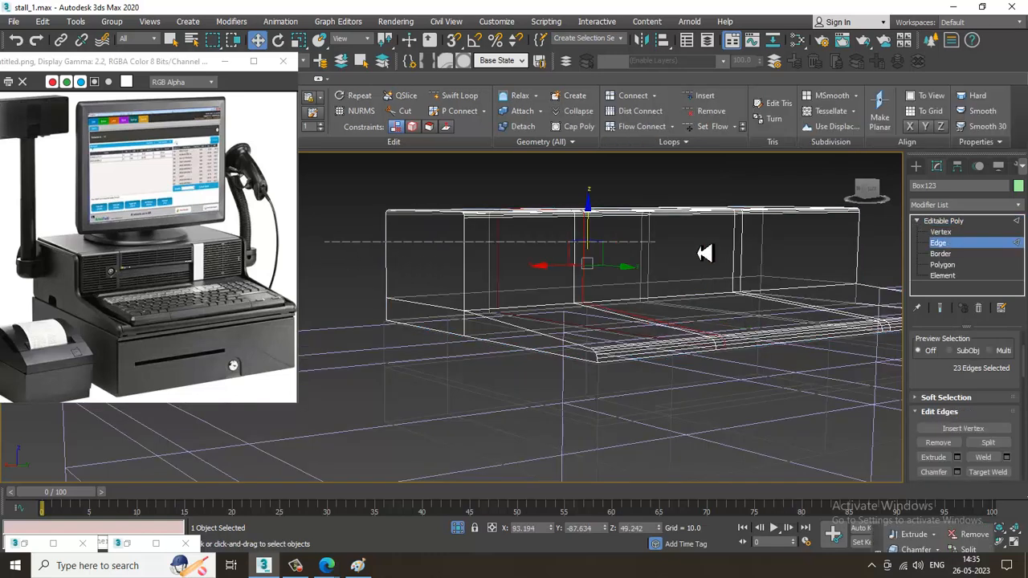
pyautogui.moveTo(323, 242); pyautogui.dragTo(914, 244)
pyautogui.press('F3')
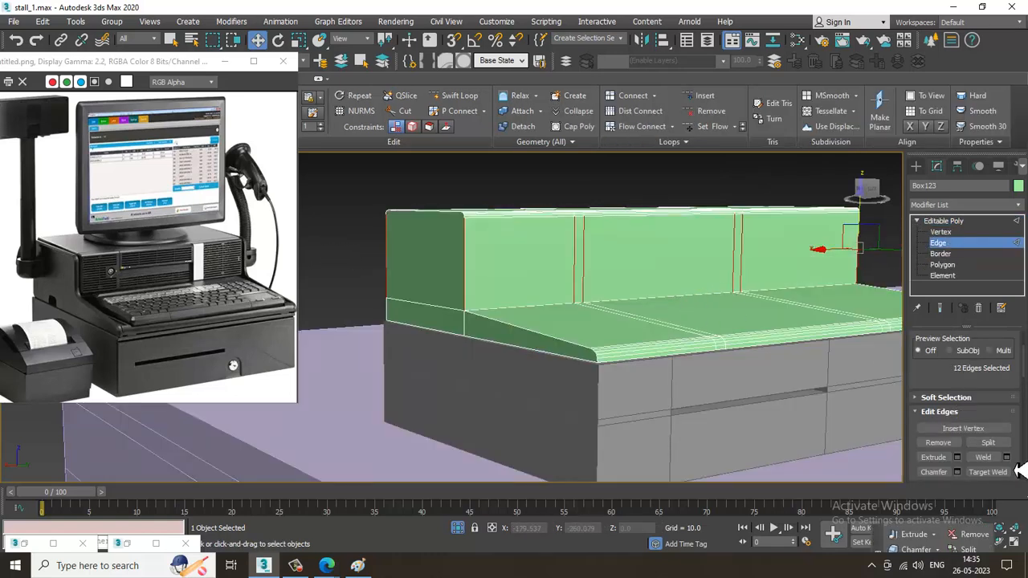
pyautogui.moveTo(984, 391); pyautogui.dragTo(980, 343)
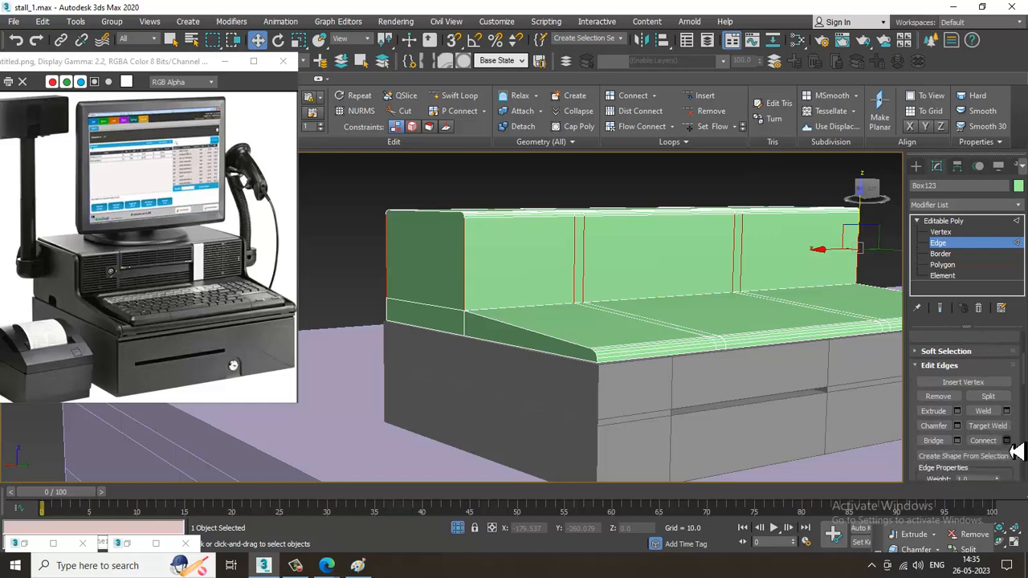
pyautogui.click(1006, 441)
pyautogui.click(458, 380)
pyautogui.keyDown('alt'); pyautogui.moveTo(466, 390); pyautogui.dragTo(689, 253, button='middle'); pyautogui.keyUp('alt')
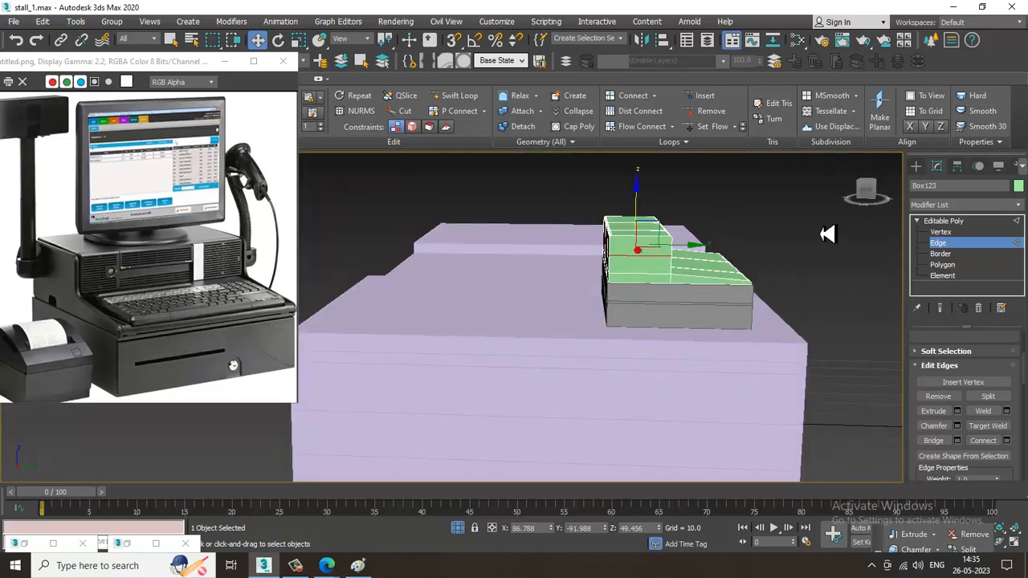
# Move the rear vertices of the upper housing back by about 1.3 units
pyautogui.click(968, 220)
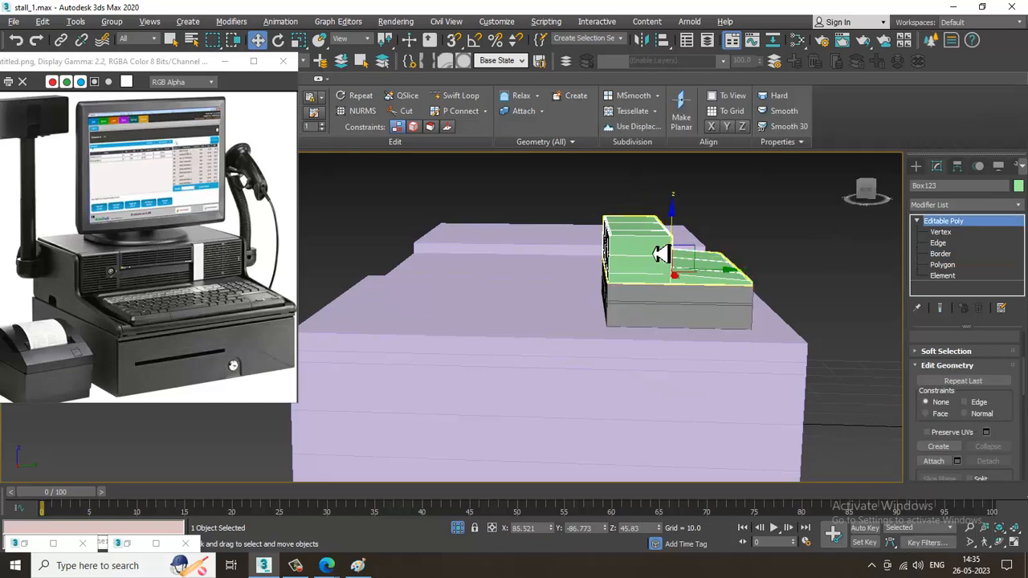
pyautogui.moveTo(660, 254)
pyautogui.keyDown('alt'); pyautogui.mouseDown(button='middle')
pyautogui.moveTo(658, 239)
pyautogui.moveTo(635, 247)
pyautogui.moveTo(650, 255)
pyautogui.mouseUp(button='middle'); pyautogui.keyUp('alt')
pyautogui.press('1')
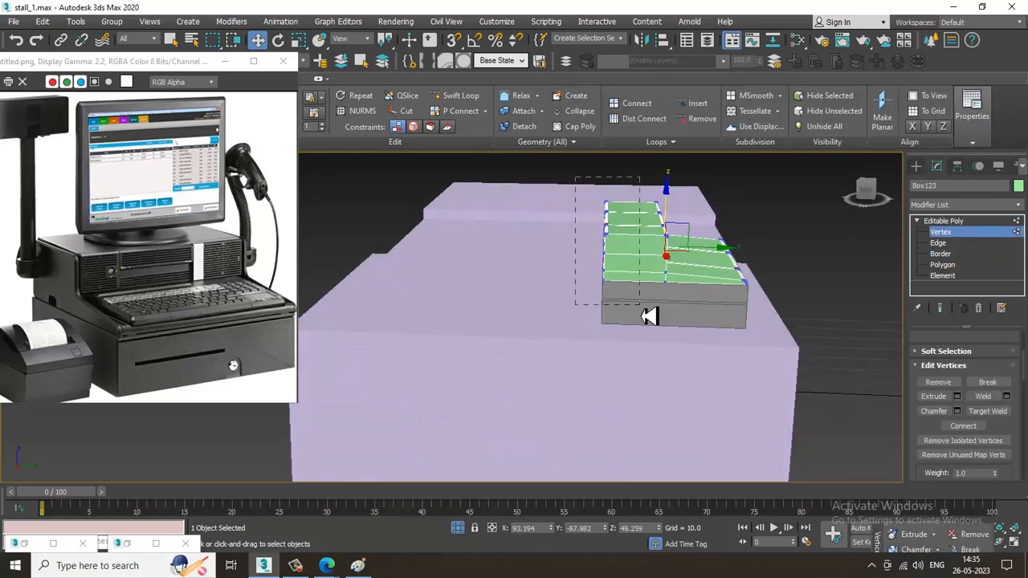
pyautogui.moveTo(642, 382); pyautogui.dragTo(640, 377)
pyautogui.moveTo(657, 239); pyautogui.dragTo(647, 244)
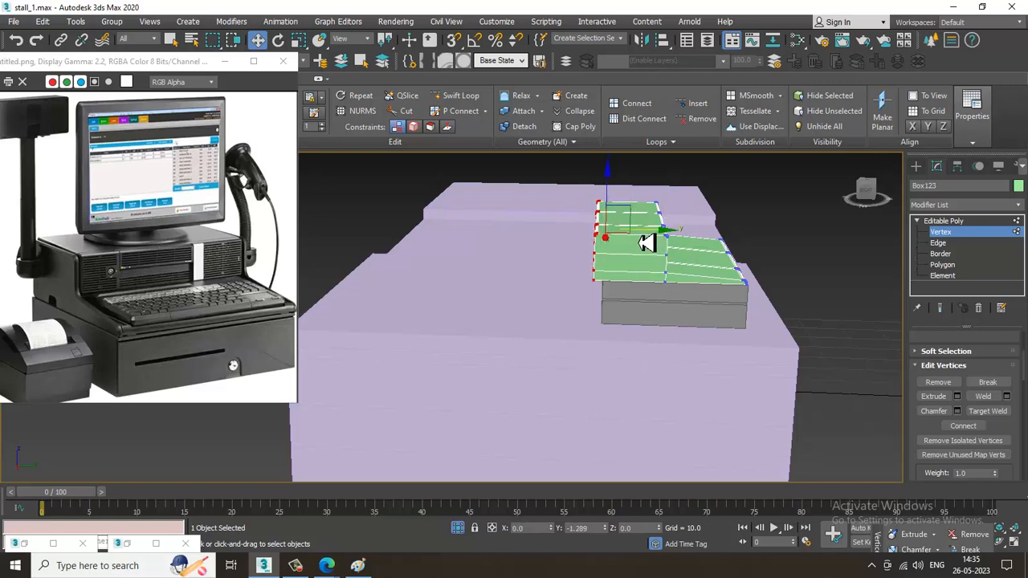
pyautogui.click(987, 232)
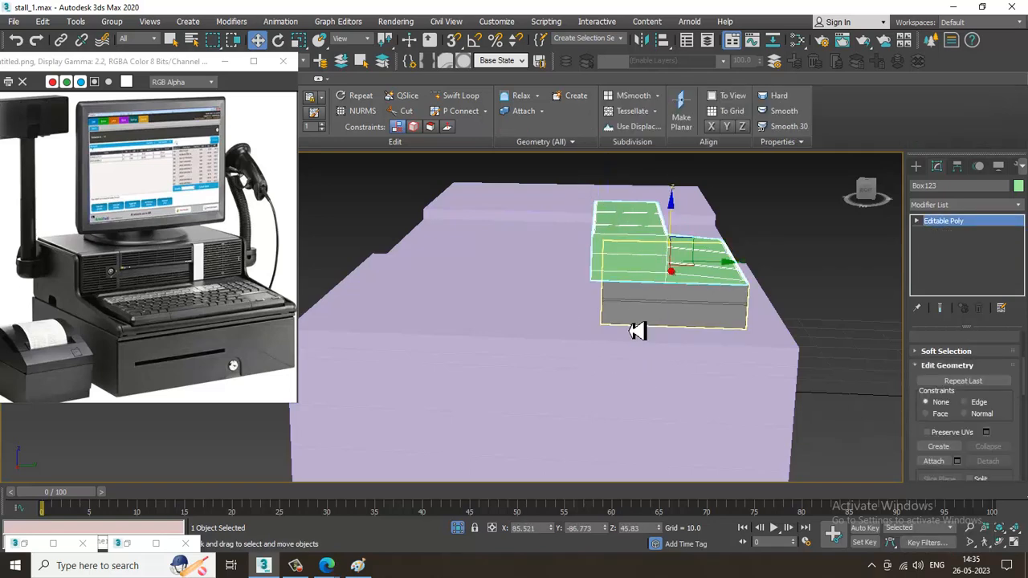
# Move the rear vertices of the lower drawer box back about 1.4 units, flush with the upper housing
pyautogui.click(637, 331)
pyautogui.press('F3')
pyautogui.press('1')
pyautogui.moveTo(533, 205); pyautogui.dragTo(647, 383)
pyautogui.press('F3')
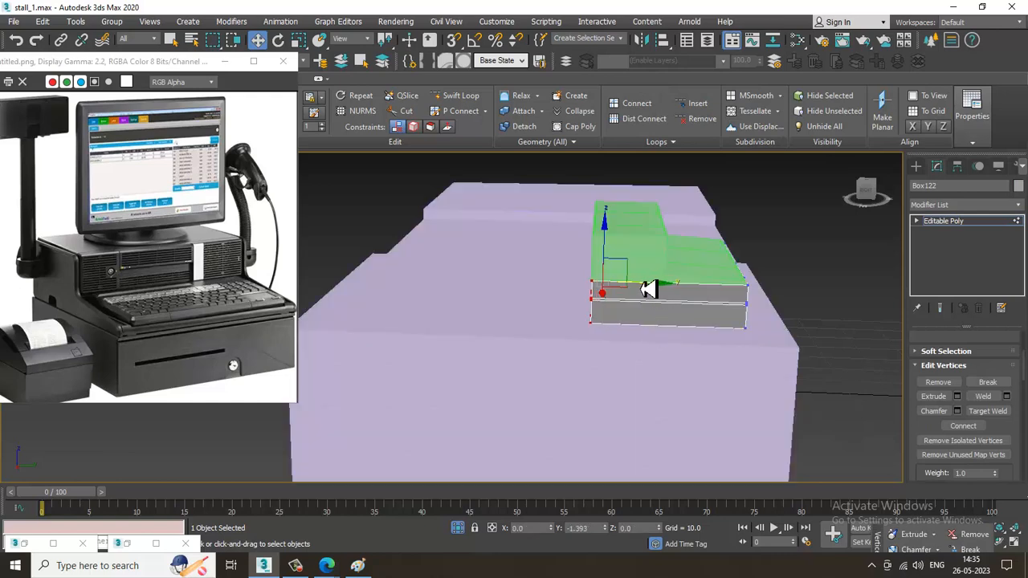
pyautogui.keyDown('alt'); pyautogui.moveTo(766, 361); pyautogui.dragTo(391, 575, button='middle'); pyautogui.keyUp('alt')
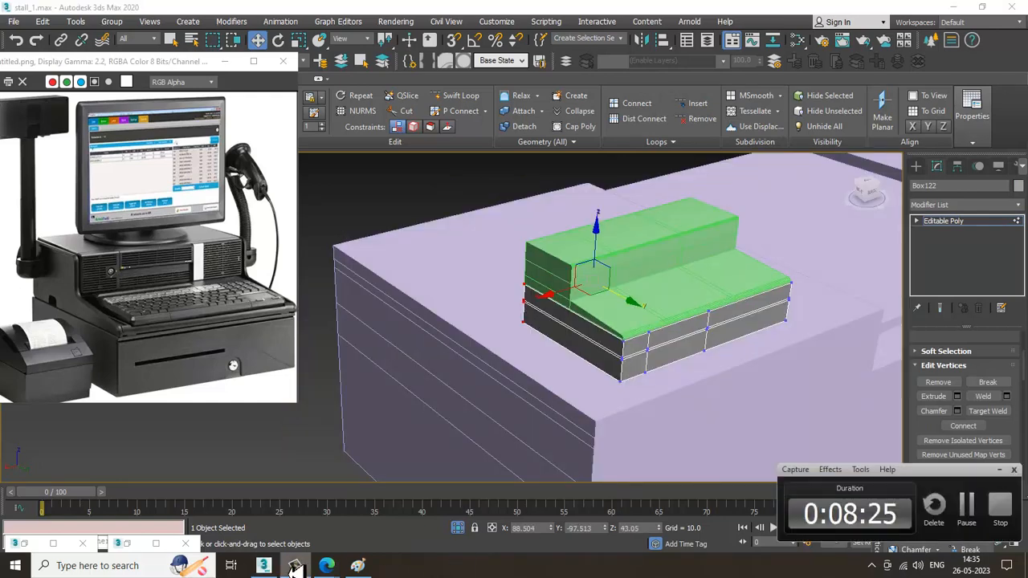
pyautogui.moveTo(717, 292)
pyautogui.keyDown('alt'); pyautogui.mouseDown(button='middle')
pyautogui.moveTo(681, 295)
pyautogui.moveTo(743, 315)
pyautogui.moveTo(721, 306)
pyautogui.mouseUp(button='middle'); pyautogui.keyUp('alt')
pyautogui.click(728, 274)
pyautogui.click(996, 221)
# Create a thin upright box for the monitor, drawn in the front view above the register
pyautogui.keyDown('alt'); pyautogui.moveTo(835, 275); pyautogui.dragTo(782, 321, button='middle'); pyautogui.keyUp('alt')
pyautogui.click(916, 166)
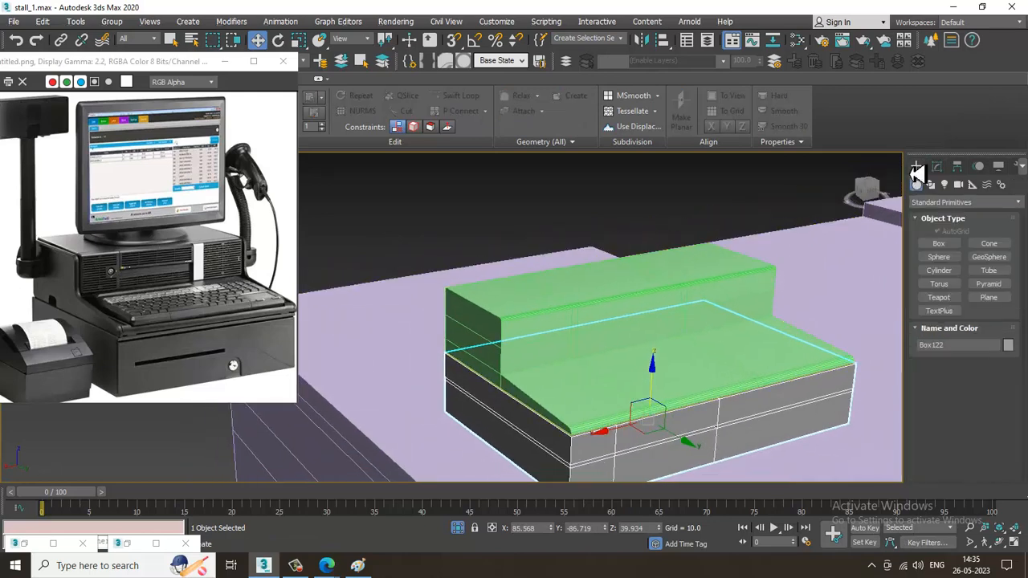
pyautogui.click(946, 245)
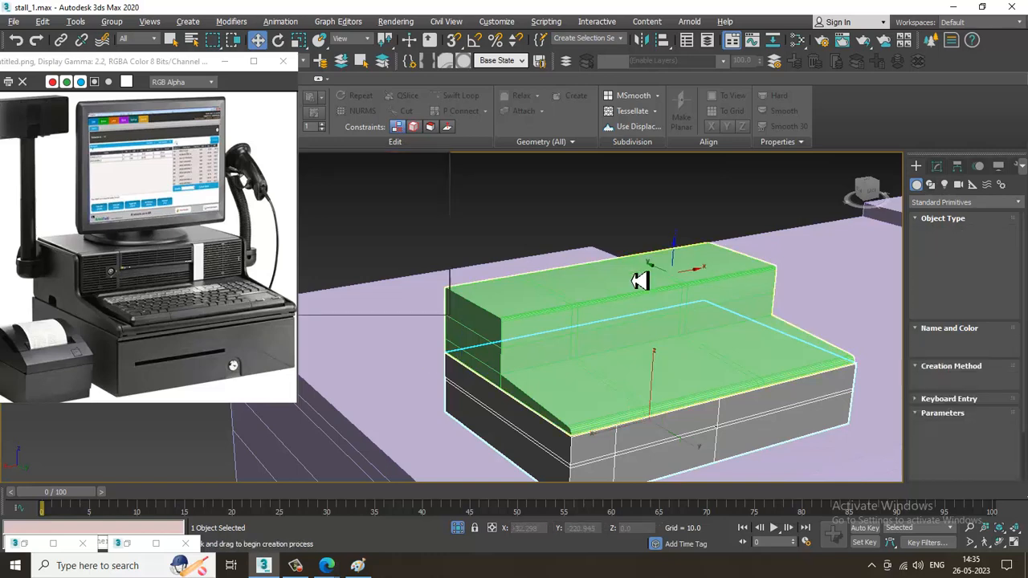
pyautogui.hotkey('alt', 'w')
pyautogui.middleClick(610, 271)
pyautogui.hotkey('alt', 'w')
pyautogui.scroll(-4, 612, 273)
pyautogui.scroll(3, 604, 255)
pyautogui.moveTo(599, 249); pyautogui.dragTo(600, 377, button='middle')
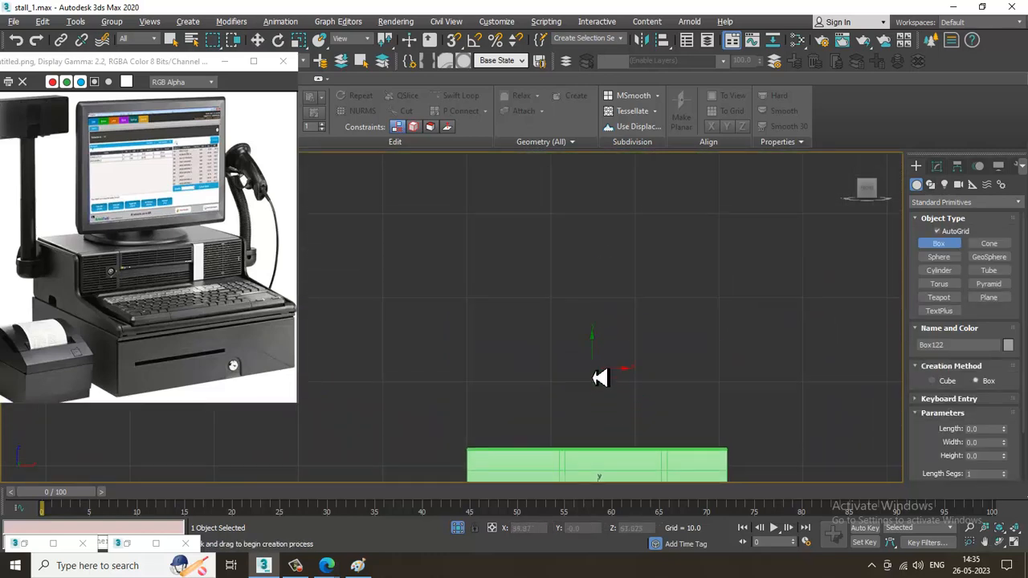
pyautogui.moveTo(514, 287); pyautogui.dragTo(686, 408)
pyautogui.press('w')
# Move the monitor box back about 91.6 units along Y so it stands over the register's raised rear block
pyautogui.hotkey('alt', 'w')
pyautogui.middleClick(704, 413)
pyautogui.scroll(-5, 704, 412)
pyautogui.hotkey('alt', 'w')
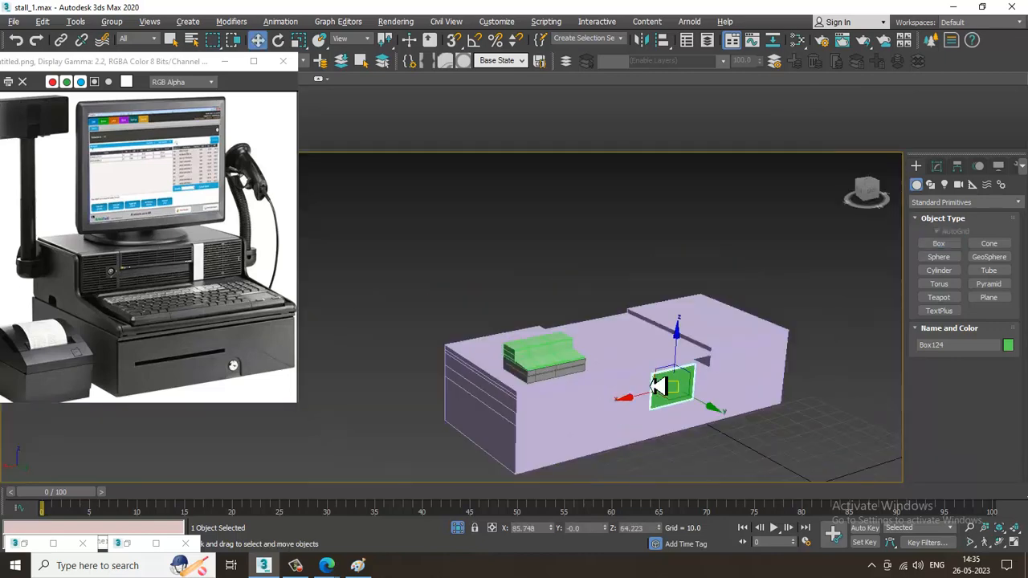
pyautogui.keyDown('alt'); pyautogui.moveTo(658, 385); pyautogui.dragTo(701, 392, button='middle'); pyautogui.keyUp('alt')
pyautogui.moveTo(726, 409); pyautogui.dragTo(532, 377)
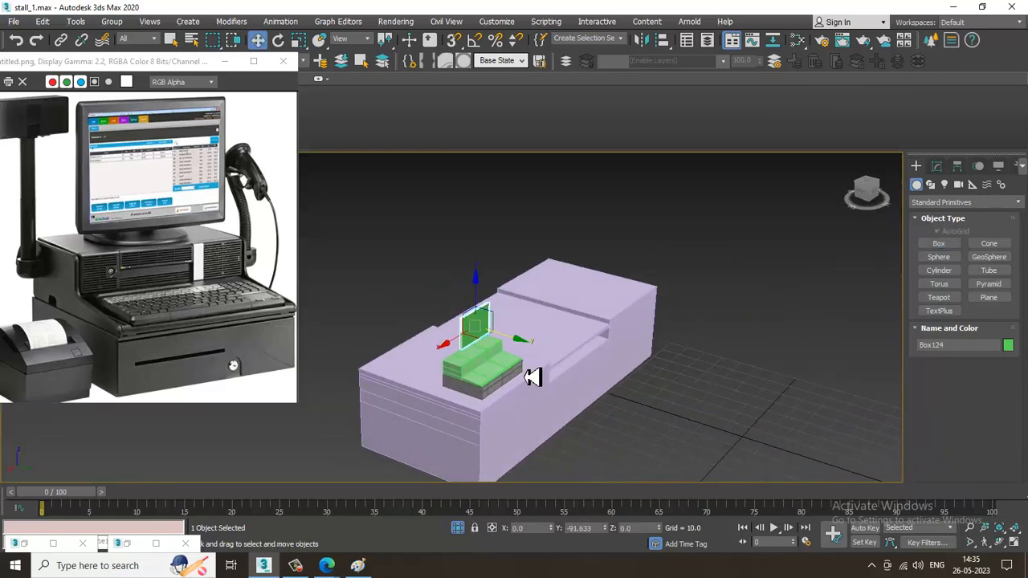
pyautogui.press('z')
pyautogui.keyDown('alt'); pyautogui.moveTo(672, 345); pyautogui.dragTo(674, 248, button='middle'); pyautogui.keyUp('alt')
# Convert the monitor box to an Editable Poly and bevel its large rear face outward with a tapered border
pyautogui.rightClick(775, 231)
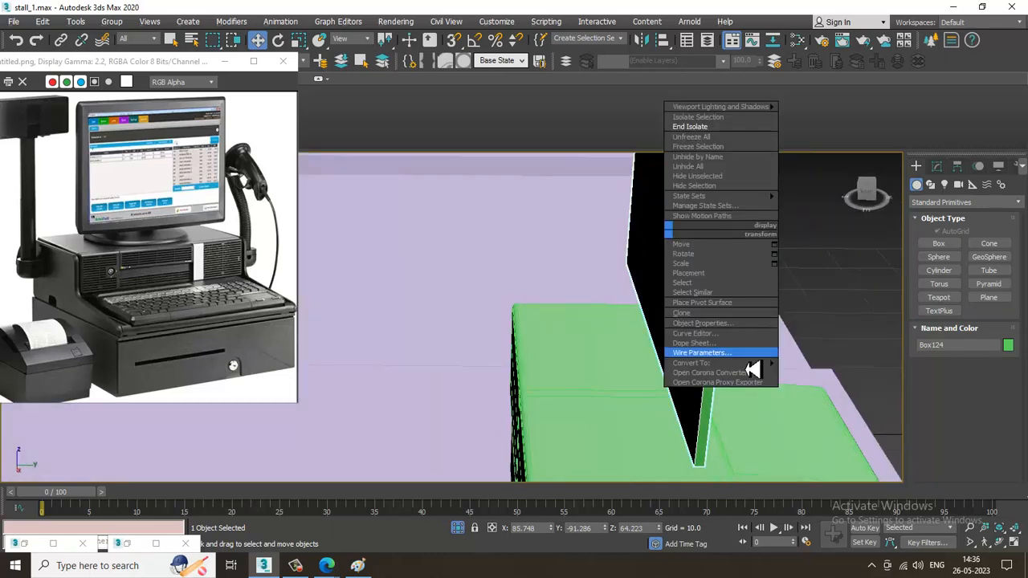
pyautogui.moveTo(761, 370)
pyautogui.click(823, 373)
pyautogui.press('4')
pyautogui.click(682, 268)
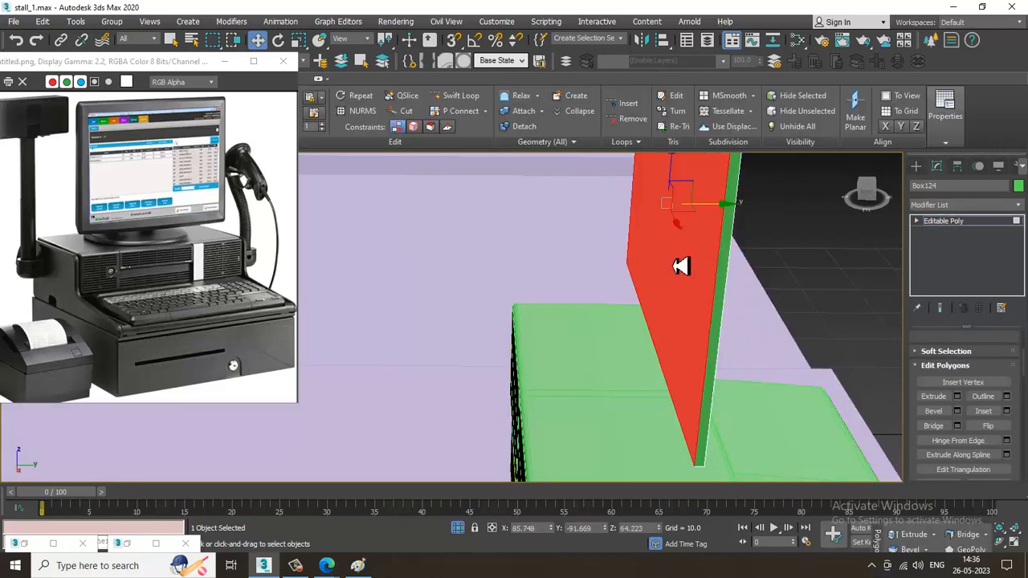
pyautogui.scroll(2, 701, 313)
pyautogui.scroll(-1, 701, 313)
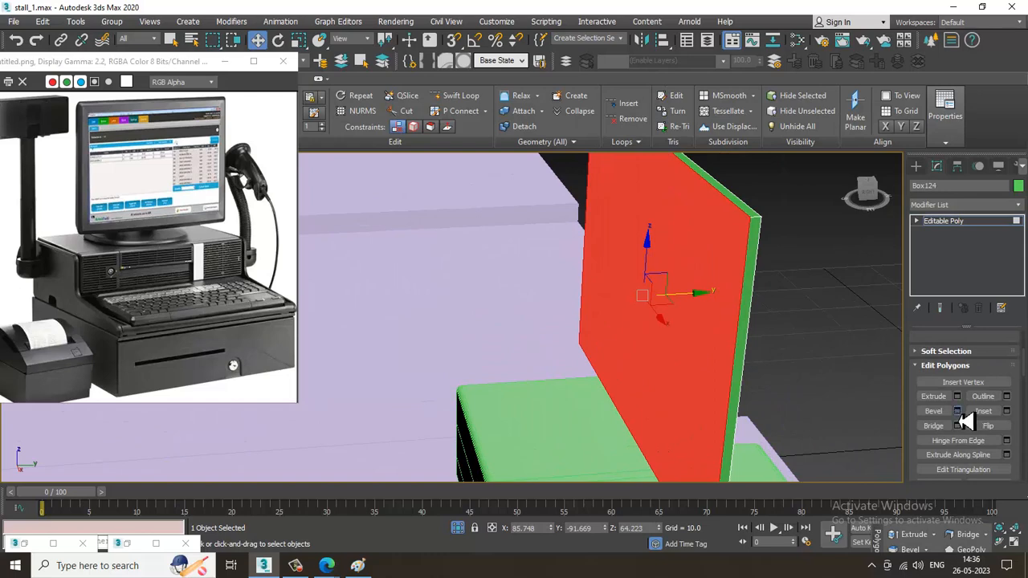
pyautogui.click(956, 411)
pyautogui.moveTo(462, 344); pyautogui.dragTo(492, 403)
pyautogui.click(459, 382)
# Inset the monitor's front face by 1.0 to form the screen frame
pyautogui.keyDown('alt'); pyautogui.moveTo(676, 365); pyautogui.dragTo(899, 387, button='middle'); pyautogui.keyUp('alt')
pyautogui.scroll(-2, 650, 332)
pyautogui.click(1008, 411)
pyautogui.keyDown('alt'); pyautogui.moveTo(742, 329); pyautogui.dragTo(644, 296, button='middle'); pyautogui.keyUp('alt')
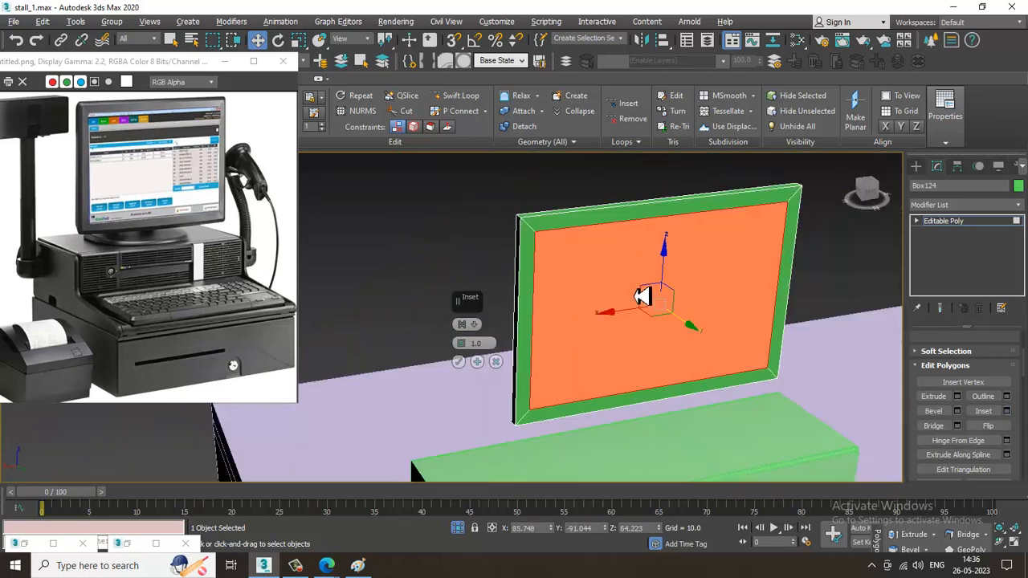
pyautogui.click(464, 363)
# Connect the horizontal edges of the monitor's back with two evenly spaced vertical segments
pyautogui.keyDown('alt'); pyautogui.moveTo(677, 383); pyautogui.dragTo(737, 348, button='middle'); pyautogui.keyUp('alt')
pyautogui.press('2')
pyautogui.scroll(-3, 649, 289)
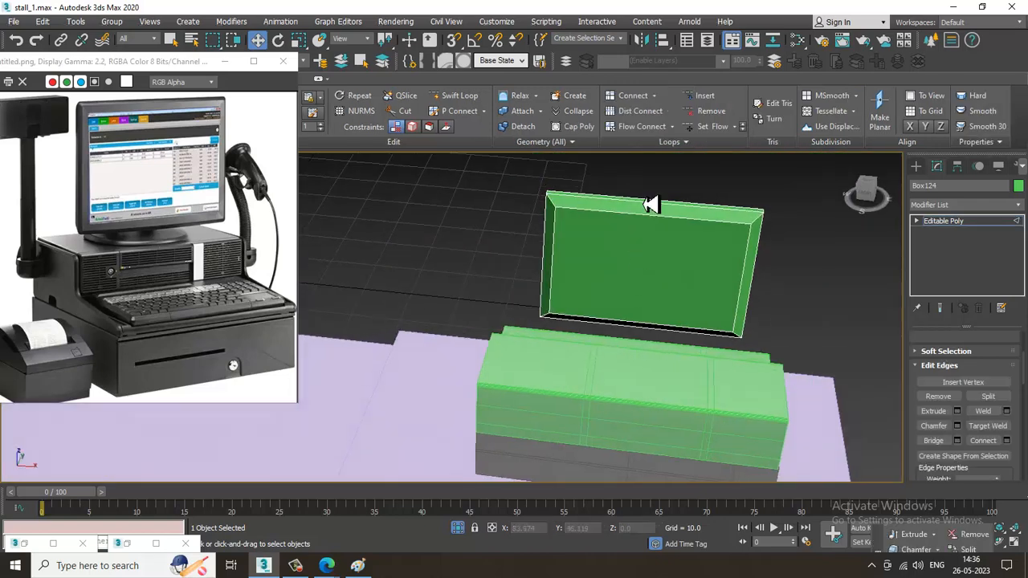
pyautogui.moveTo(668, 369); pyautogui.dragTo(668, 390)
pyautogui.click(1006, 441)
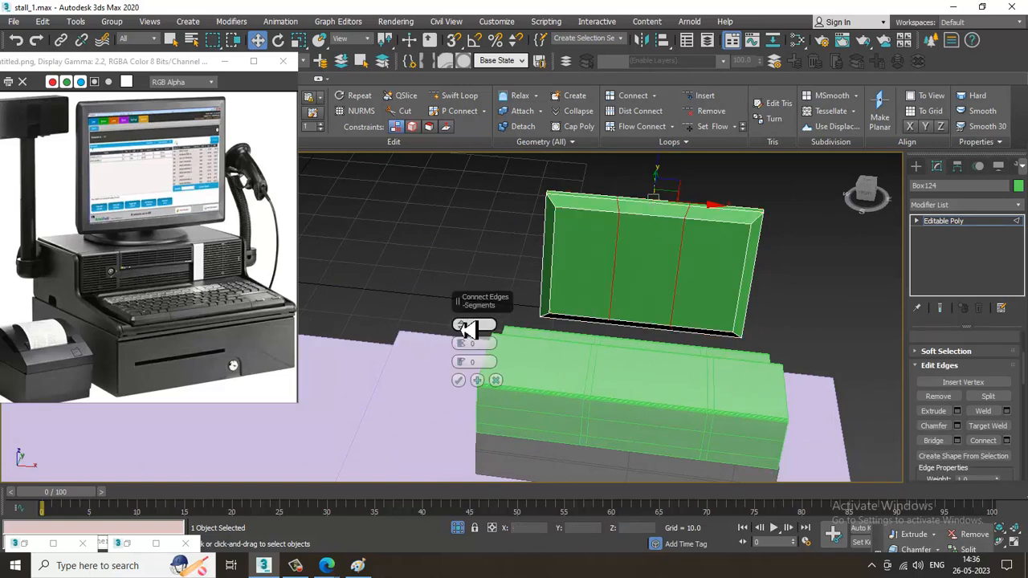
pyautogui.click(460, 381)
# Scale each of the two new vertex columns on the monitor along X to straighten them
pyautogui.moveTo(643, 337)
pyautogui.keyDown('alt'); pyautogui.mouseDown(button='middle')
pyautogui.moveTo(682, 318)
pyautogui.moveTo(660, 330)
pyautogui.mouseUp(button='middle'); pyautogui.keyUp('alt')
pyautogui.press('1')
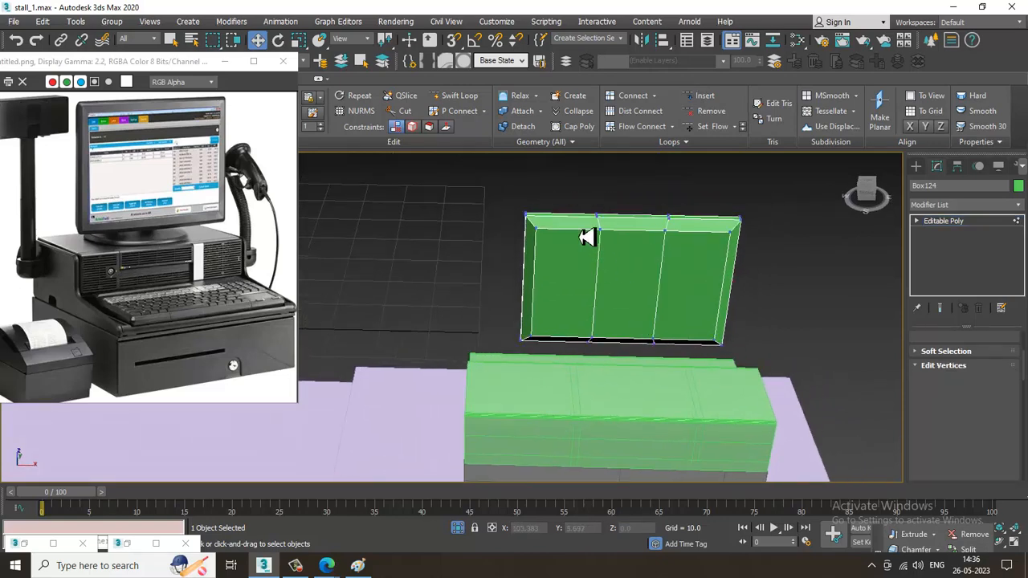
pyautogui.press('F3')
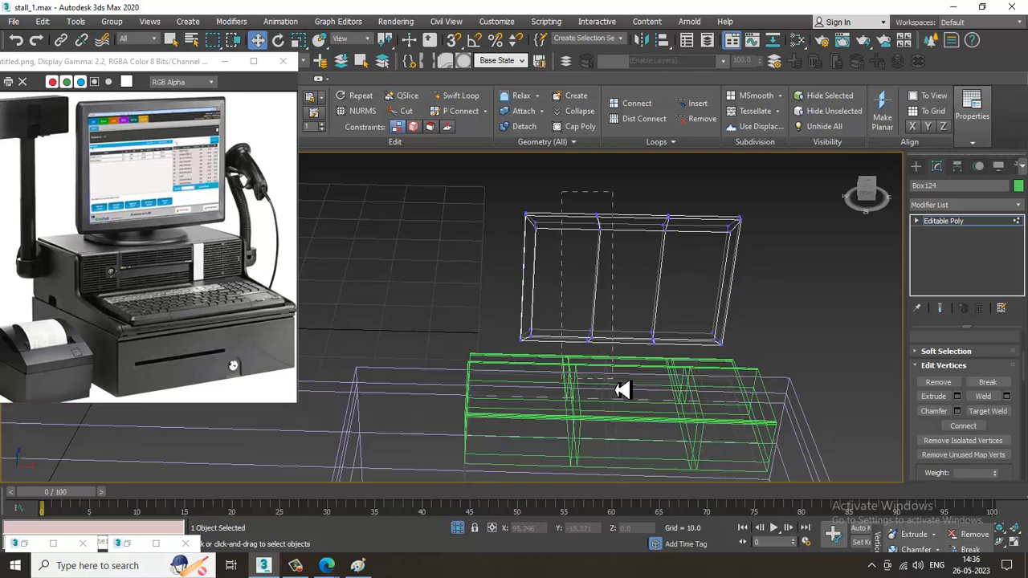
pyautogui.moveTo(615, 383); pyautogui.dragTo(618, 384)
pyautogui.press('r')
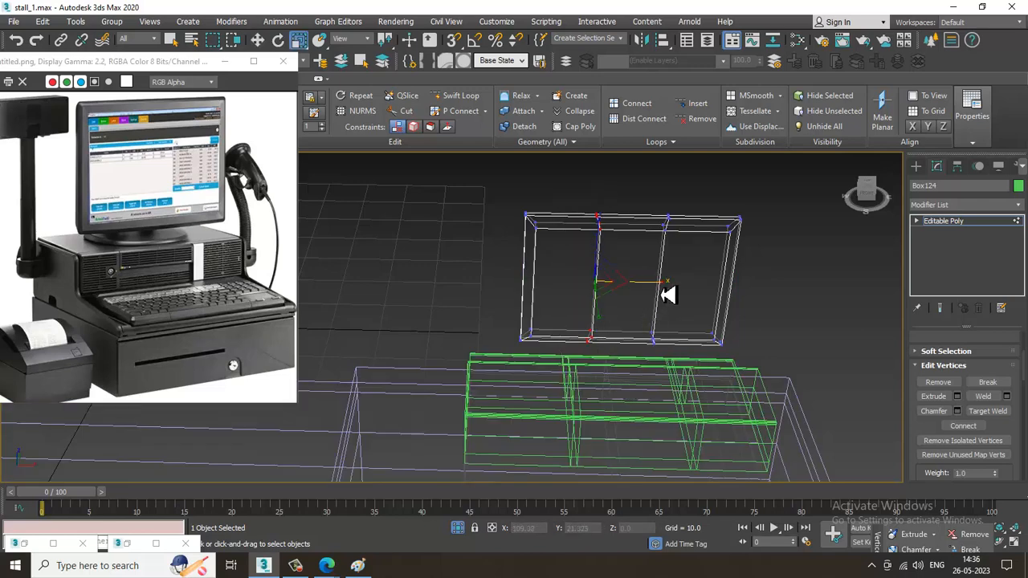
pyautogui.moveTo(677, 391); pyautogui.dragTo(678, 390)
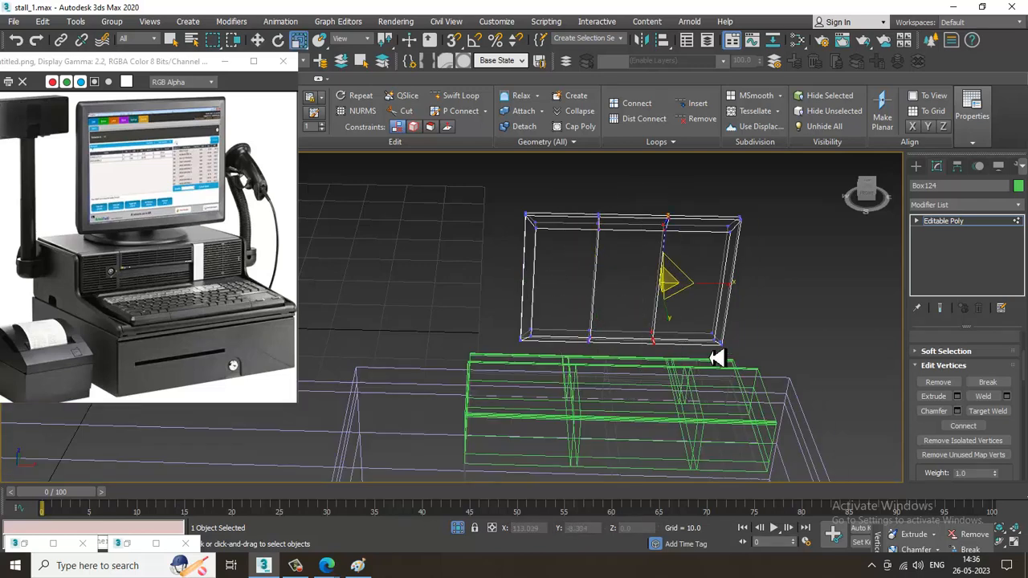
pyautogui.press('F3')
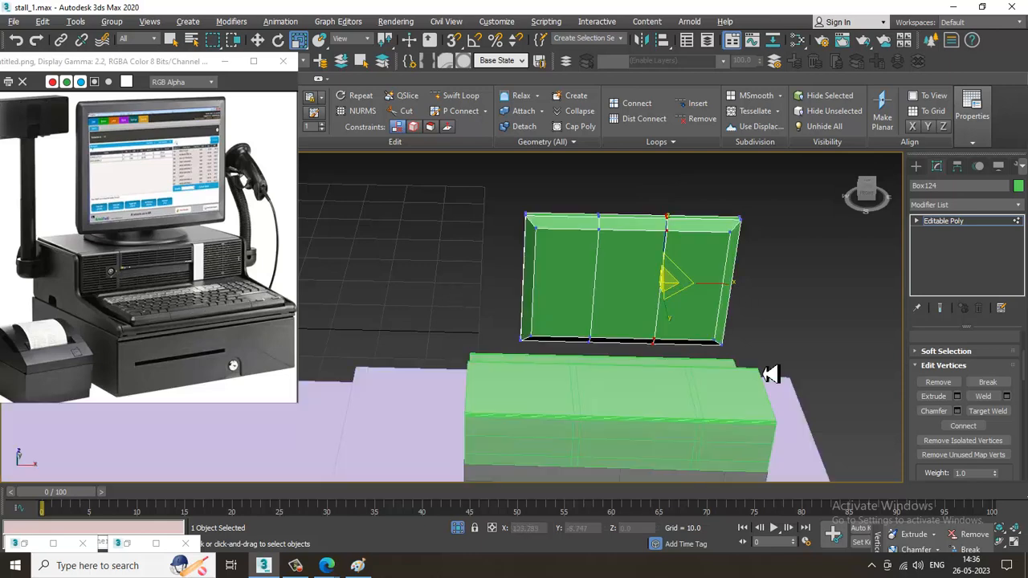
# Connect the monitor's vertical edges with two horizontal segments and lower the new edge loops slightly
pyautogui.keyDown('alt'); pyautogui.moveTo(771, 372); pyautogui.dragTo(683, 294, button='middle'); pyautogui.keyUp('alt')
pyautogui.press('w')
pyautogui.press('4')
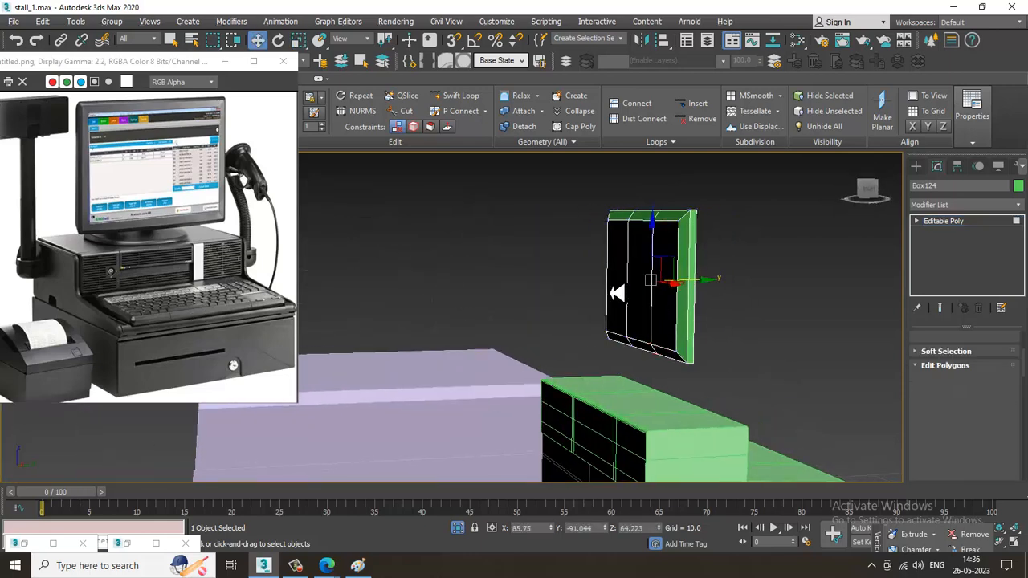
pyautogui.hotkey('ctrl', 'a')
pyautogui.press('F2')
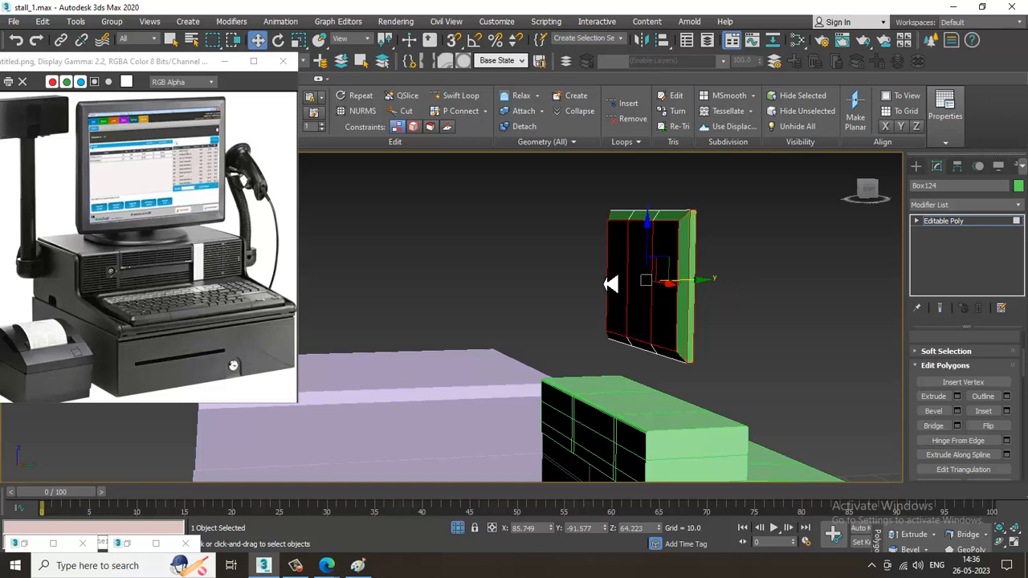
pyautogui.press('2')
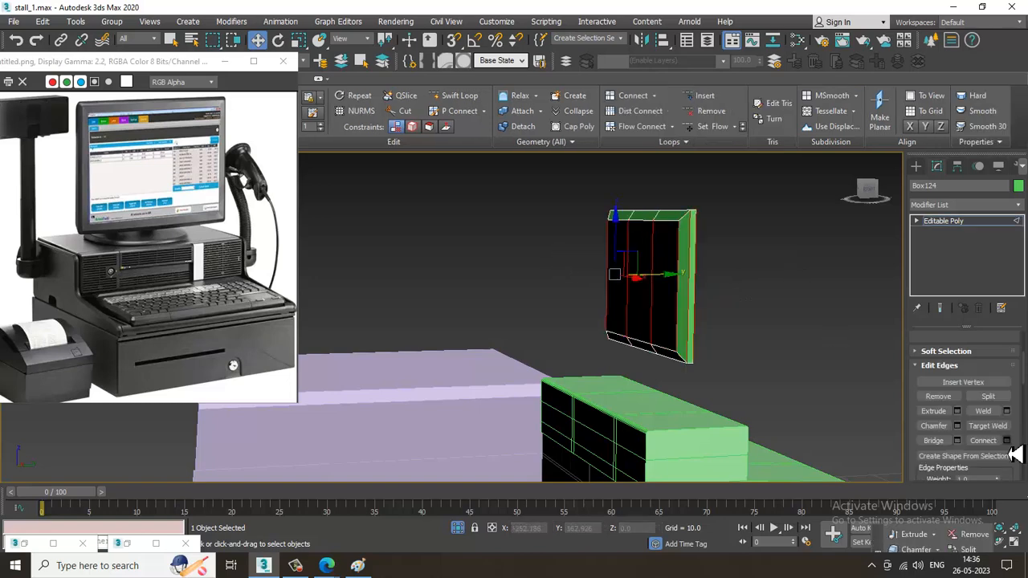
pyautogui.click(1006, 441)
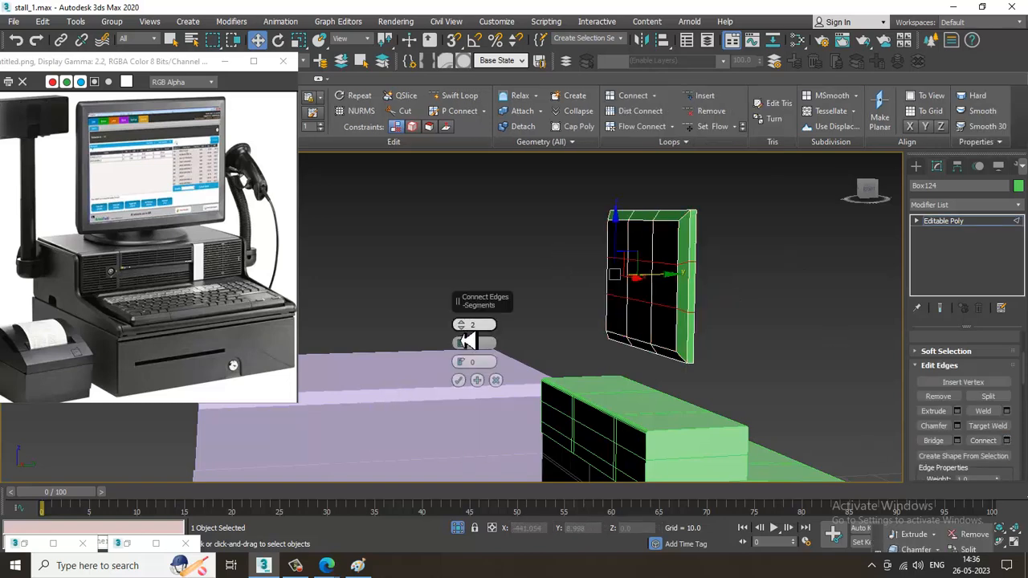
pyautogui.click(459, 380)
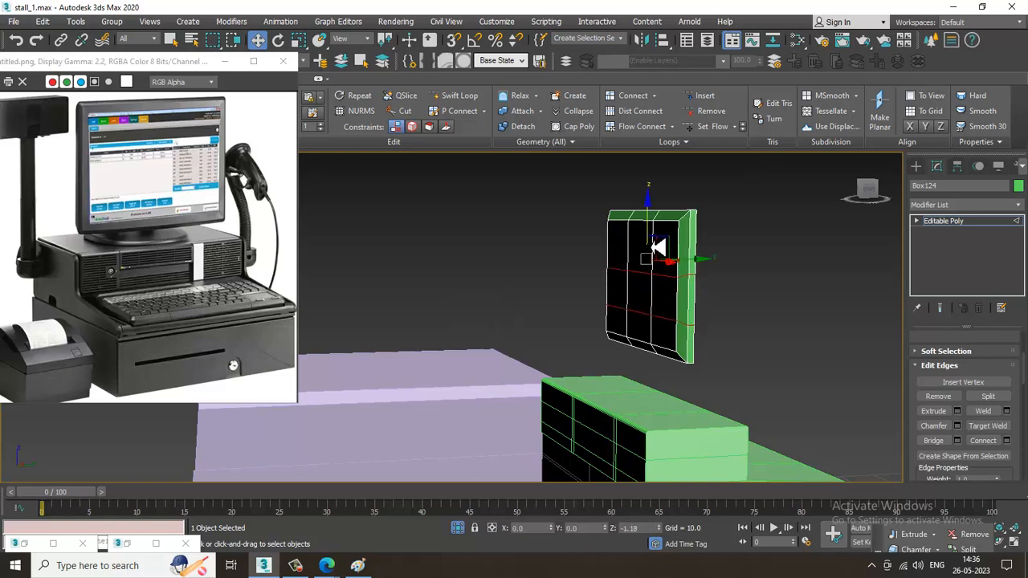
# Bevel the centre polygon on the monitor's back outward with a height of 0.191 and an outline of -0.527
pyautogui.scroll(3, 655, 293)
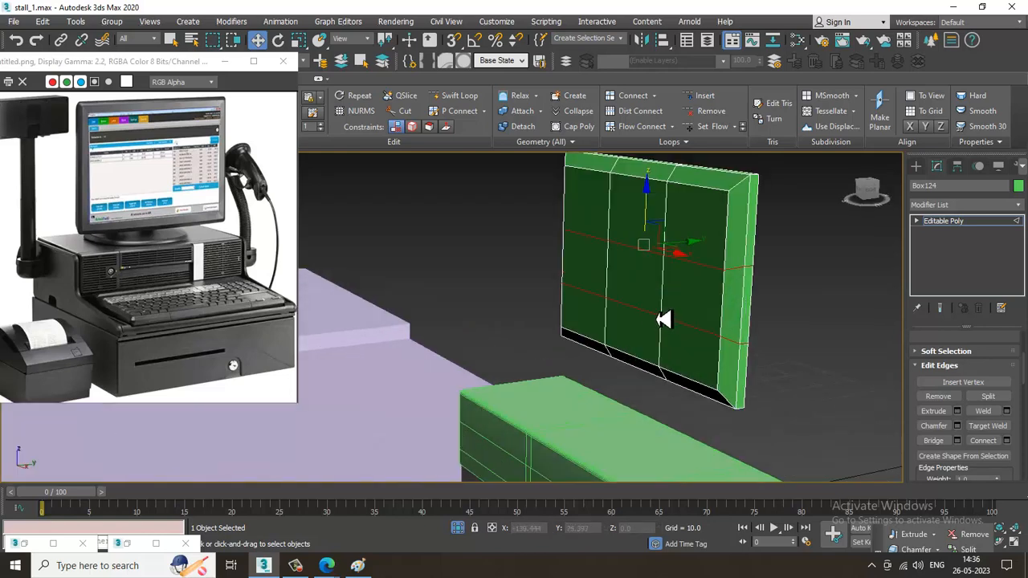
pyautogui.press('4')
pyautogui.click(667, 319)
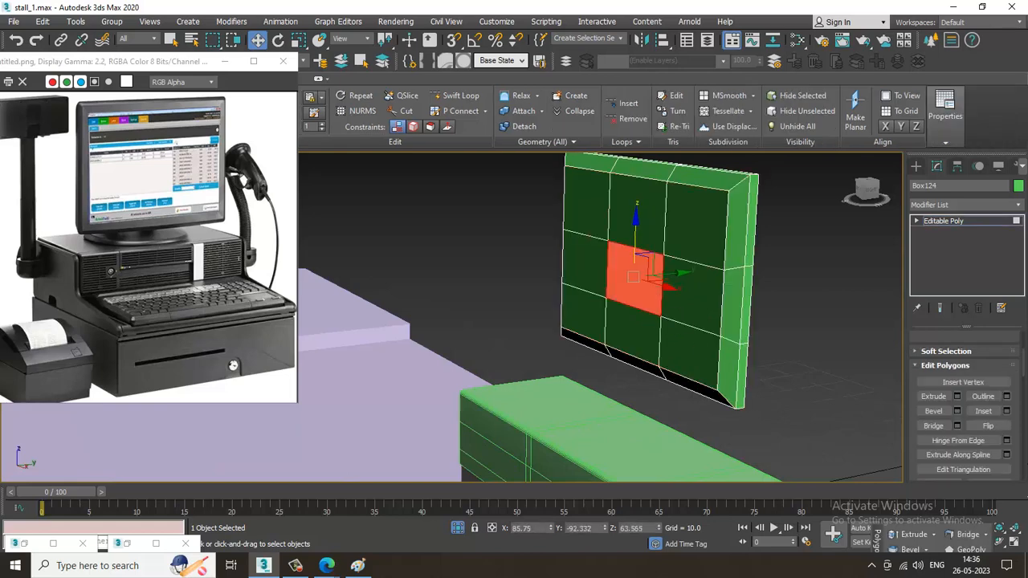
pyautogui.click(956, 411)
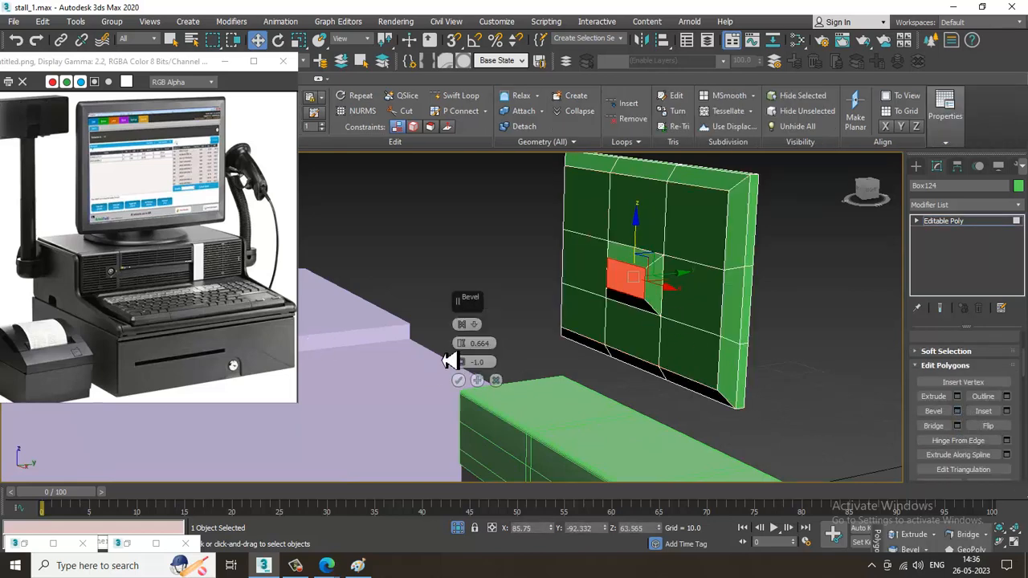
pyautogui.moveTo(461, 344); pyautogui.dragTo(467, 364)
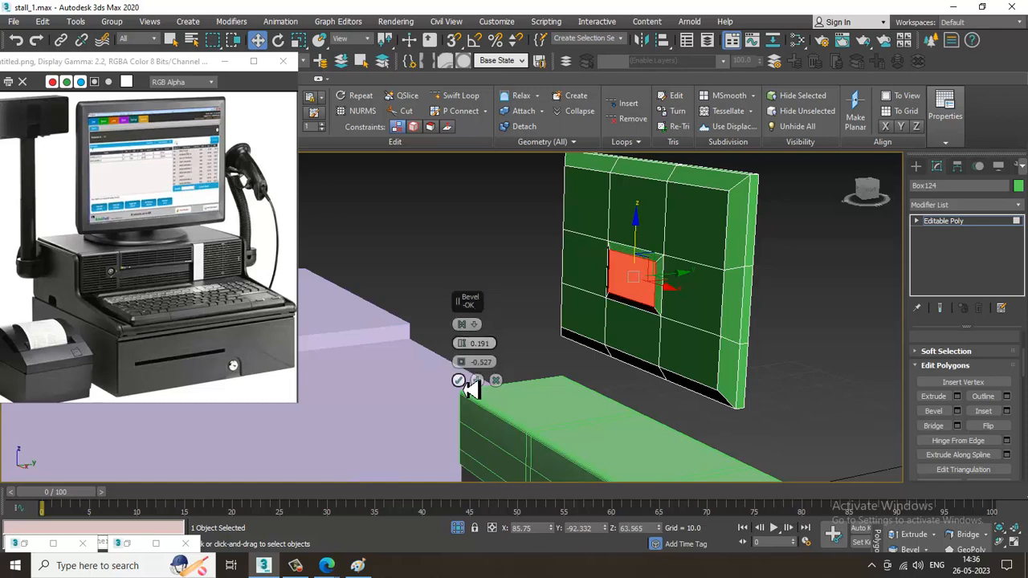
pyautogui.click(461, 383)
# Extrude the beveled centre polygon backward by 2.437 to form the stand mount
pyautogui.keyDown('alt'); pyautogui.moveTo(707, 361); pyautogui.dragTo(759, 411, button='middle'); pyautogui.keyUp('alt')
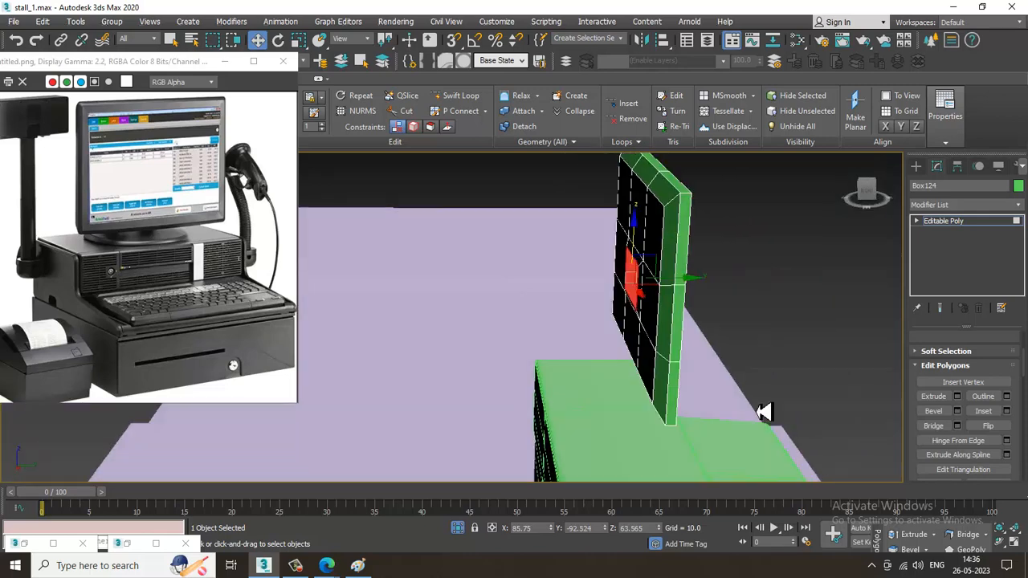
pyautogui.click(956, 396)
pyautogui.moveTo(470, 347); pyautogui.dragTo(500, 403)
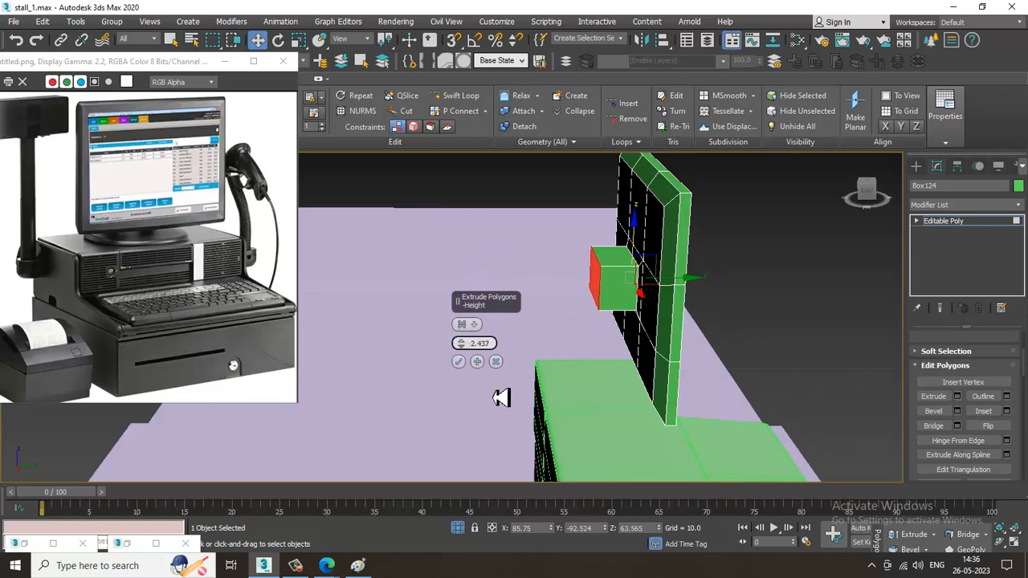
pyautogui.click(459, 362)
# Add an edge loop around the extruded stand mount with Swift Loop, dividing off its rear part
pyautogui.keyDown('alt'); pyautogui.moveTo(555, 345); pyautogui.dragTo(576, 291, button='middle'); pyautogui.keyUp('alt')
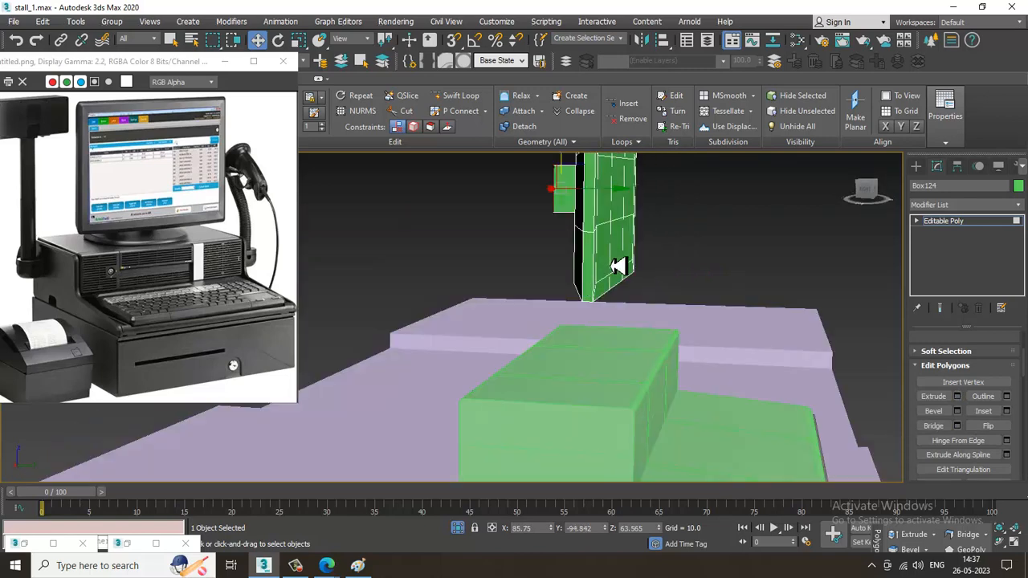
pyautogui.click(460, 96)
pyautogui.keyDown('alt'); pyautogui.moveTo(688, 264); pyautogui.dragTo(546, 233, button='middle'); pyautogui.keyUp('alt')
pyautogui.scroll(2, 590, 267)
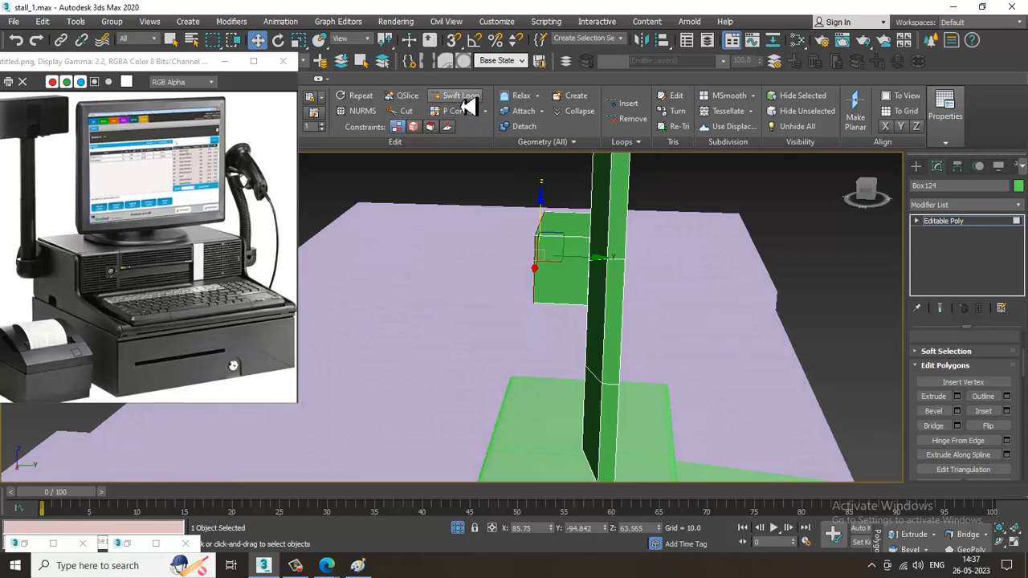
pyautogui.keyDown('alt'); pyautogui.moveTo(608, 289); pyautogui.dragTo(611, 268, button='middle'); pyautogui.keyUp('alt')
pyautogui.press('w')
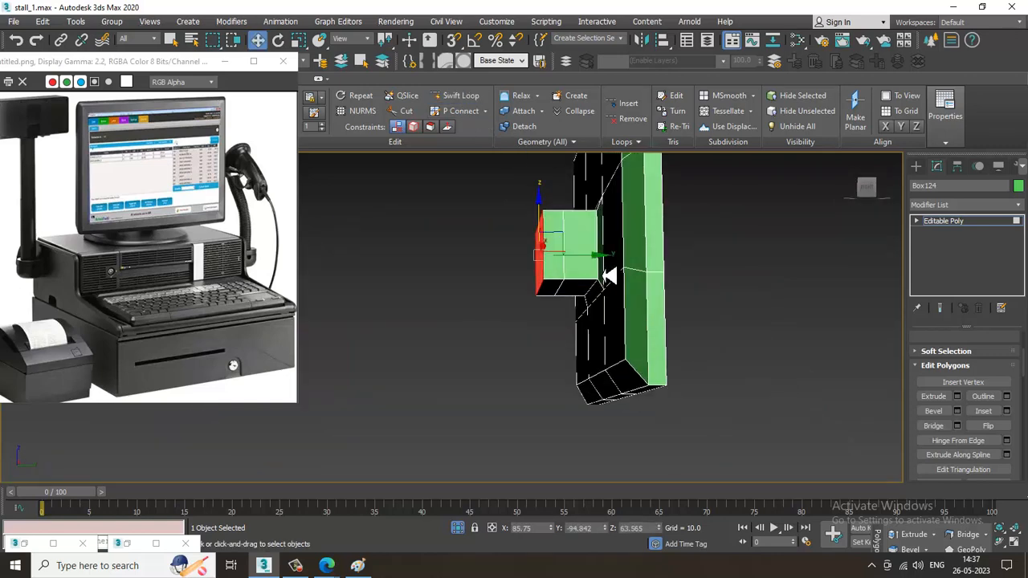
# Extrude the underside polygon of the mount's rear section downward by 2.318 to start the stand's neck
pyautogui.press('4')
pyautogui.press('F3')
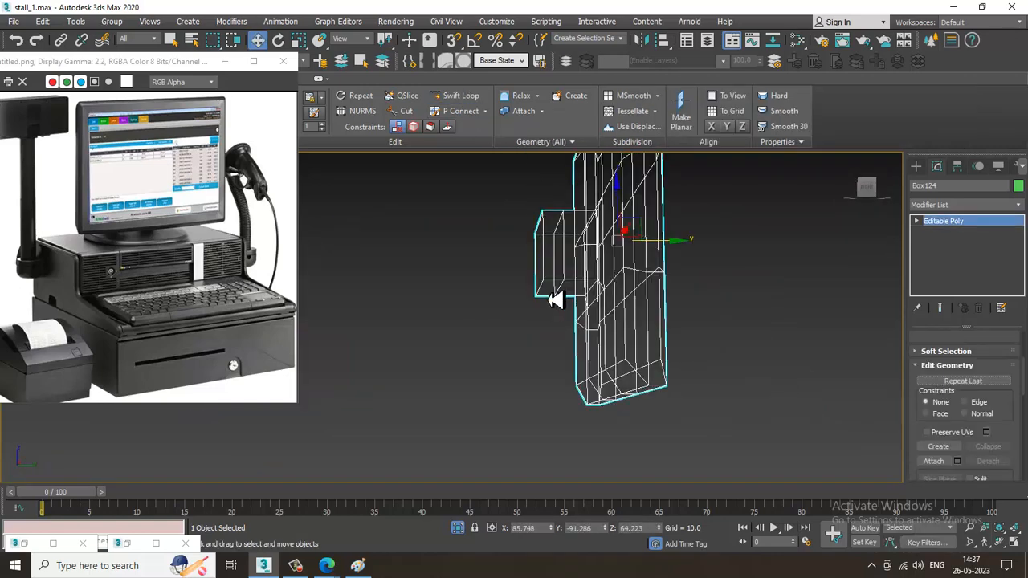
pyautogui.press('F3')
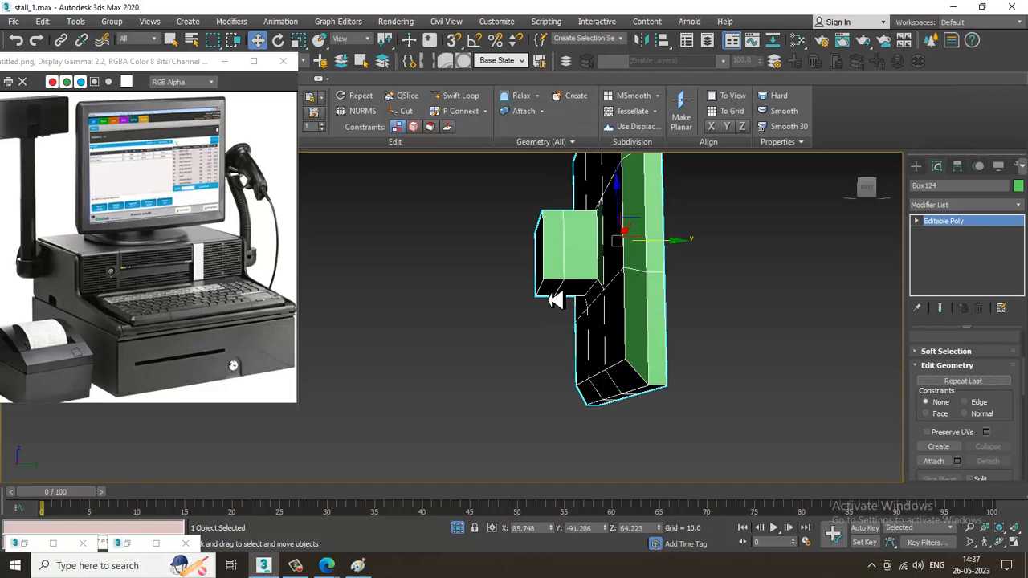
pyautogui.press('4')
pyautogui.keyDown('alt'); pyautogui.moveTo(644, 327); pyautogui.dragTo(665, 344, button='middle'); pyautogui.keyUp('alt')
pyautogui.click(957, 396)
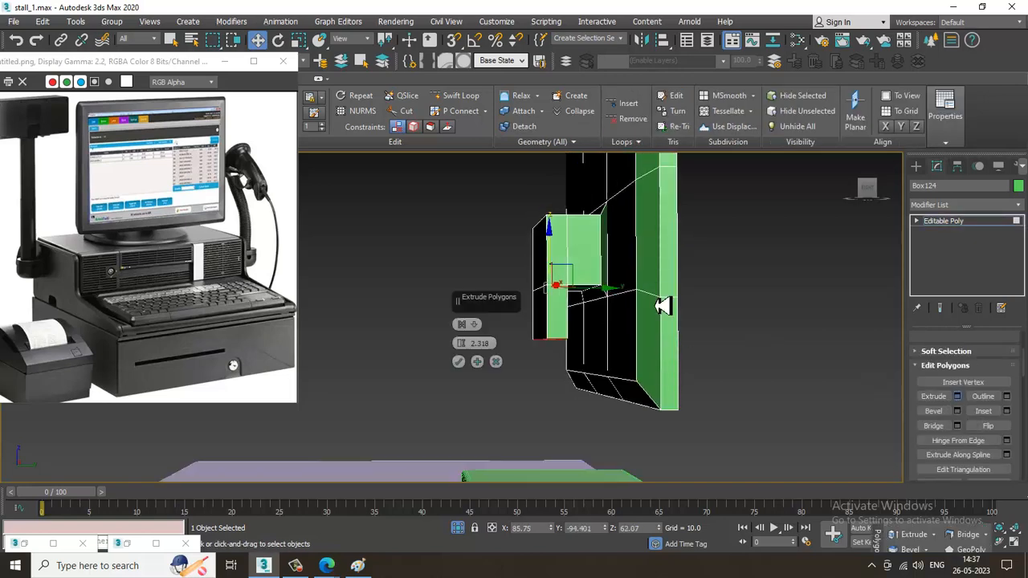
pyautogui.keyDown('alt'); pyautogui.moveTo(661, 367); pyautogui.dragTo(522, 375, button='middle'); pyautogui.keyUp('alt')
pyautogui.click(458, 362)
# Move the neck's bottom face down along Z to just above the keyboard housing's upper surface
pyautogui.keyDown('alt'); pyautogui.moveTo(644, 403); pyautogui.dragTo(612, 316, button='middle'); pyautogui.keyUp('alt')
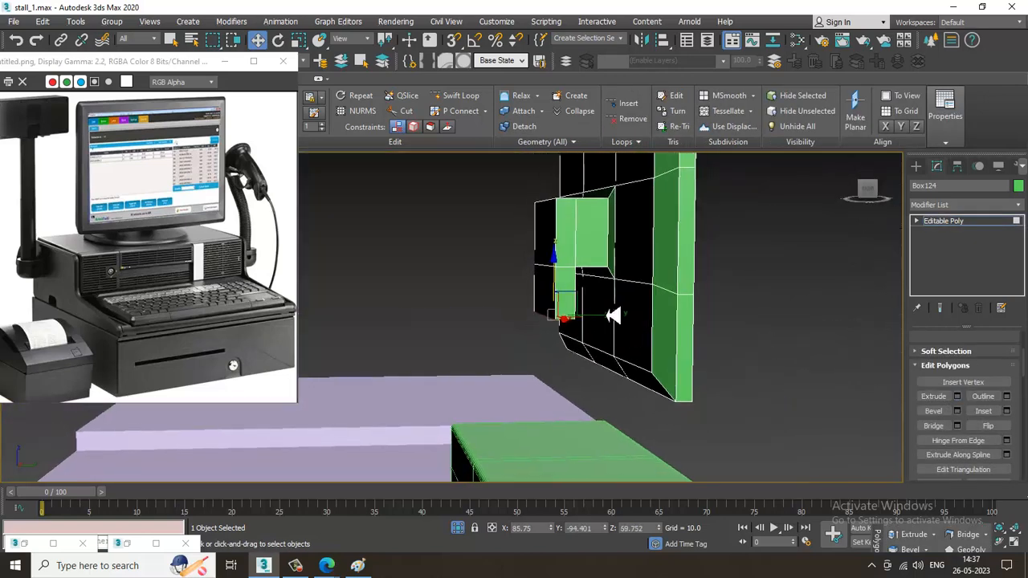
pyautogui.moveTo(561, 279); pyautogui.dragTo(601, 449)
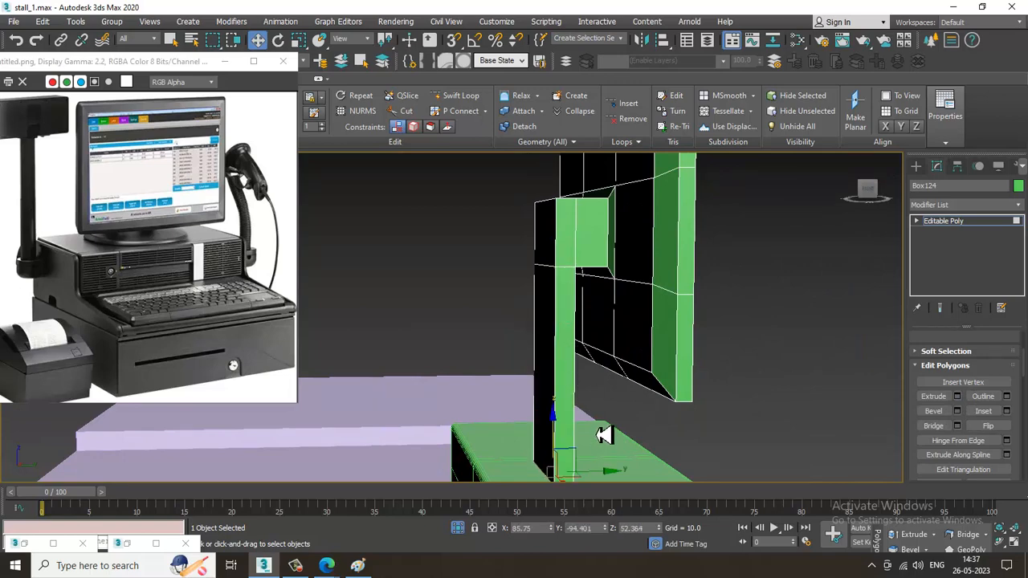
pyautogui.keyDown('alt'); pyautogui.moveTo(602, 434); pyautogui.dragTo(657, 372, button='middle'); pyautogui.keyUp('alt')
# Insert an edge loop close to the lower end of the monitor's neck with Swift Loop
pyautogui.click(462, 97)
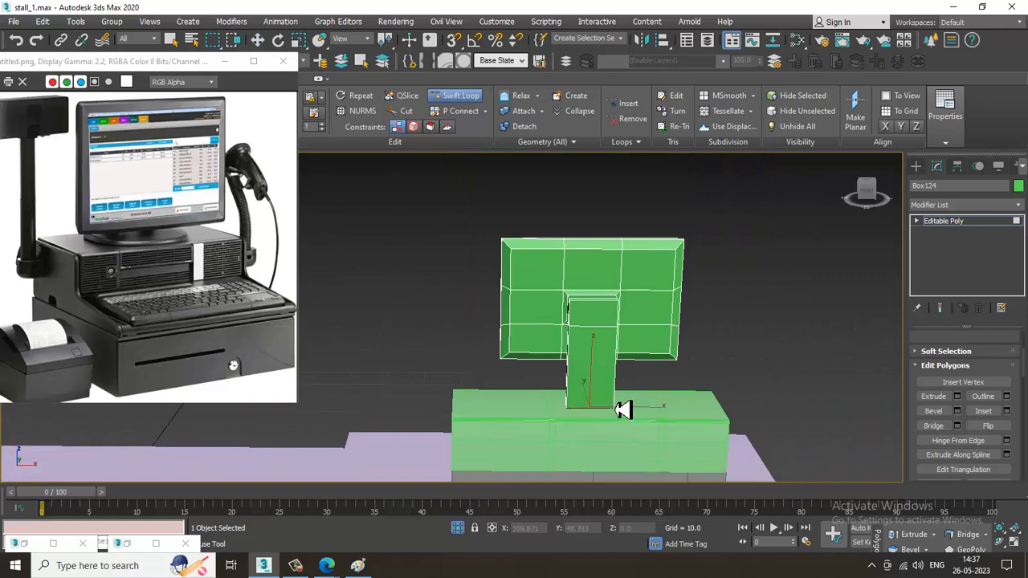
pyautogui.keyDown('alt'); pyautogui.moveTo(634, 413); pyautogui.dragTo(595, 449, button='middle'); pyautogui.keyUp('alt')
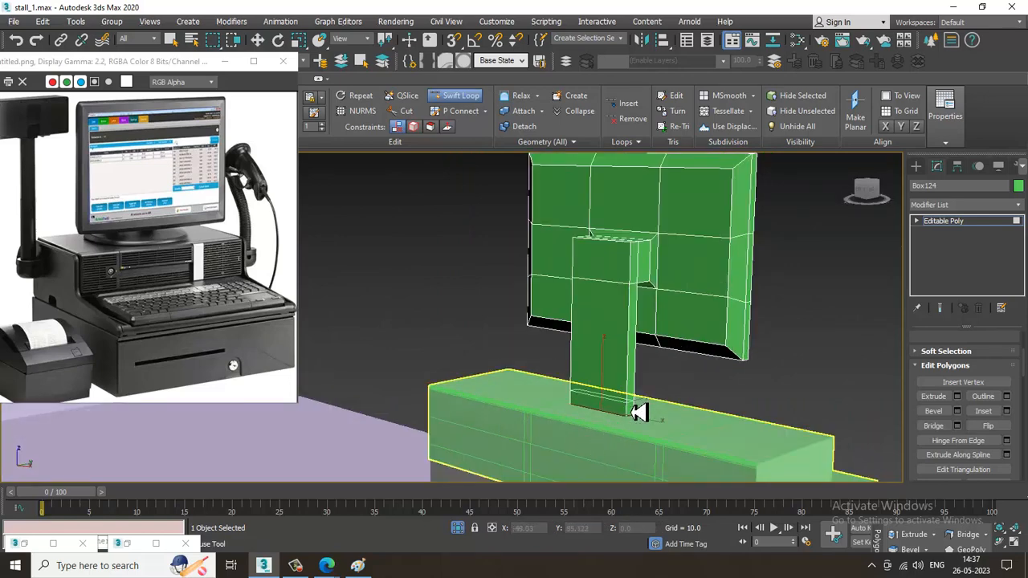
pyautogui.press('w')
pyautogui.keyDown('alt'); pyautogui.moveTo(638, 418); pyautogui.dragTo(633, 401, button='middle'); pyautogui.keyUp('alt')
# Extrude the thin ring of polygons at the neck's lower end outward along local normals to form the stand's foot
pyautogui.hotkey('alt', 'w')
pyautogui.rightClick(679, 270)
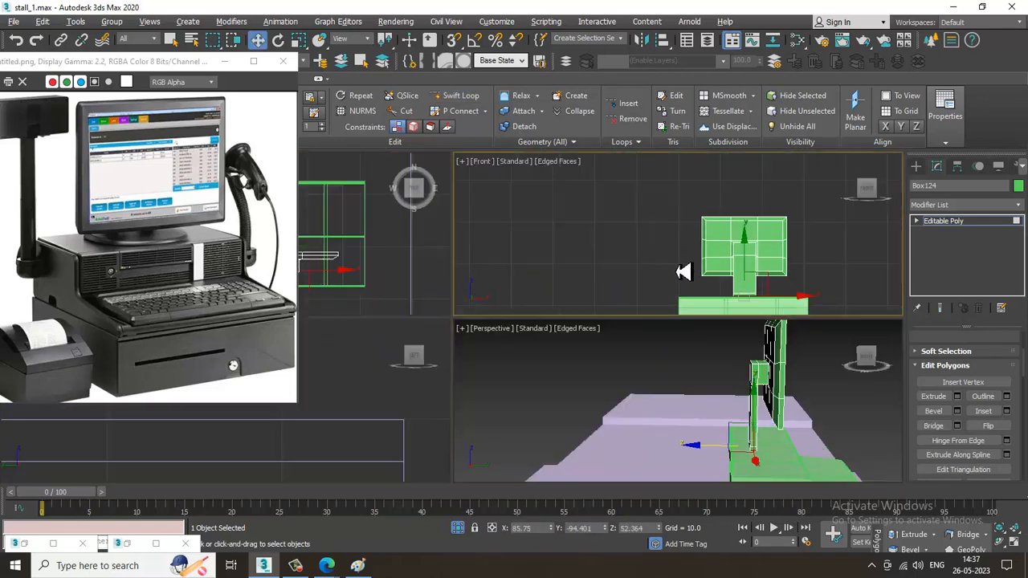
pyautogui.hotkey('alt', 'w')
pyautogui.scroll(4, 542, 302)
pyautogui.moveTo(720, 353); pyautogui.dragTo(679, 340, button='middle')
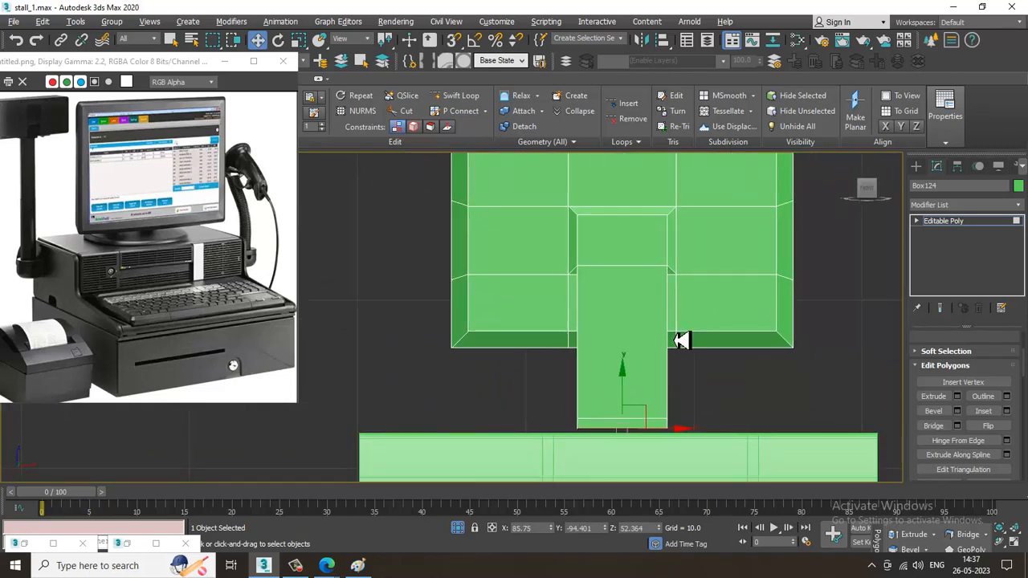
pyautogui.press('4')
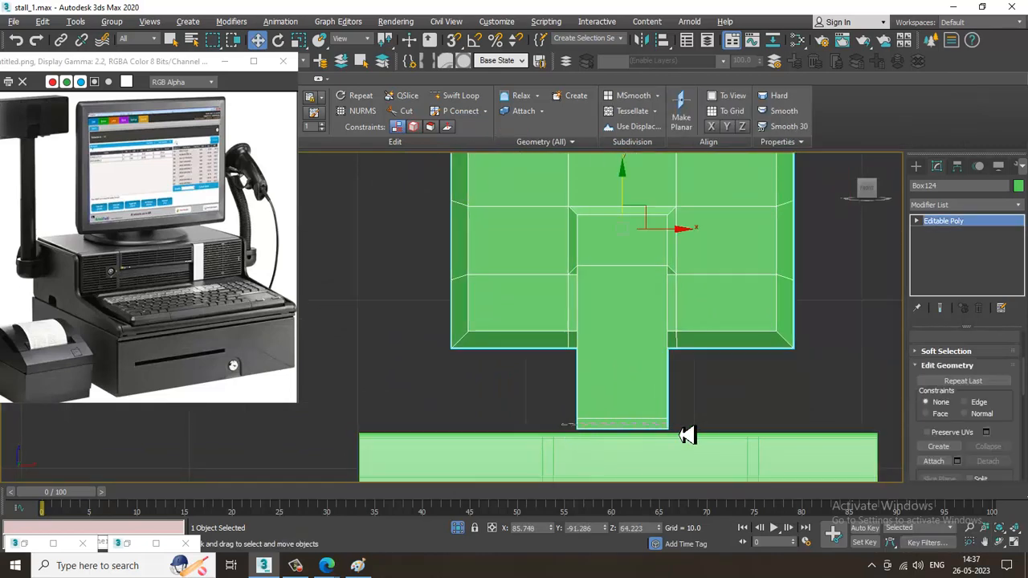
pyautogui.moveTo(696, 426); pyautogui.dragTo(695, 425)
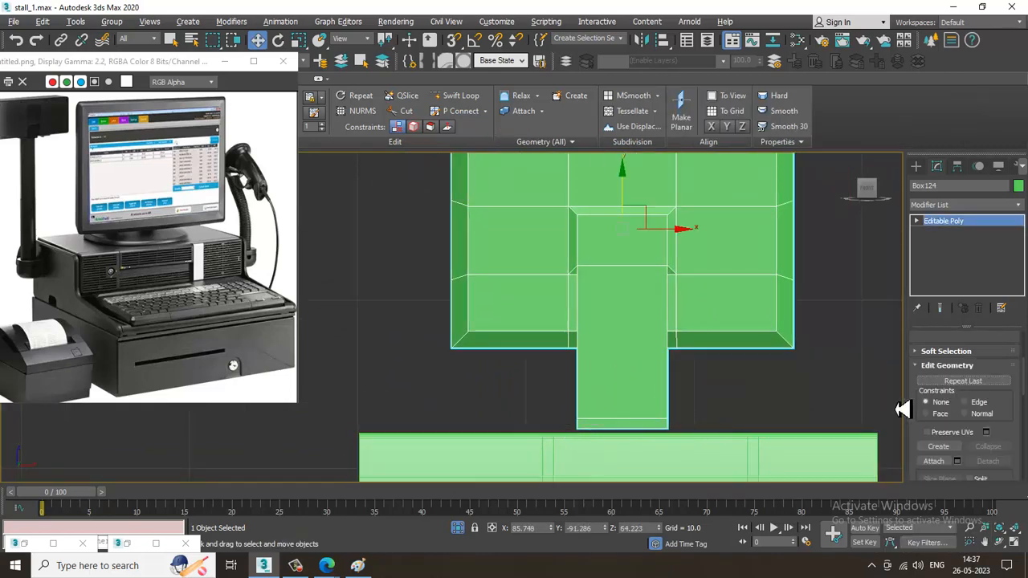
pyautogui.press('4')
pyautogui.moveTo(688, 433); pyautogui.dragTo(715, 435)
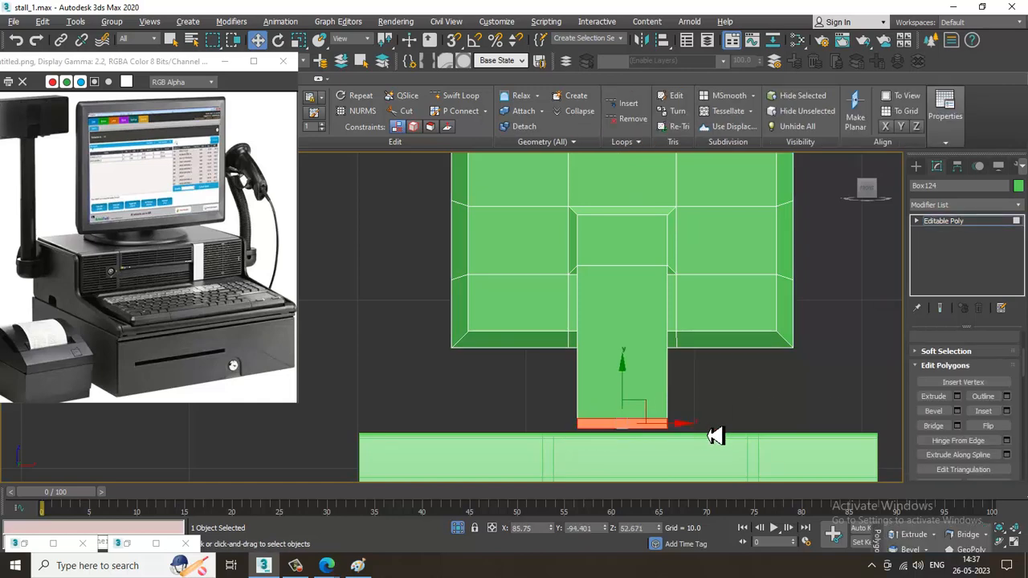
pyautogui.hotkey('alt', 'w')
pyautogui.keyDown('alt'); pyautogui.moveTo(713, 436); pyautogui.dragTo(702, 366, button='middle'); pyautogui.keyUp('alt')
pyautogui.hotkey('alt', 'w')
pyautogui.click(957, 396)
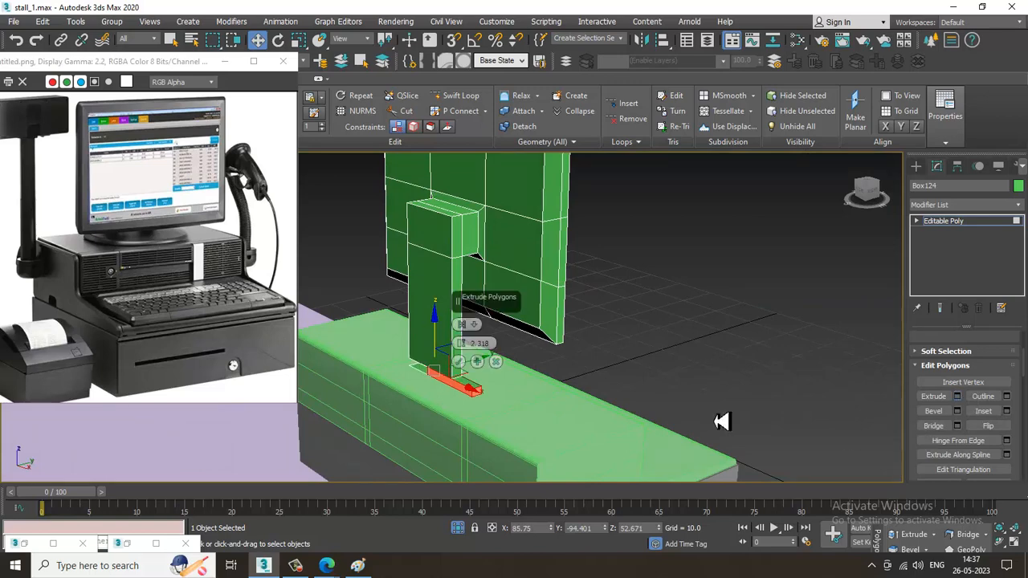
pyautogui.click(462, 324)
pyautogui.click(516, 351)
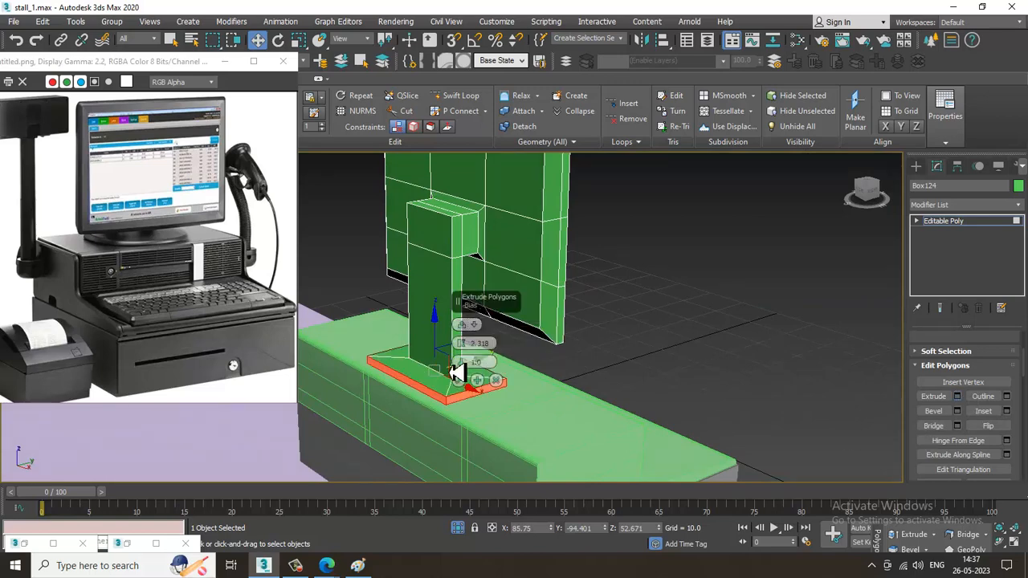
pyautogui.moveTo(468, 349); pyautogui.dragTo(468, 347)
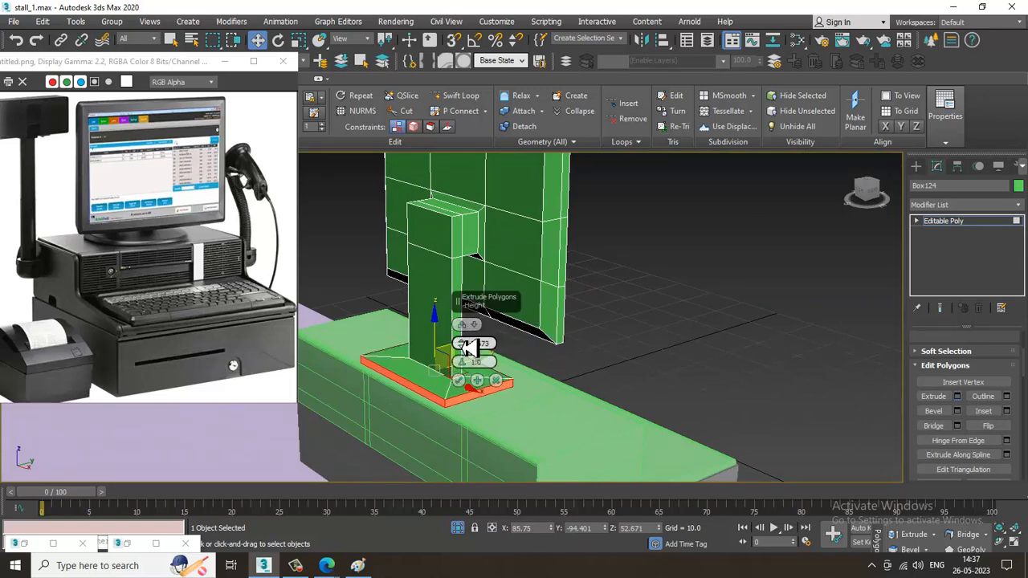
pyautogui.click(460, 380)
# Lower the vertices of the stand's foot in the front view so that it rests on the housing
pyautogui.keyDown('alt'); pyautogui.moveTo(466, 381); pyautogui.dragTo(578, 335, button='middle'); pyautogui.keyUp('alt')
pyautogui.hotkey('alt', 'w')
pyautogui.middleClick(682, 248)
pyautogui.hotkey('alt', 'w')
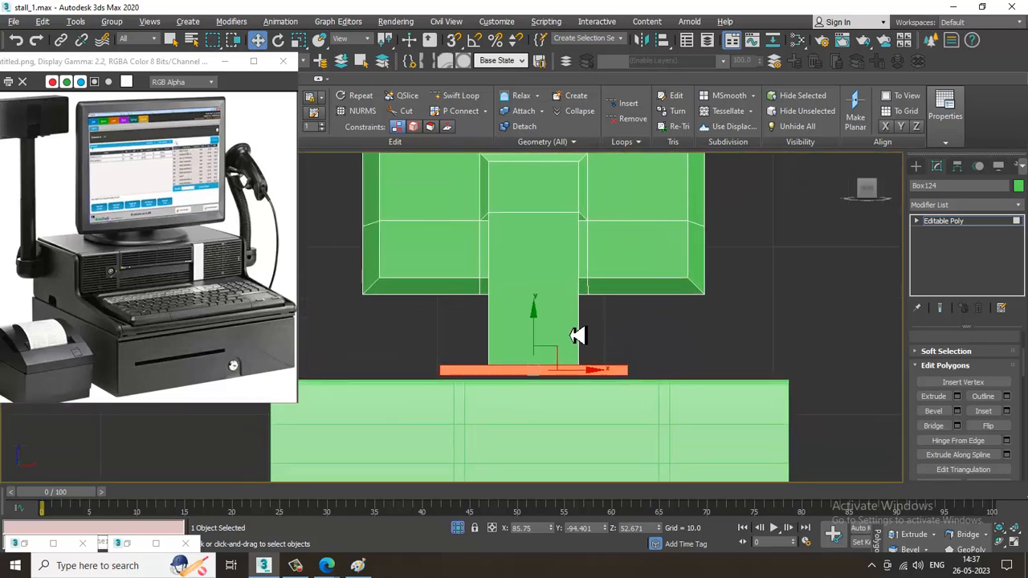
pyautogui.press('1')
pyautogui.moveTo(387, 341); pyautogui.dragTo(644, 451)
pyautogui.moveTo(543, 347); pyautogui.dragTo(555, 351)
pyautogui.hotkey('alt', 'w')
pyautogui.middleClick(765, 428)
pyautogui.hotkey('alt', 'w')
# Examine the monitor, stand and stepped housing from several angles against the full reference image
pyautogui.keyDown('alt'); pyautogui.moveTo(361, 341); pyautogui.dragTo(410, 371, button='middle'); pyautogui.keyUp('alt')
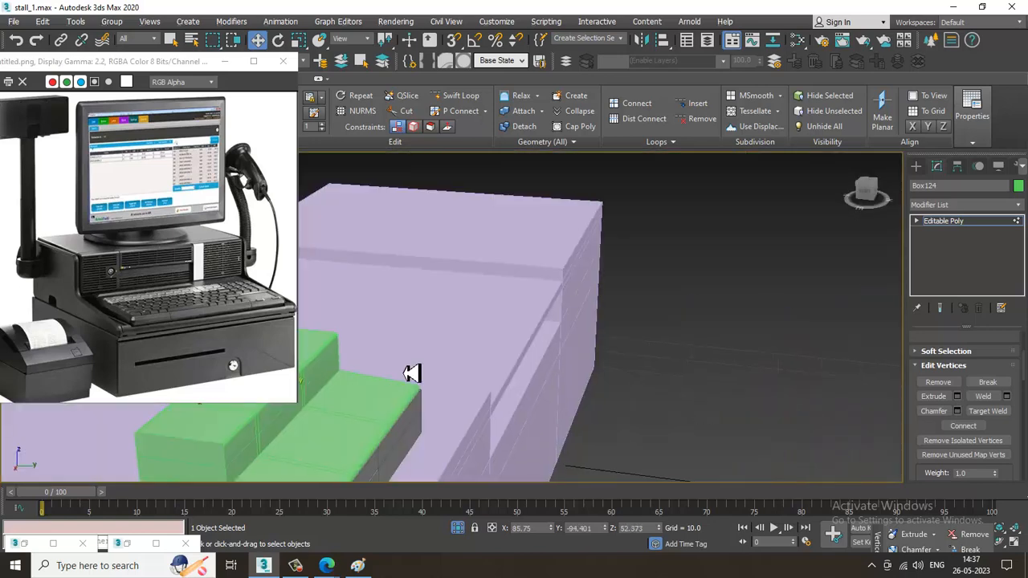
pyautogui.scroll(-3, 419, 373)
pyautogui.moveTo(495, 298); pyautogui.dragTo(634, 301, button='middle')
pyautogui.keyDown('alt'); pyautogui.moveTo(634, 302); pyautogui.dragTo(622, 305, button='middle'); pyautogui.keyUp('alt')
pyautogui.scroll(-1, 137, 207)
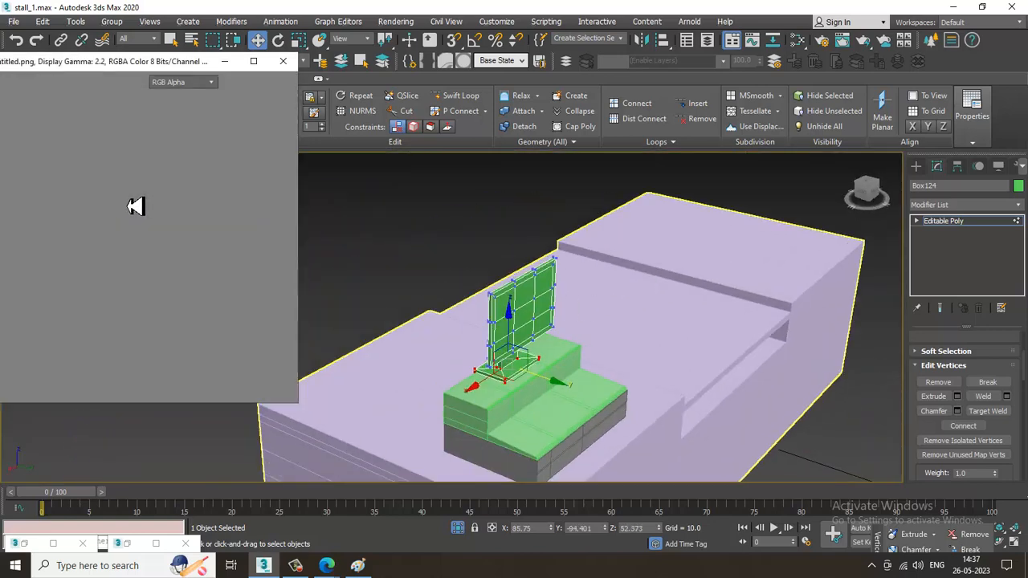
pyautogui.keyDown('alt'); pyautogui.moveTo(835, 358); pyautogui.dragTo(554, 325, button='middle'); pyautogui.keyUp('alt')
pyautogui.click(916, 166)
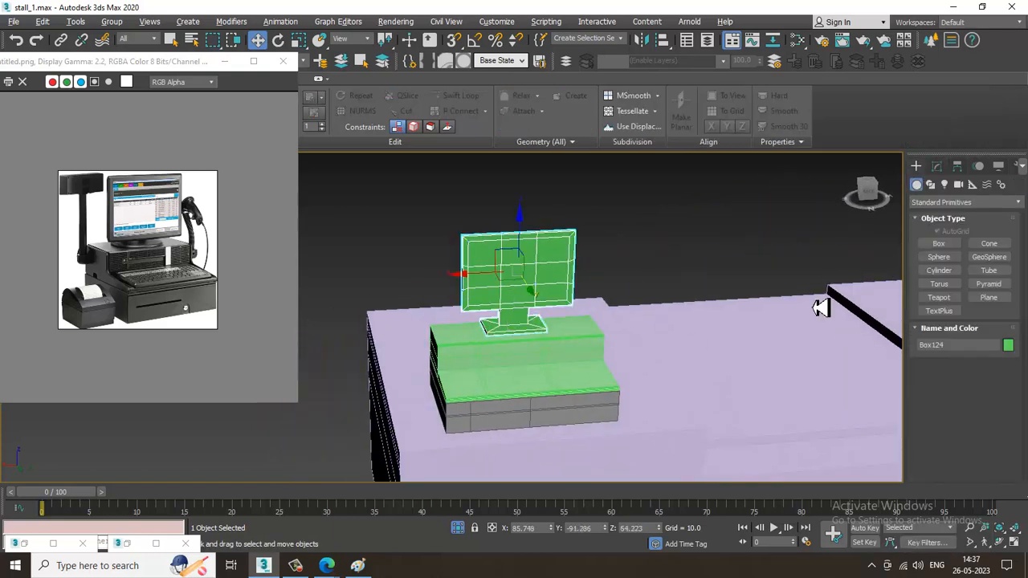
pyautogui.keyDown('alt'); pyautogui.moveTo(819, 305); pyautogui.dragTo(649, 353, button='middle'); pyautogui.keyUp('alt')
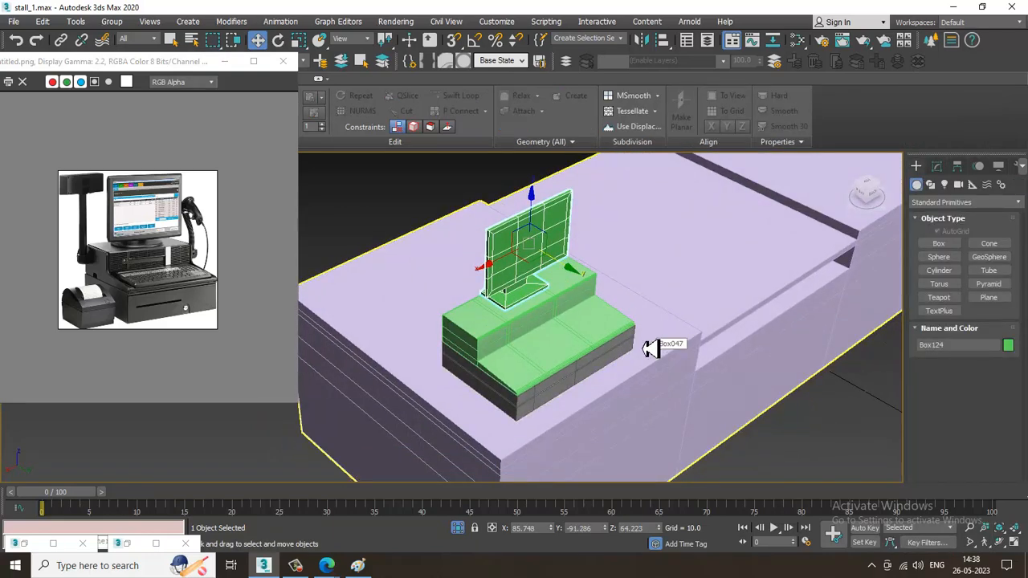
pyautogui.scroll(2, 587, 354)
pyautogui.moveTo(587, 353); pyautogui.dragTo(664, 340, button='middle')
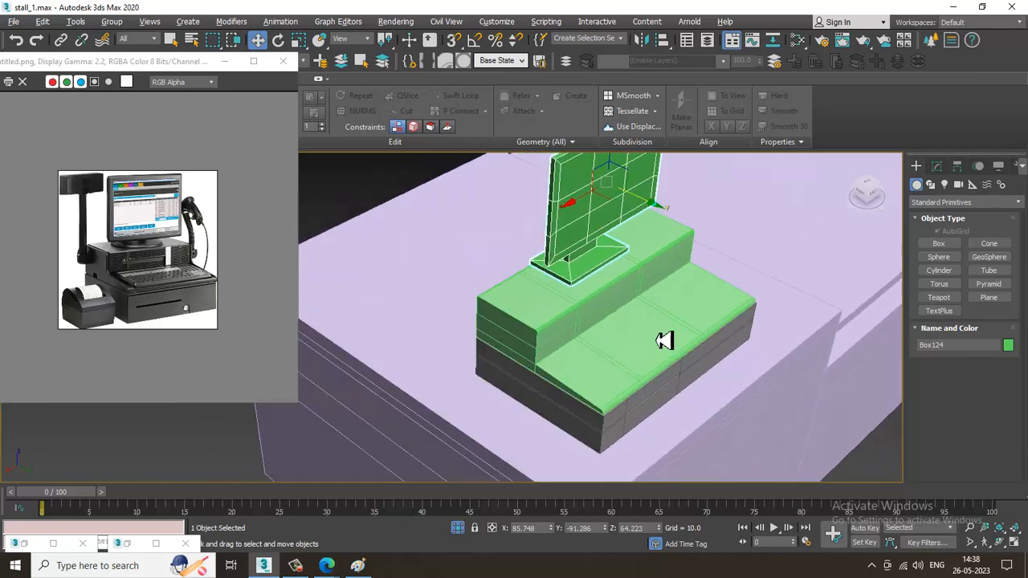
pyautogui.scroll(1, 95, 258)
pyautogui.keyDown('alt'); pyautogui.moveTo(713, 303); pyautogui.dragTo(763, 292, button='middle'); pyautogui.keyUp('alt')
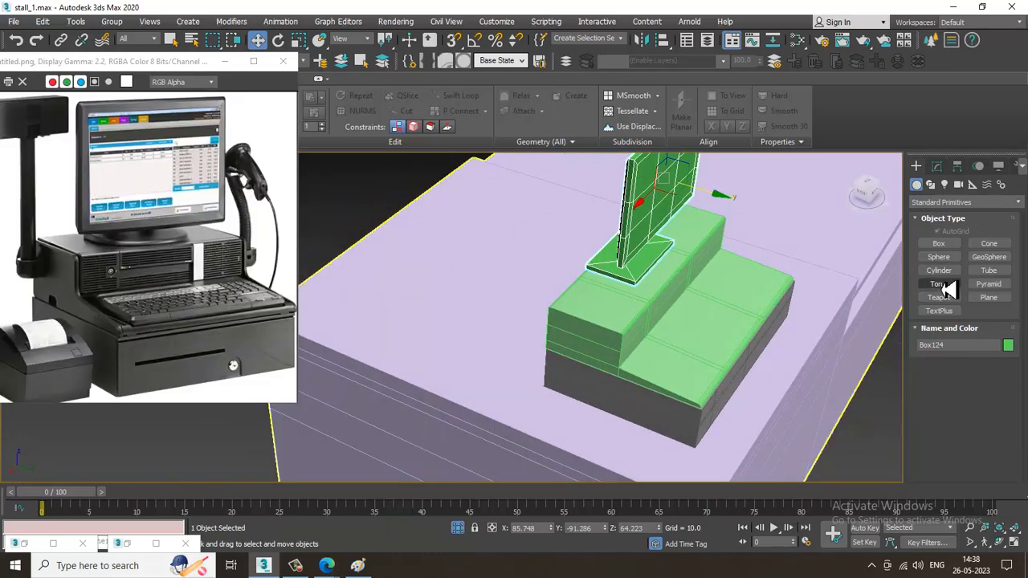
pyautogui.click(945, 273)
pyautogui.scroll(5, 687, 345)
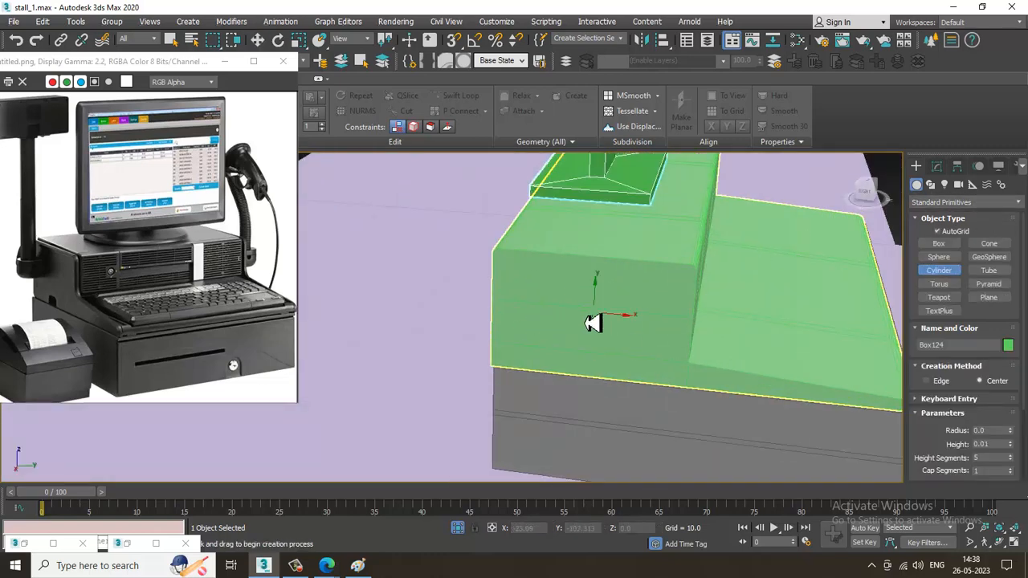
pyautogui.moveTo(553, 329); pyautogui.dragTo(560, 336)
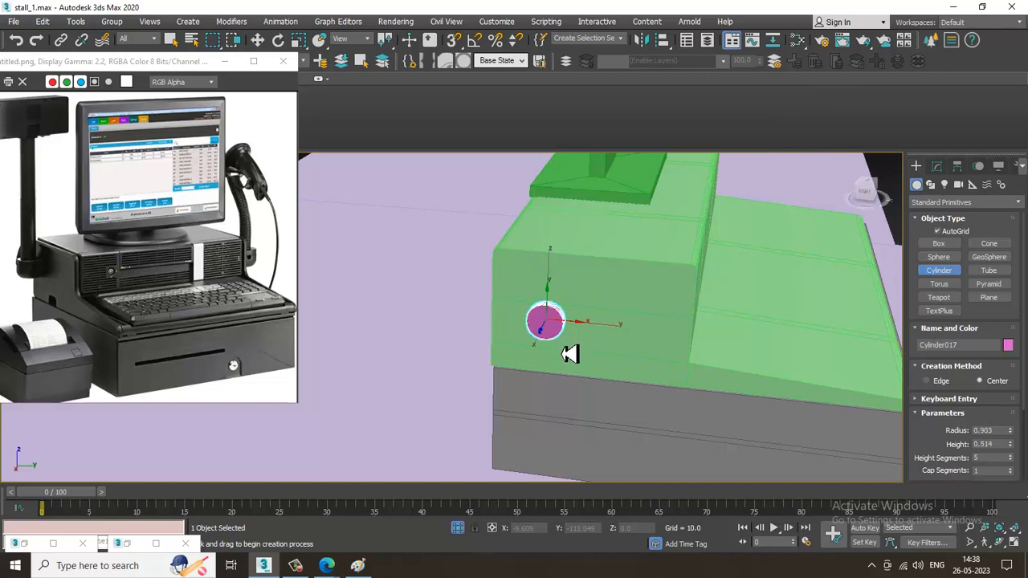
pyautogui.rightClick(562, 354)
pyautogui.rightClick(565, 341)
pyautogui.keyDown('alt'); pyautogui.moveTo(566, 340); pyautogui.dragTo(625, 321, button='middle'); pyautogui.keyUp('alt')
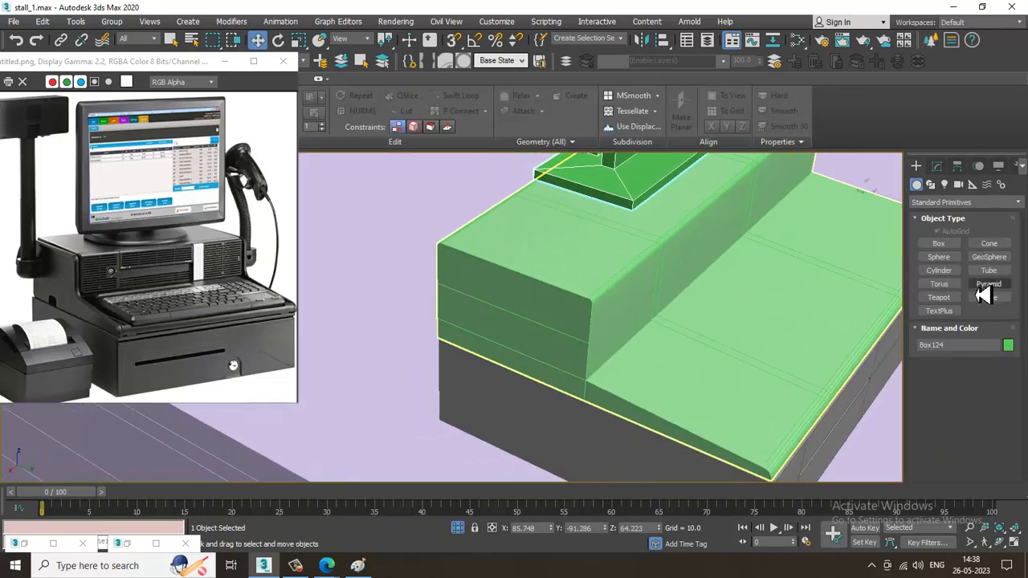
# Create a cylinder on the end face of the stepped housing with a radius of about 0.91 and height of about 0.87
pyautogui.click(941, 271)
pyautogui.moveTo(483, 323); pyautogui.dragTo(497, 331)
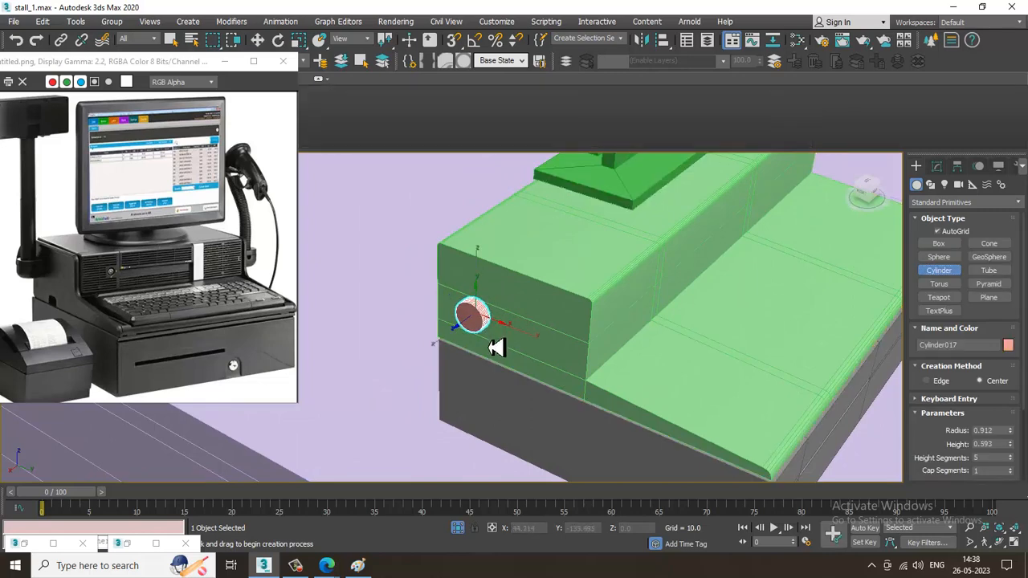
pyautogui.click(496, 354)
pyautogui.press('w')
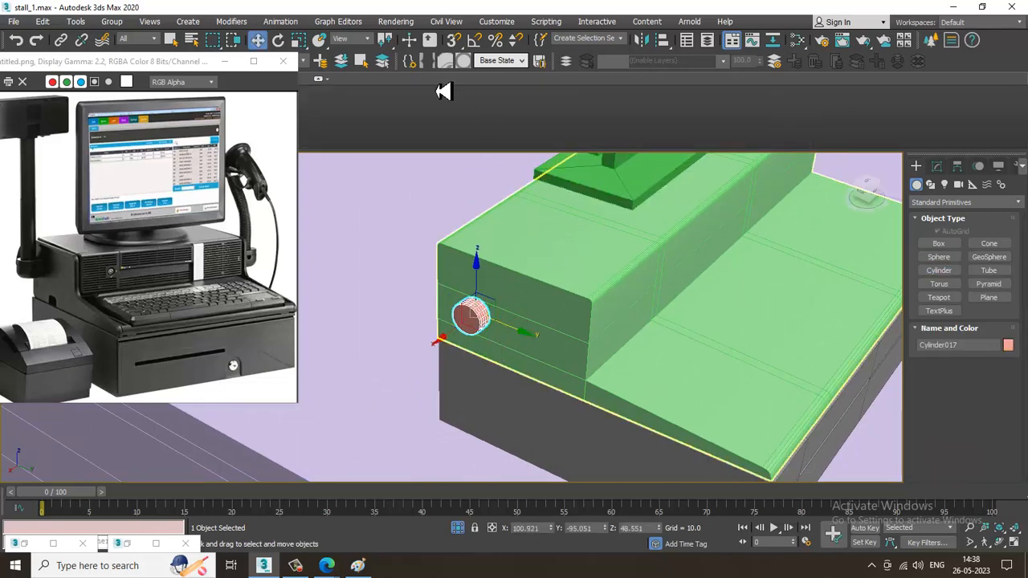
# Enable angle snapping and rotate the cylinder 90 degrees so that it stands upright
pyautogui.rightClick(474, 42)
pyautogui.click(595, 195)
pyautogui.press('e')
pyautogui.moveTo(449, 325); pyautogui.dragTo(452, 321)
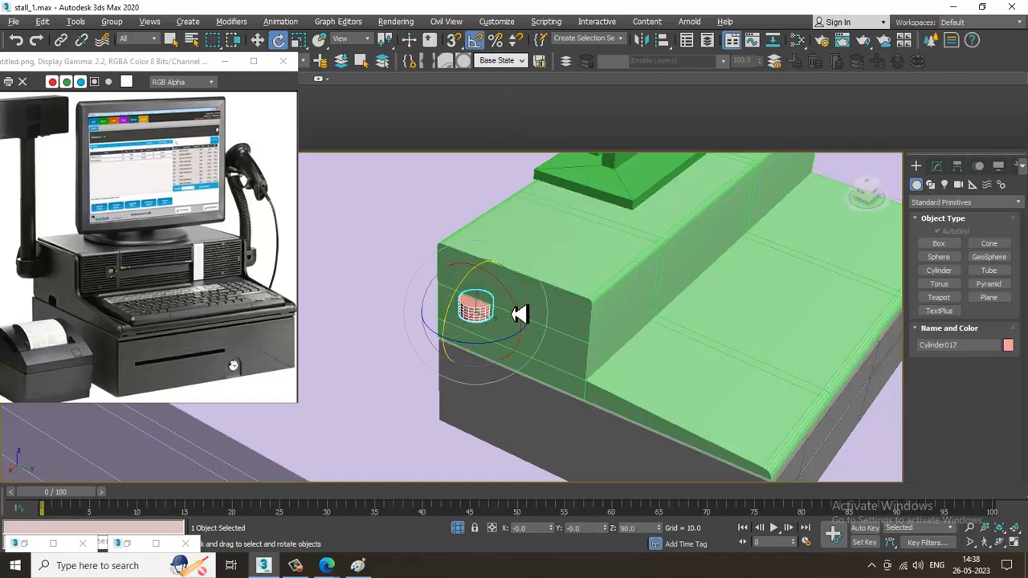
# Move the upright cylinder along X away from the housing's end face to X about 102.6
pyautogui.press('w')
pyautogui.keyDown('alt'); pyautogui.moveTo(514, 314); pyautogui.dragTo(459, 321, button='middle'); pyautogui.keyUp('alt')
pyautogui.scroll(3, 451, 341)
pyautogui.moveTo(448, 324); pyautogui.dragTo(418, 330)
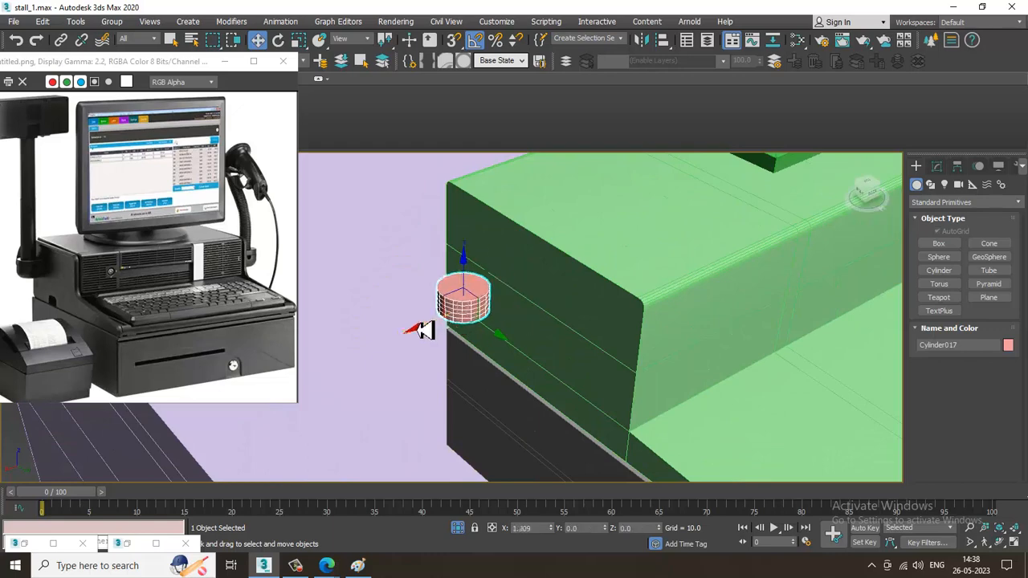
pyautogui.scroll(5, 434, 297)
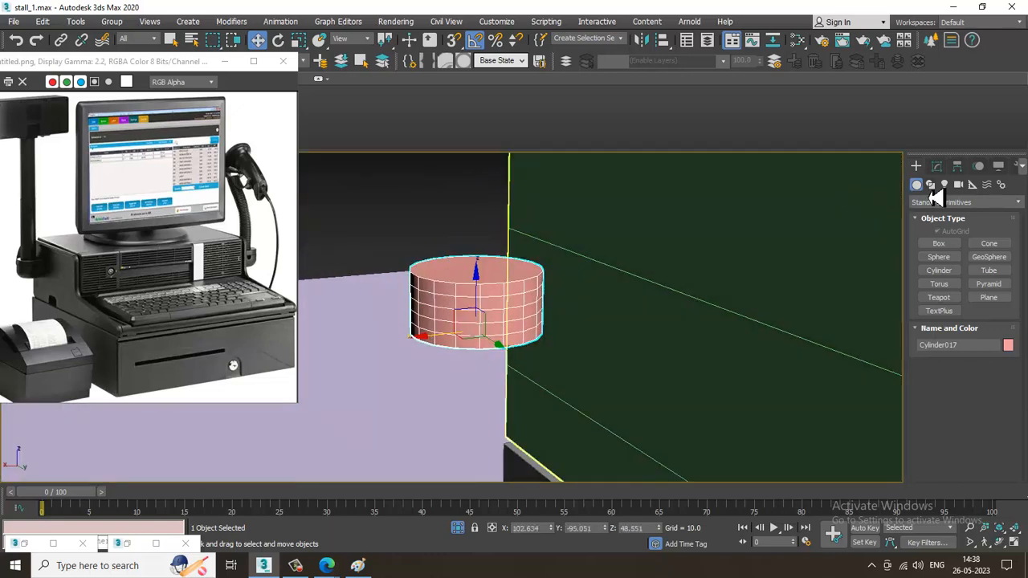
# Set the cylinder's height segments to 3 and convert it to an editable poly
pyautogui.click(936, 165)
pyautogui.click(1010, 361)
pyautogui.click(1011, 360)
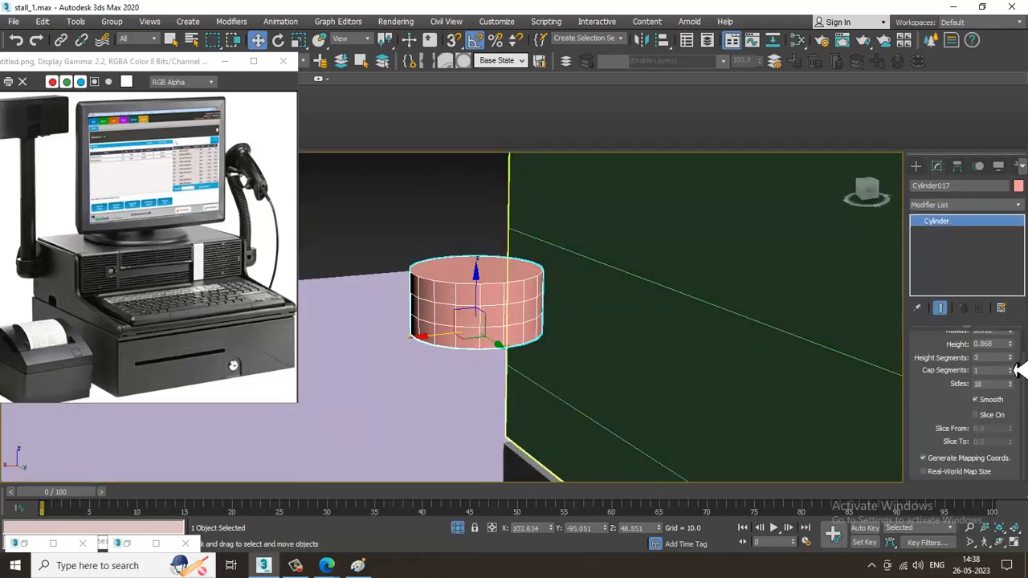
pyautogui.keyDown('alt'); pyautogui.moveTo(589, 363); pyautogui.dragTo(562, 295, button='middle'); pyautogui.keyUp('alt')
pyautogui.rightClick(562, 294)
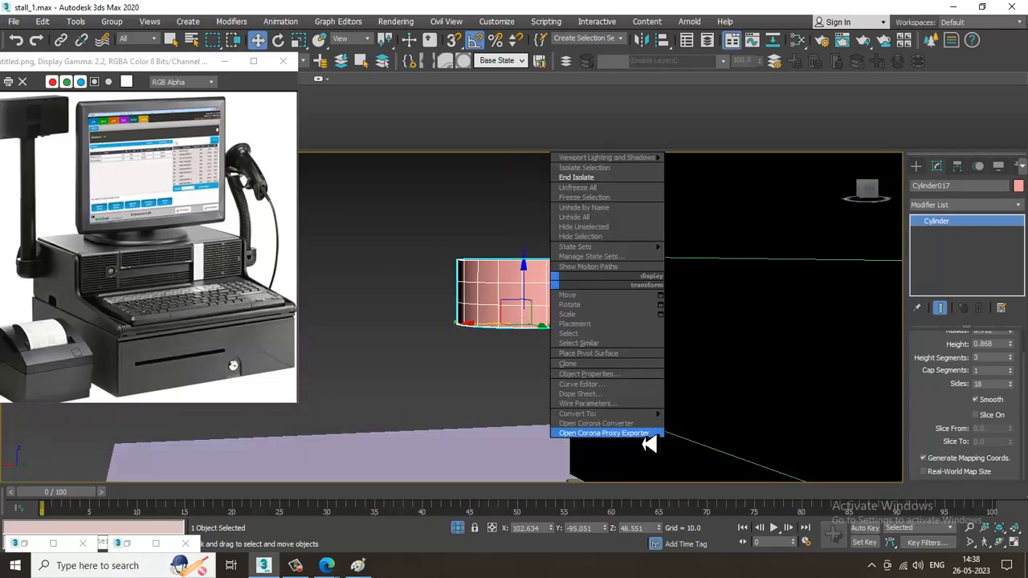
pyautogui.moveTo(610, 414)
pyautogui.click(709, 425)
# Examine the cylinder's segments close up in the front view
pyautogui.hotkey('alt', 'w')
pyautogui.middleClick(693, 181)
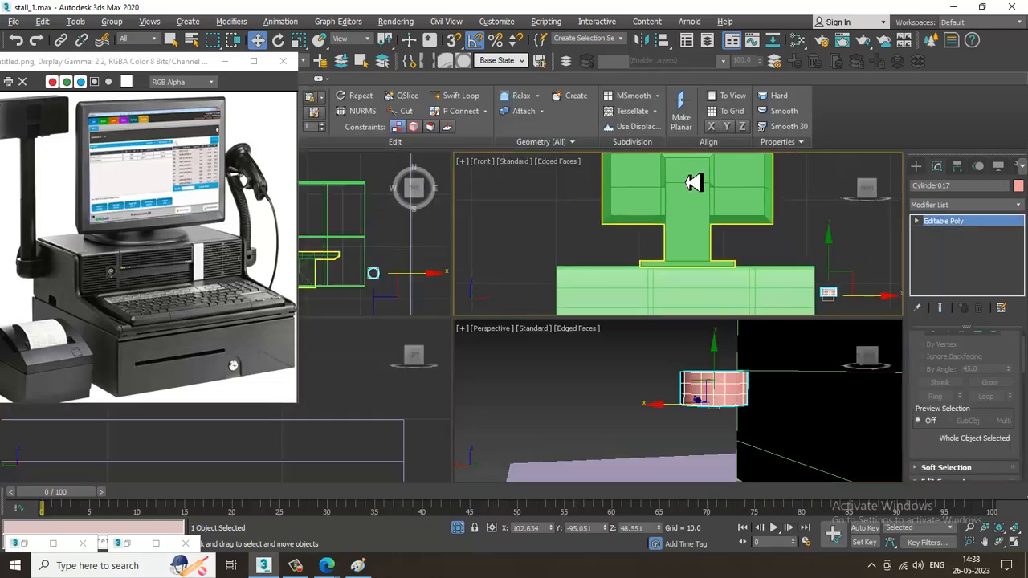
pyautogui.hotkey('alt', 'w')
pyautogui.press('z')
pyautogui.scroll(-4, 650, 297)
pyautogui.scroll(2, 664, 316)
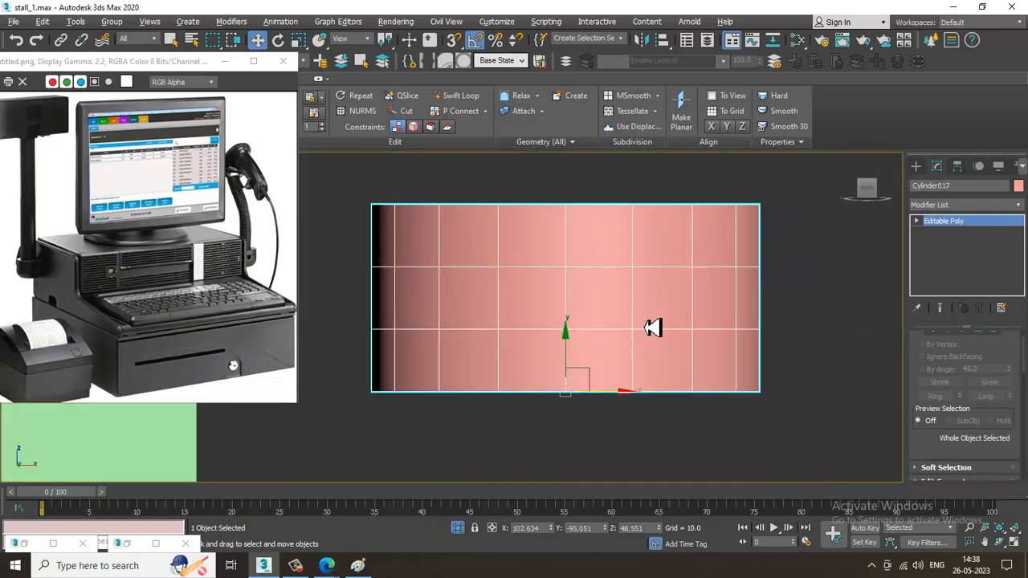
pyautogui.scroll(1, 737, 311)
pyautogui.hotkey('alt', 'w')
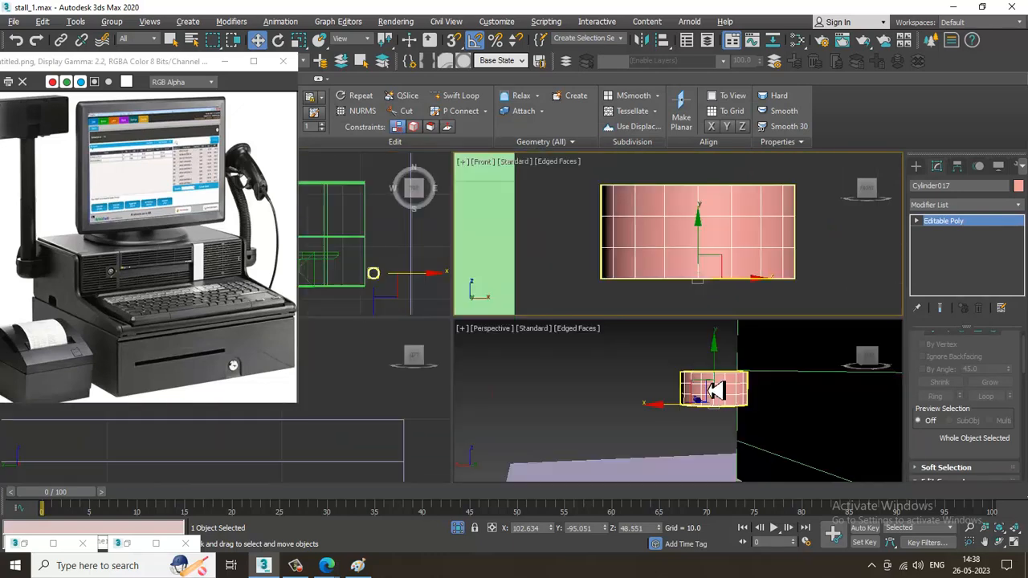
# Extrude nine polygons from three adjacent columns on the cylinder's side outward by 0.664 to form a short arm
pyautogui.scroll(5, 698, 389)
pyautogui.hotkey('alt', 'w')
pyautogui.keyDown('alt'); pyautogui.moveTo(710, 334); pyautogui.dragTo(651, 371, button='middle'); pyautogui.keyUp('alt')
pyautogui.scroll(-5, 666, 347)
pyautogui.moveTo(651, 371); pyautogui.dragTo(576, 299, button='middle')
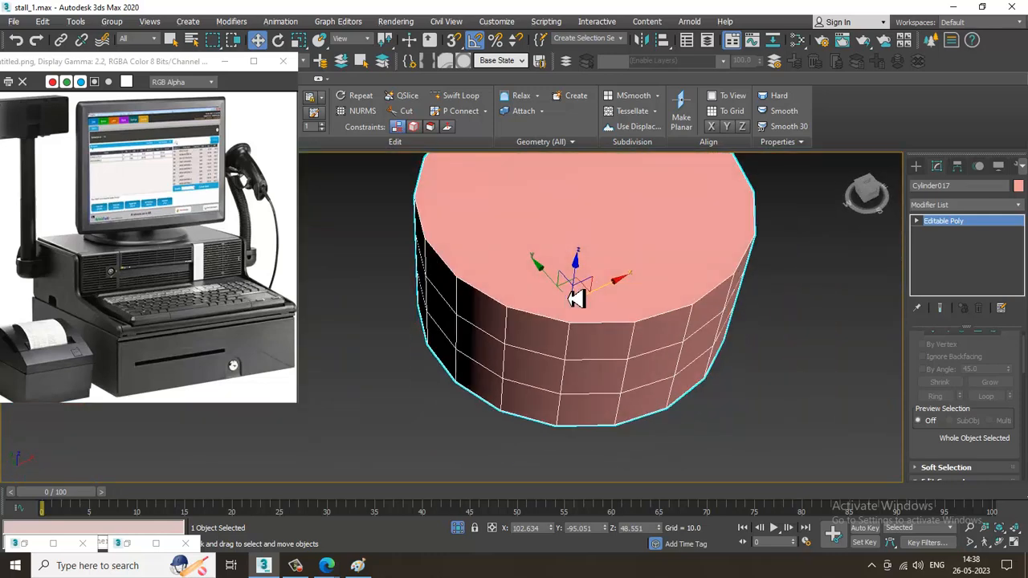
pyautogui.press('4')
pyautogui.click(596, 351)
pyautogui.keyDown('ctrl'); pyautogui.click(598, 382); pyautogui.keyUp('ctrl')
pyautogui.keyDown('ctrl'); pyautogui.click(588, 419); pyautogui.keyUp('ctrl')
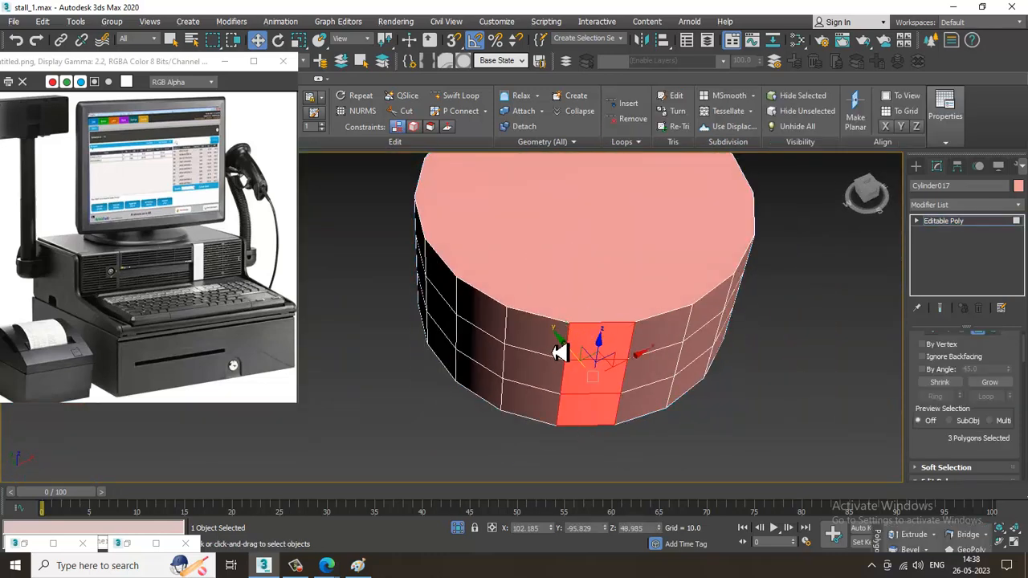
pyautogui.keyDown('ctrl'); pyautogui.click(656, 345); pyautogui.keyUp('ctrl')
pyautogui.keyDown('ctrl'); pyautogui.click(653, 375); pyautogui.keyUp('ctrl')
pyautogui.keyDown('ctrl'); pyautogui.click(643, 405); pyautogui.keyUp('ctrl')
pyautogui.keyDown('ctrl'); pyautogui.click(539, 334); pyautogui.keyUp('ctrl')
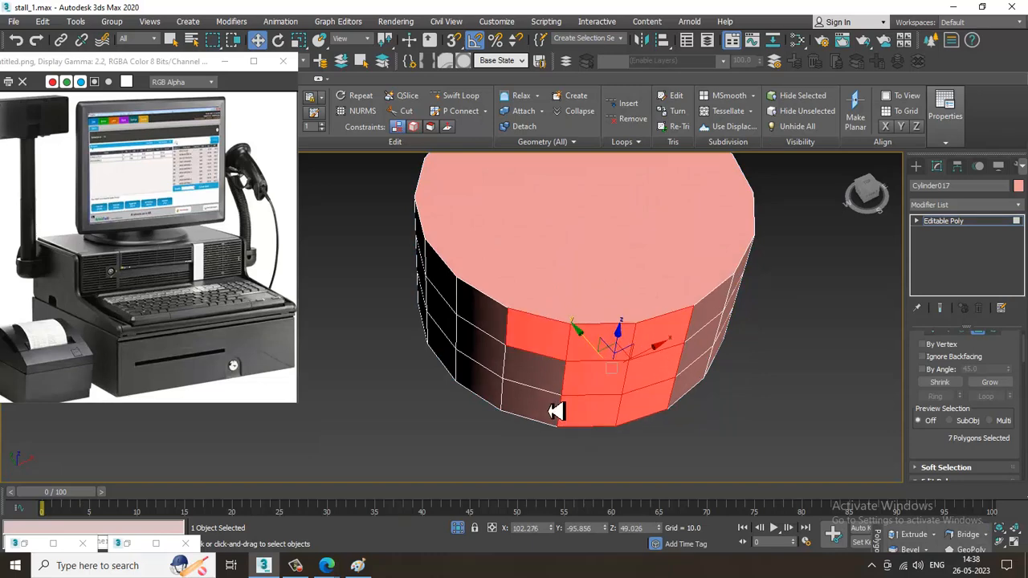
pyautogui.keyDown('ctrl'); pyautogui.click(554, 377); pyautogui.keyUp('ctrl')
pyautogui.keyDown('ctrl'); pyautogui.click(551, 406); pyautogui.keyUp('ctrl')
pyautogui.scroll(-3, 626, 394)
pyautogui.keyDown('alt'); pyautogui.moveTo(647, 408); pyautogui.dragTo(977, 438, button='middle'); pyautogui.keyUp('alt')
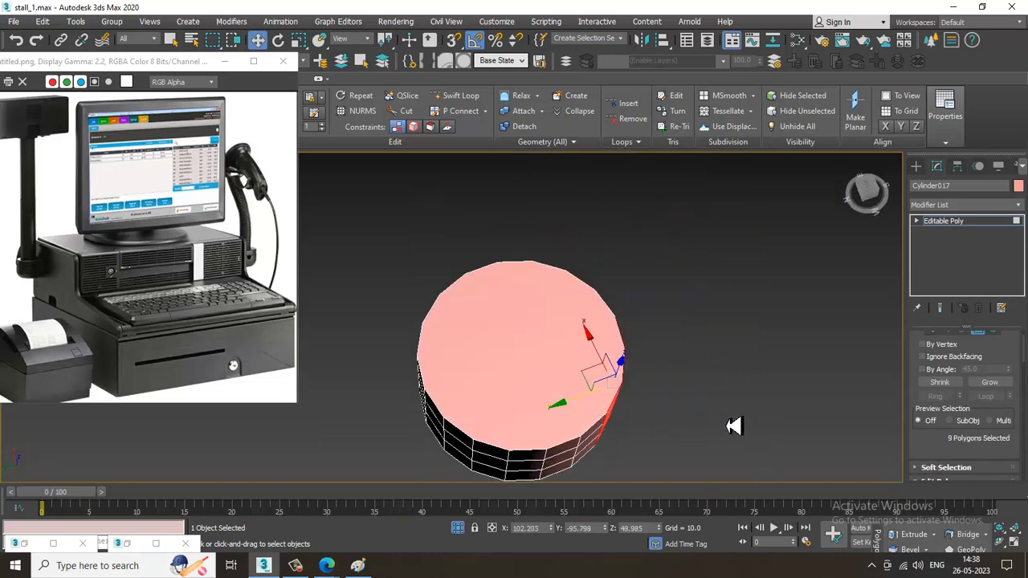
pyautogui.scroll(-3, 956, 418)
pyautogui.click(957, 412)
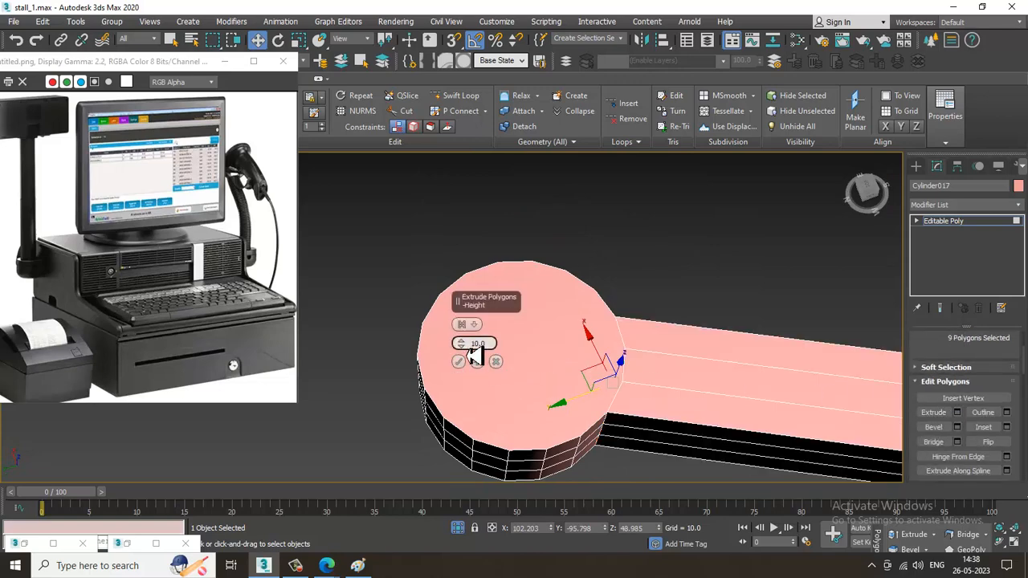
pyautogui.moveTo(474, 358); pyautogui.dragTo(508, 407)
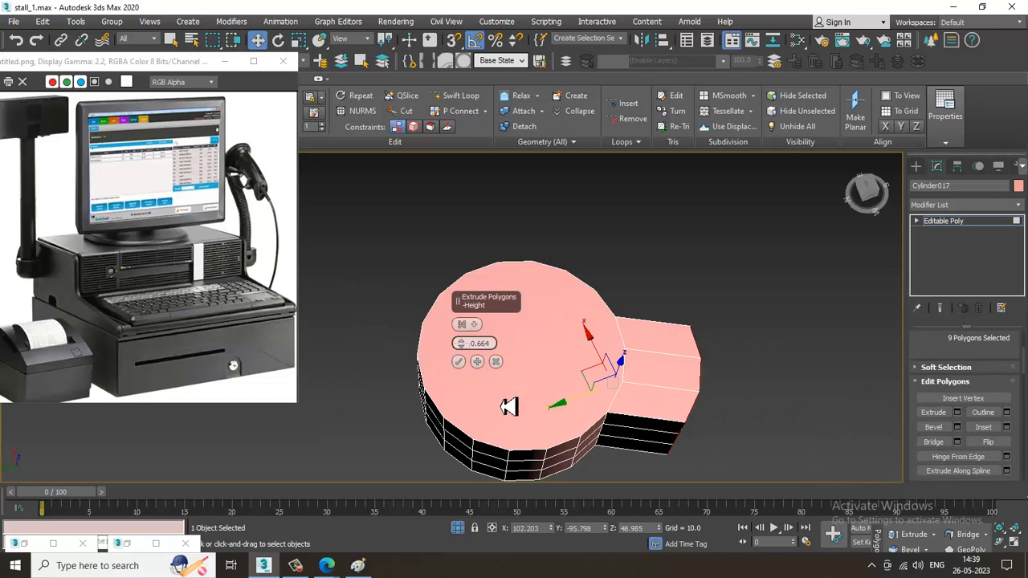
pyautogui.click(459, 362)
# Flatten the arm's end polygons by scaling them along the local Z axis to about 81 percent
pyautogui.press('r')
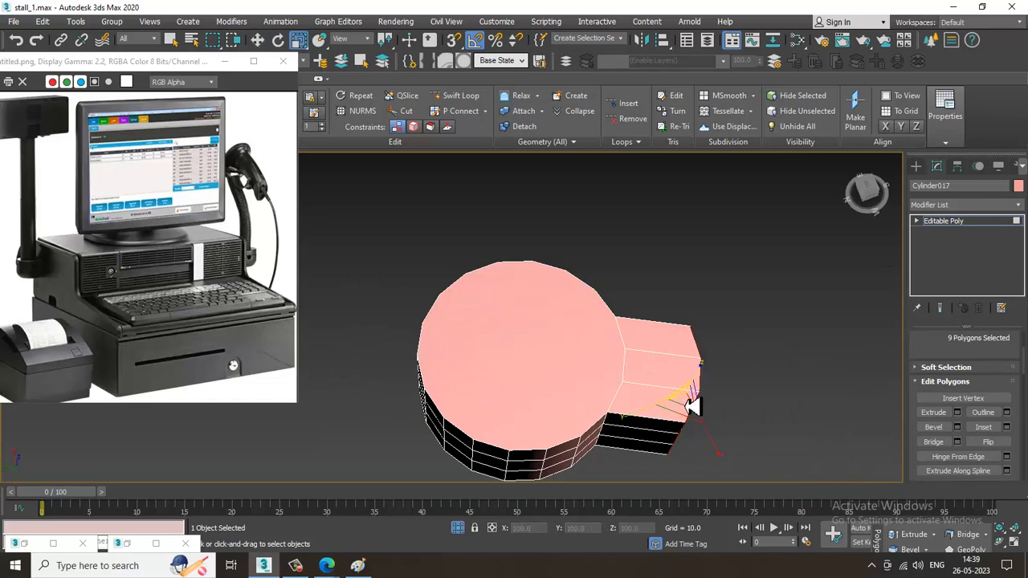
pyautogui.click(361, 39)
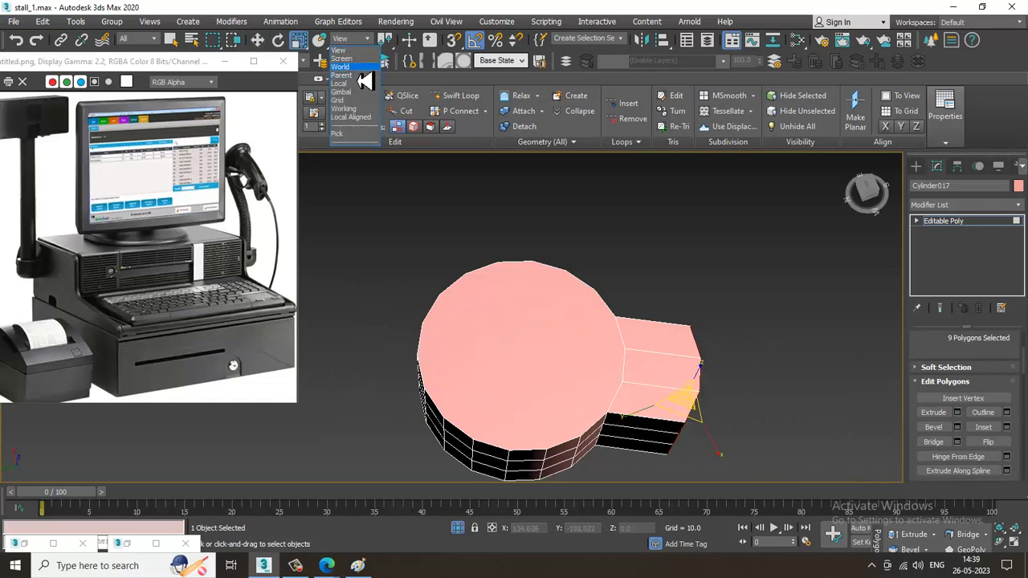
pyautogui.click(360, 84)
pyautogui.moveTo(750, 399); pyautogui.dragTo(583, 393)
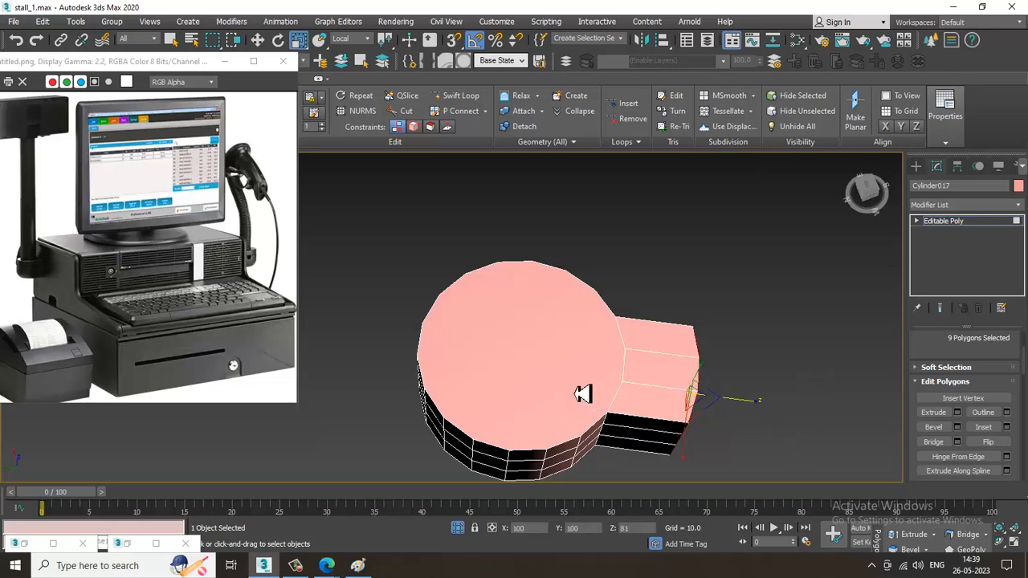
# End isolation to bring back the rest of the stall scene
pyautogui.press('w')
pyautogui.rightClick(821, 297)
pyautogui.click(798, 188)
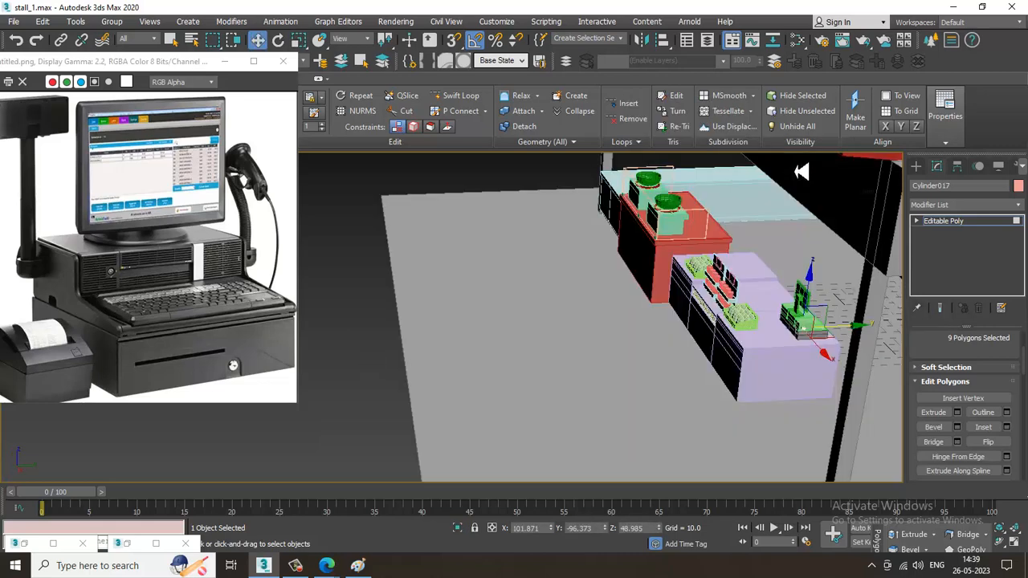
# Rotate the whole bracket about the vertical axis and move it along X so its arm meets the housing's end face
pyautogui.press('z')
pyautogui.keyDown('alt'); pyautogui.moveTo(802, 328); pyautogui.dragTo(826, 382, button='middle'); pyautogui.keyUp('alt')
pyautogui.scroll(-6, 718, 334)
pyautogui.press('e')
pyautogui.click(963, 224)
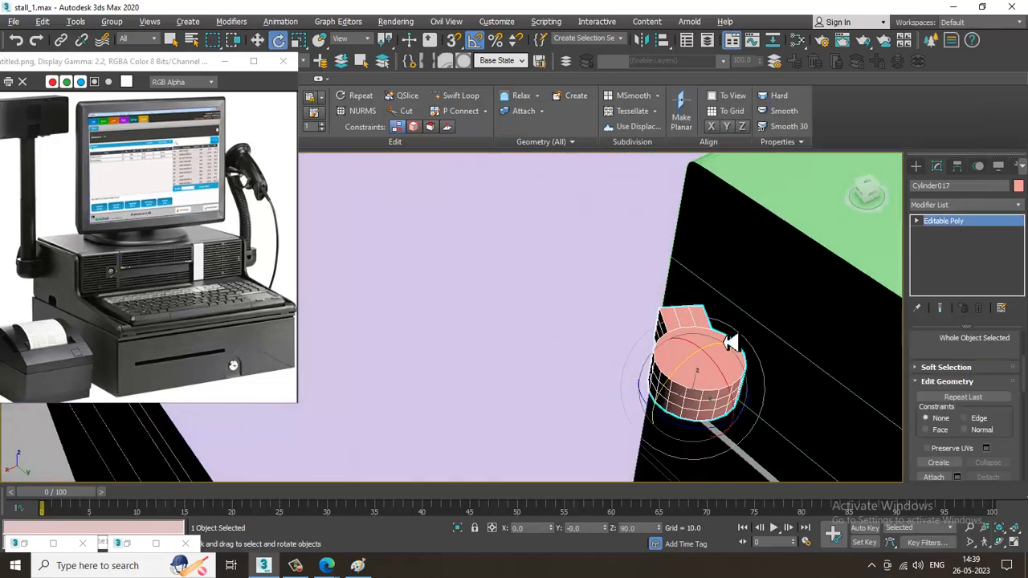
pyautogui.keyDown('alt'); pyautogui.moveTo(730, 339); pyautogui.dragTo(753, 371, button='middle'); pyautogui.keyUp('alt')
pyautogui.moveTo(714, 439); pyautogui.dragTo(777, 411)
pyautogui.moveTo(778, 411)
pyautogui.keyDown('alt'); pyautogui.mouseDown(button='middle')
pyautogui.moveTo(741, 339)
pyautogui.moveTo(760, 417)
pyautogui.mouseUp(button='middle'); pyautogui.keyUp('alt')
pyautogui.press('w')
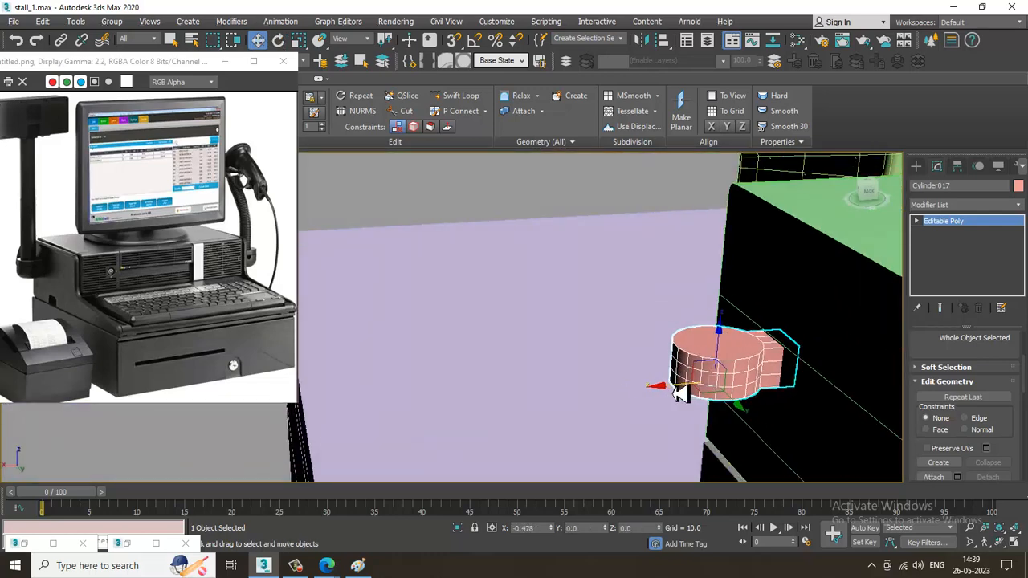
pyautogui.keyDown('alt'); pyautogui.moveTo(679, 387); pyautogui.dragTo(780, 392, button='middle'); pyautogui.keyUp('alt')
# Inset the bracket's circular upper face by 0.291 and extrude it by 0.664
pyautogui.press('4')
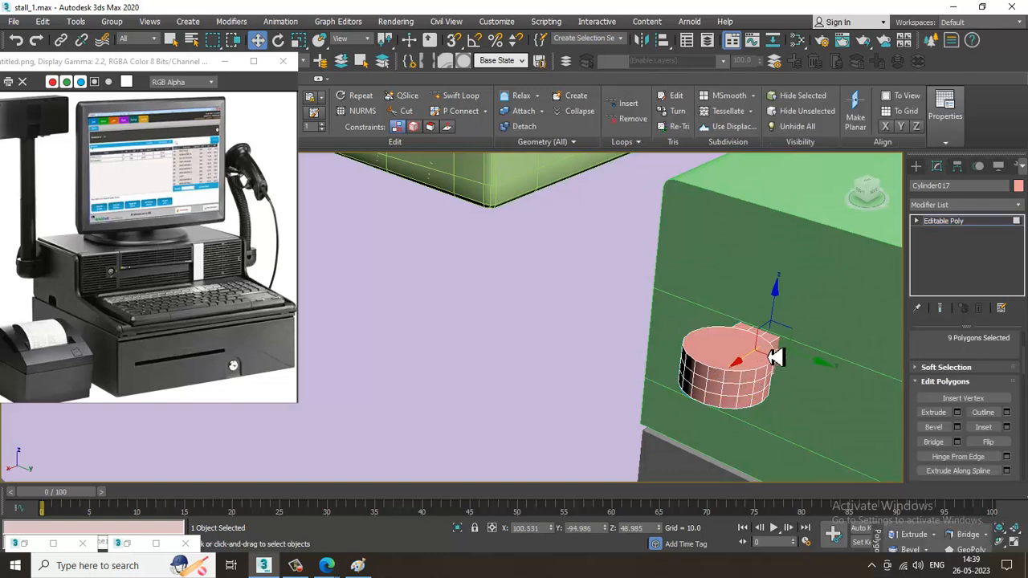
pyautogui.click(738, 366)
pyautogui.click(1007, 427)
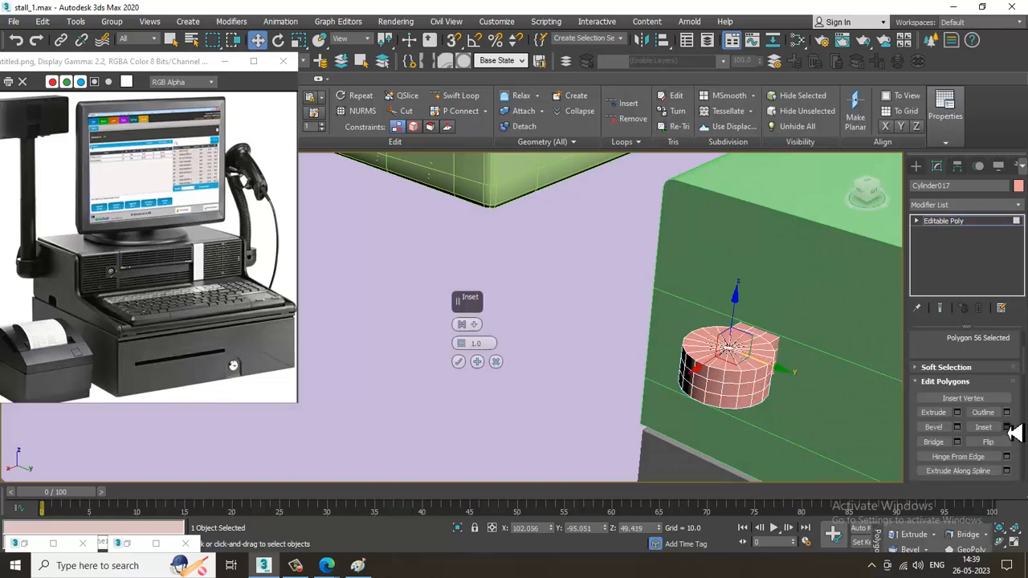
pyautogui.moveTo(469, 345); pyautogui.dragTo(483, 353)
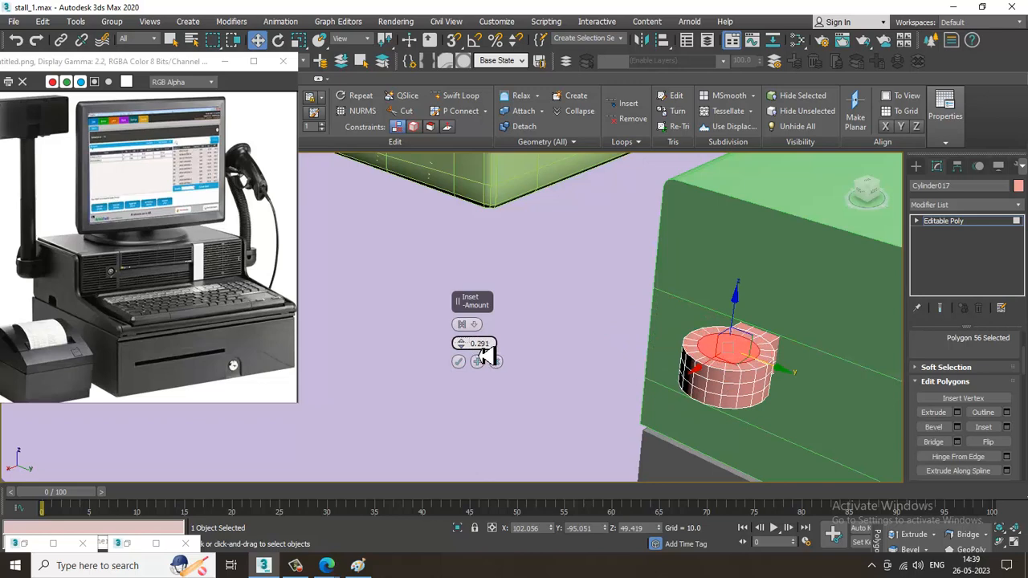
pyautogui.click(458, 361)
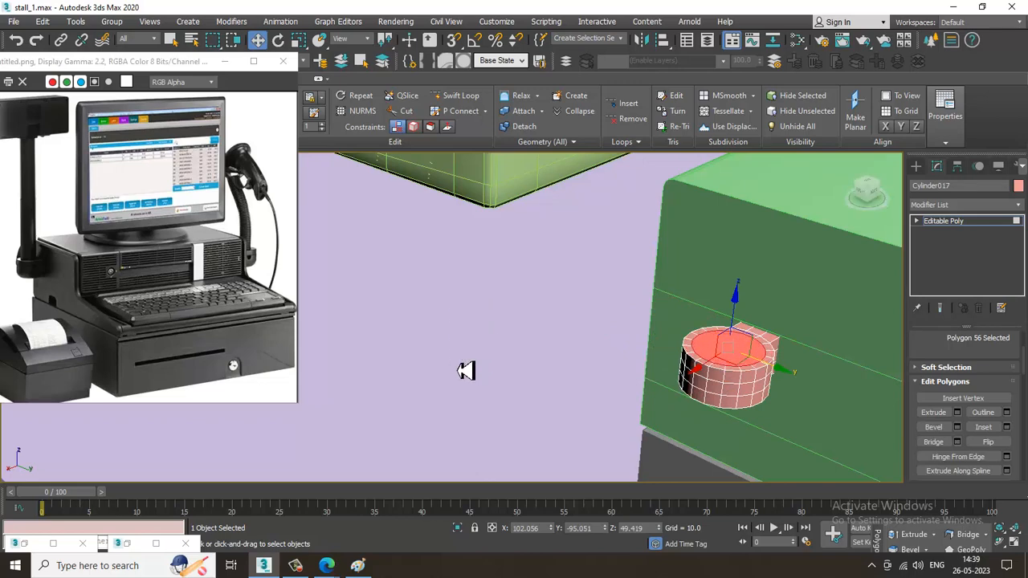
pyautogui.click(957, 414)
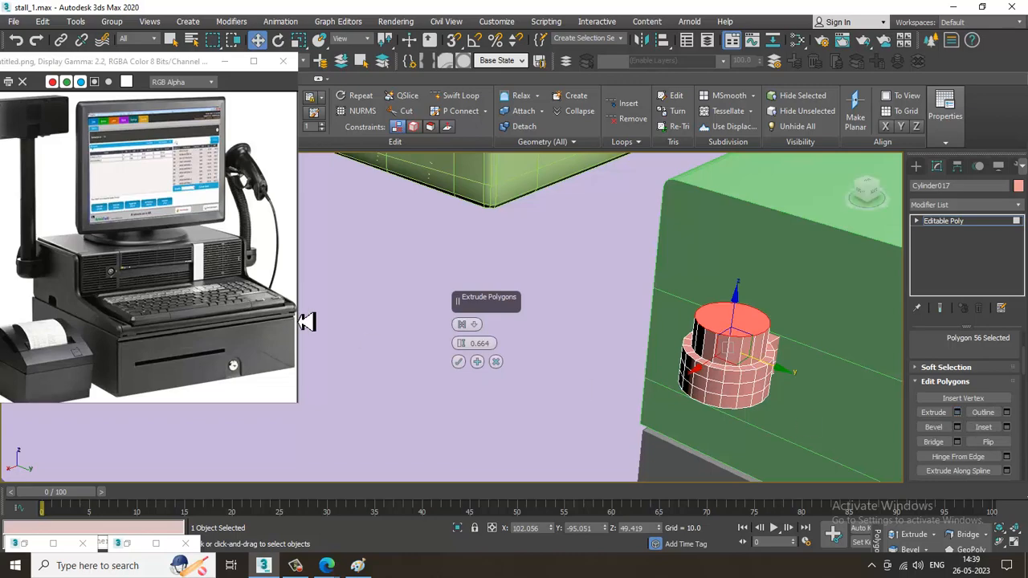
pyautogui.click(458, 363)
# Raise the extruded circular face to Z about 67.4 to form a tall pole beside the monitor
pyautogui.scroll(-4, 708, 341)
pyautogui.moveTo(705, 355); pyautogui.dragTo(705, 366, button='middle')
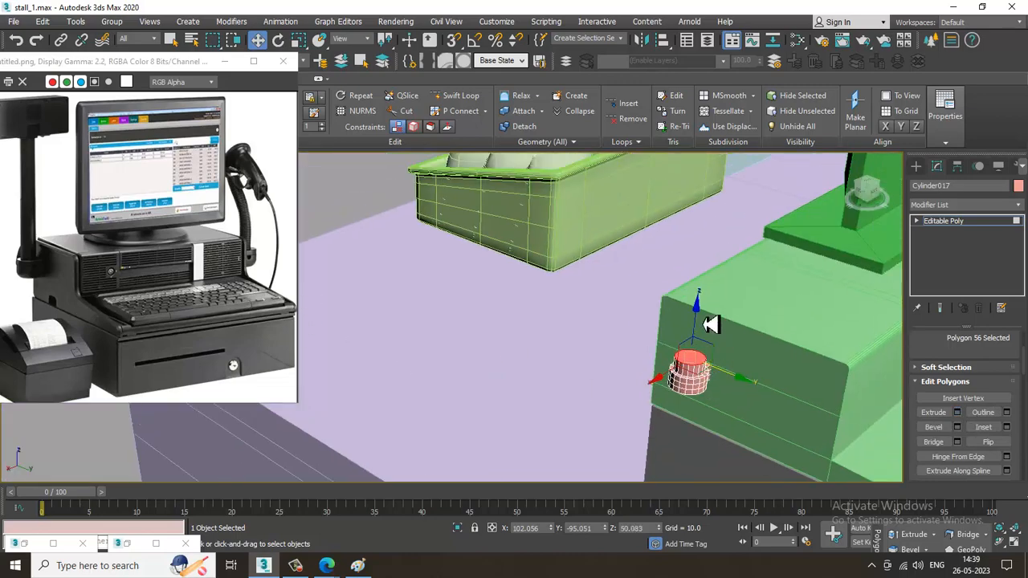
pyautogui.moveTo(702, 321); pyautogui.dragTo(737, 80)
pyautogui.keyDown('alt'); pyautogui.moveTo(737, 81); pyautogui.dragTo(731, 270, button='middle'); pyautogui.keyUp('alt')
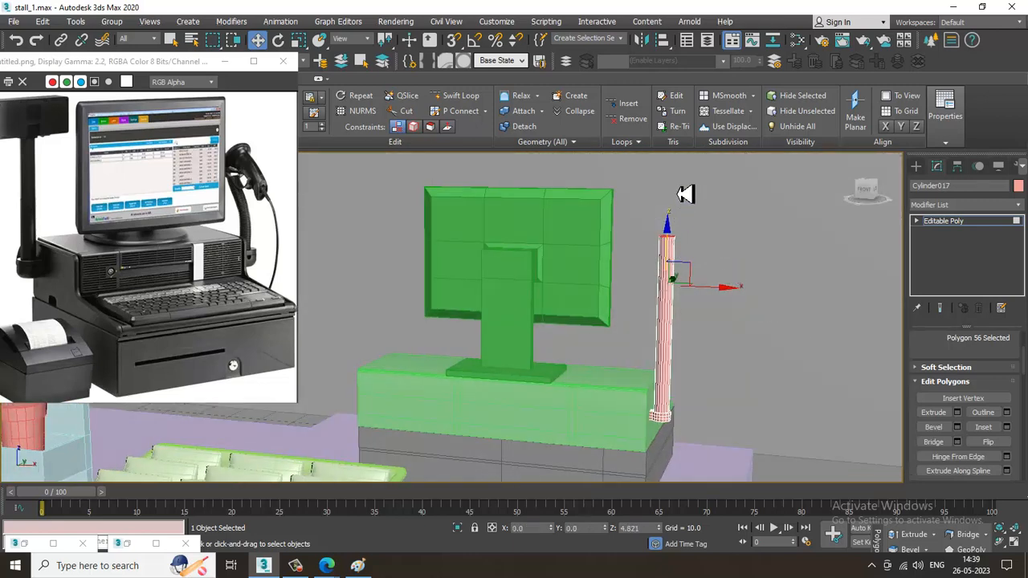
pyautogui.moveTo(682, 193); pyautogui.dragTo(686, 197)
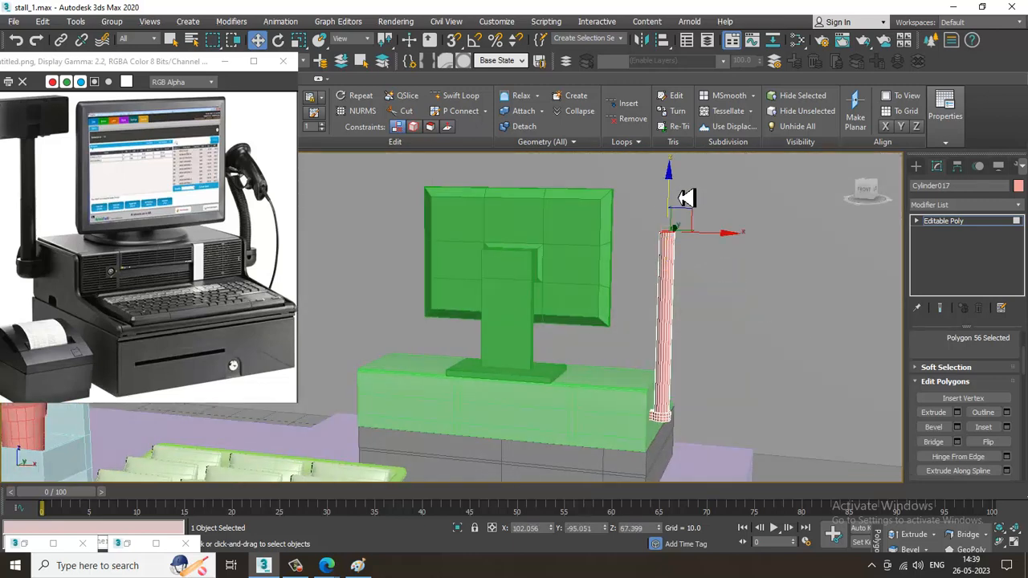
# Create a box with AutoGrid above the display pole, about 11.2 long, 20.5 wide and 2.6 high
pyautogui.click(916, 166)
pyautogui.click(938, 243)
pyautogui.scroll(5, 658, 253)
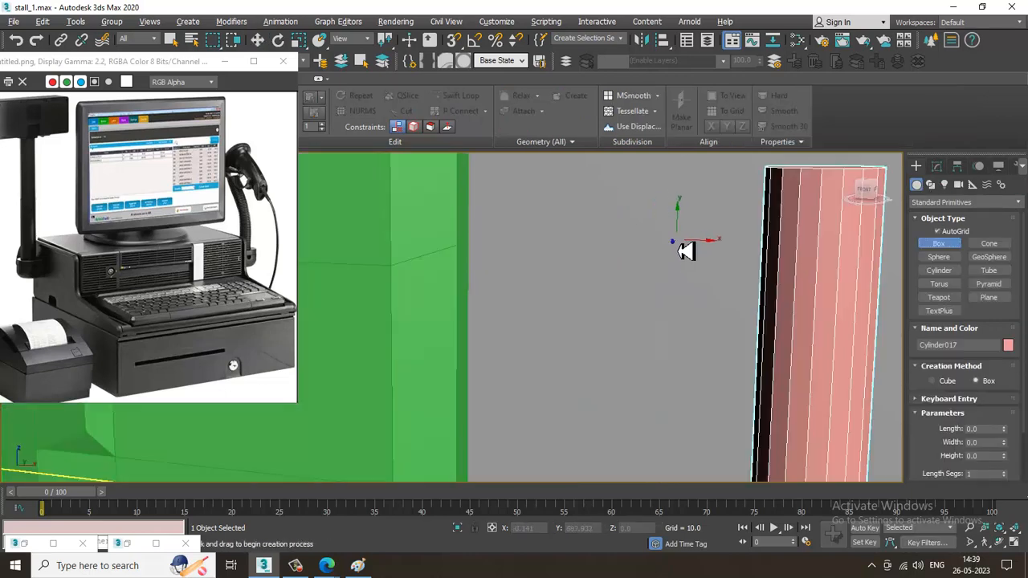
pyautogui.scroll(-6, 683, 252)
pyautogui.scroll(3, 739, 276)
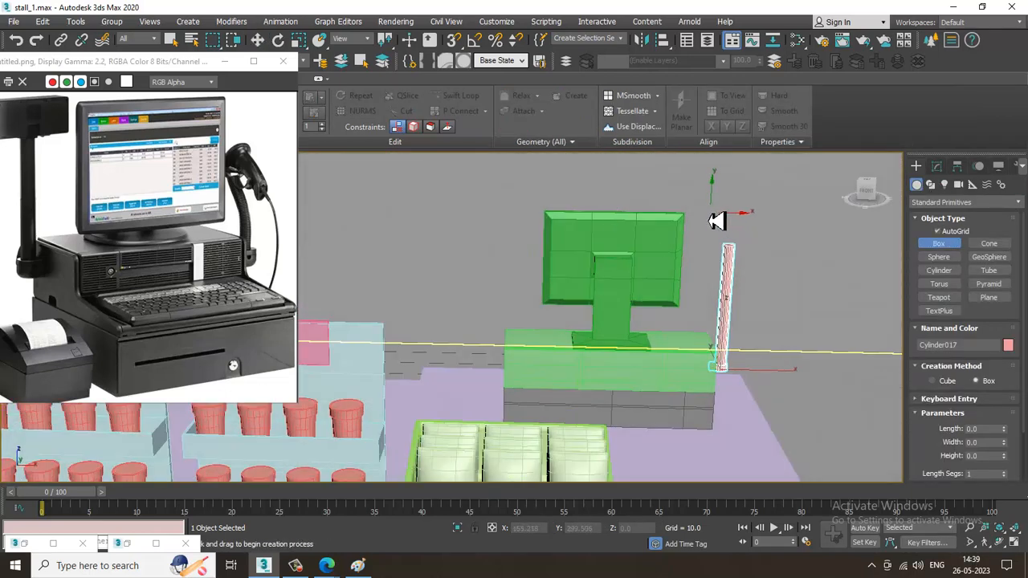
pyautogui.moveTo(703, 210); pyautogui.dragTo(775, 258)
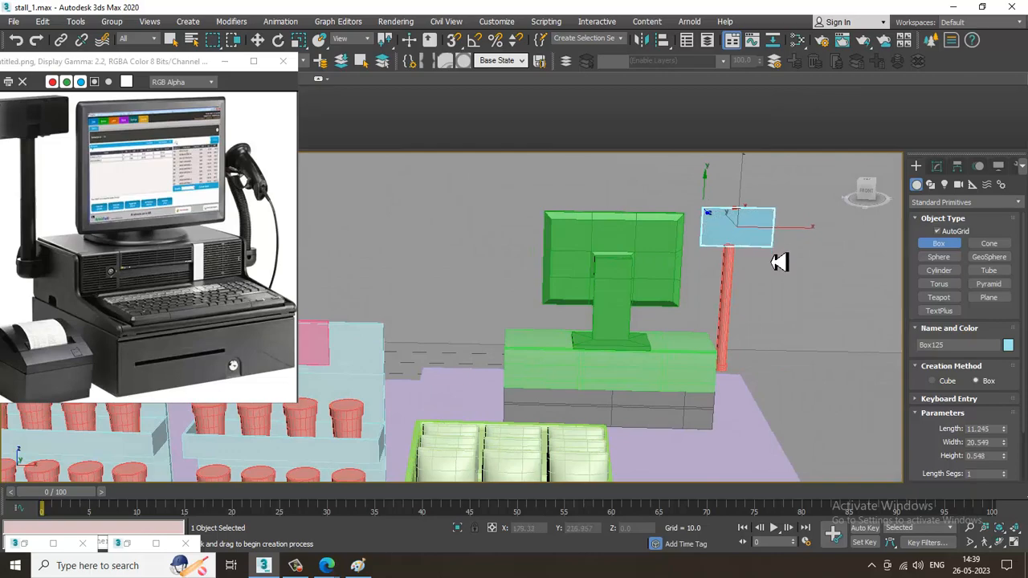
pyautogui.click(777, 265)
# Move the new box back toward the cash register, to about X 76, Y -52.8
pyautogui.press('w')
pyautogui.keyDown('alt'); pyautogui.moveTo(777, 265); pyautogui.dragTo(726, 266, button='middle'); pyautogui.keyUp('alt')
pyautogui.scroll(-5, 727, 266)
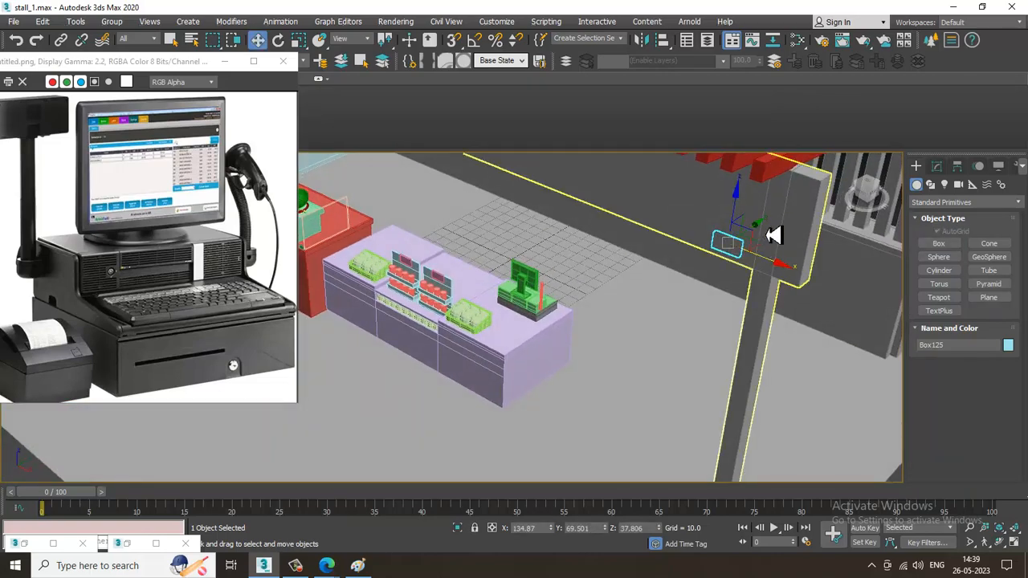
pyautogui.moveTo(702, 259); pyautogui.dragTo(601, 328)
pyautogui.scroll(5, 592, 316)
pyautogui.scroll(-2, 578, 293)
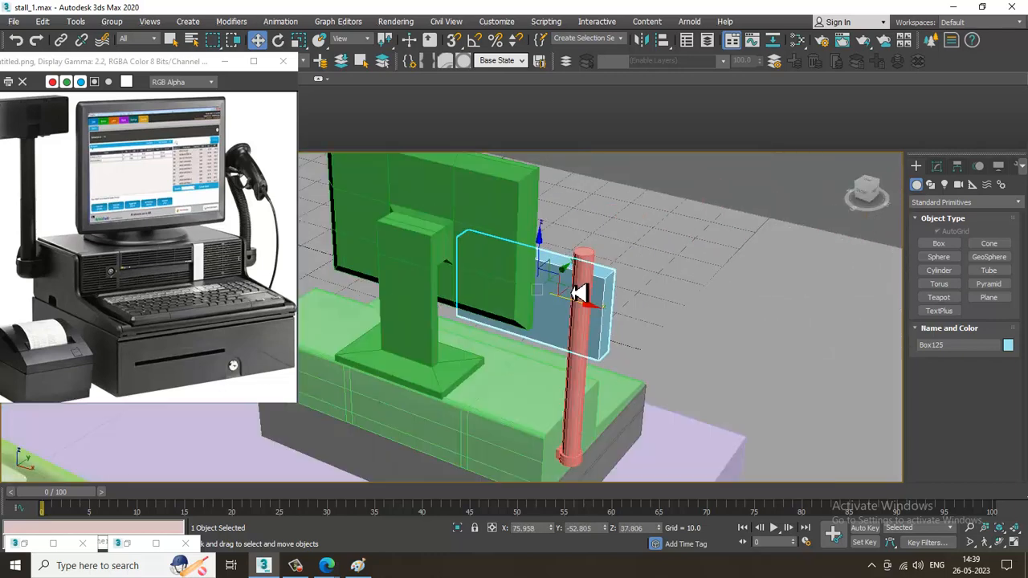
pyautogui.scroll(-3, 578, 293)
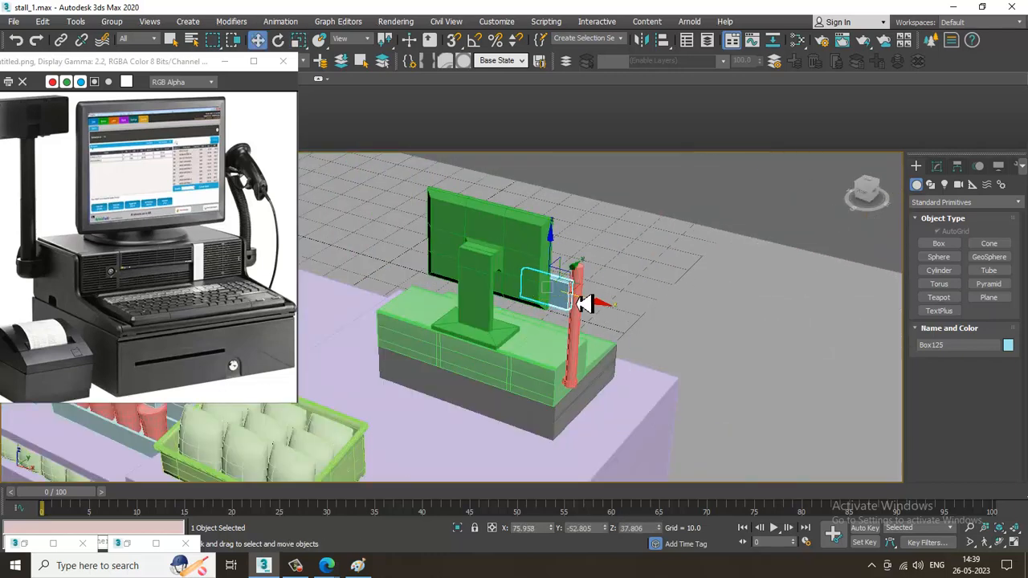
# Move the box toward the monitor's base, to about X 86.5, Y -90 and Z 49.2
pyautogui.moveTo(584, 303); pyautogui.dragTo(637, 316)
pyautogui.moveTo(610, 248)
pyautogui.mouseDown()
pyautogui.moveTo(613, 227)
pyautogui.moveTo(615, 236)
pyautogui.mouseUp()
pyautogui.keyDown('alt'); pyautogui.moveTo(614, 235); pyautogui.dragTo(644, 247, button='middle'); pyautogui.keyUp('alt')
pyautogui.moveTo(652, 237); pyautogui.dragTo(476, 307)
pyautogui.keyDown('alt'); pyautogui.moveTo(477, 308); pyautogui.dragTo(509, 332, button='middle'); pyautogui.keyUp('alt')
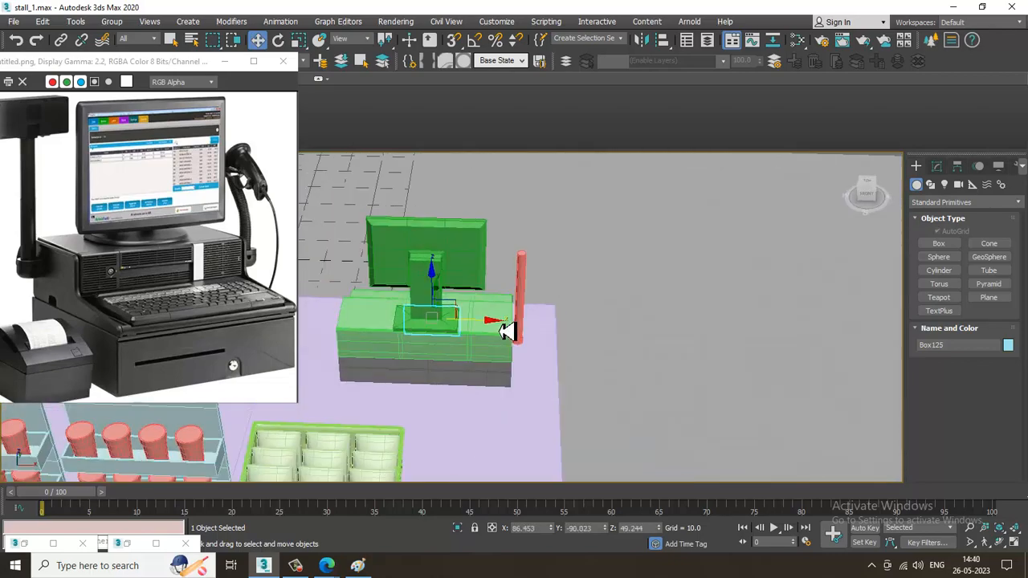
# Centre the box over the pole in the top view, at about X 101.6, Y -94.5
pyautogui.hotkey('alt', 'w')
pyautogui.rightClick(377, 252)
pyautogui.hotkey('alt', 'w')
pyautogui.scroll(5, 562, 362)
pyautogui.scroll(-3, 546, 323)
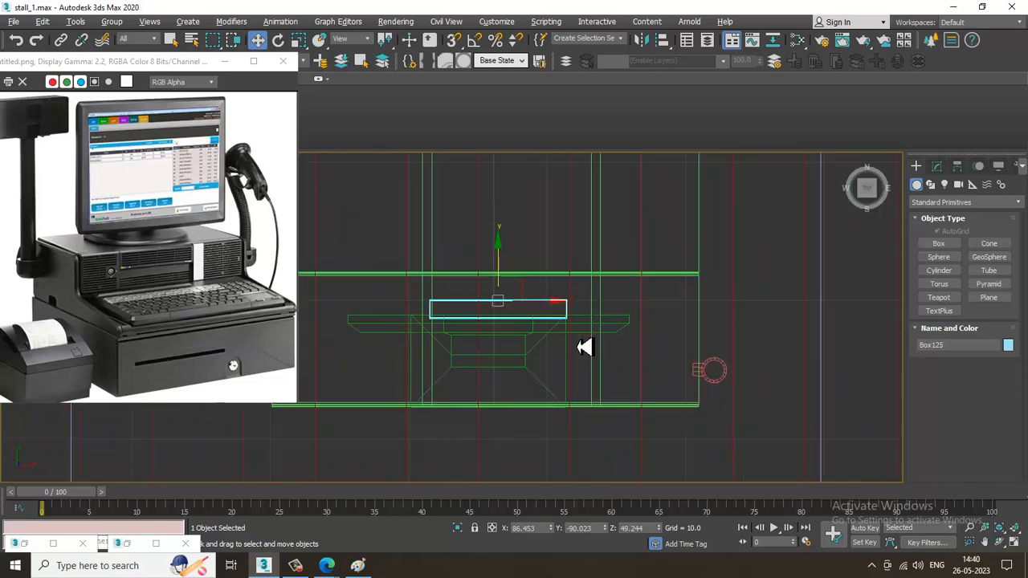
pyautogui.moveTo(511, 308); pyautogui.dragTo(736, 354)
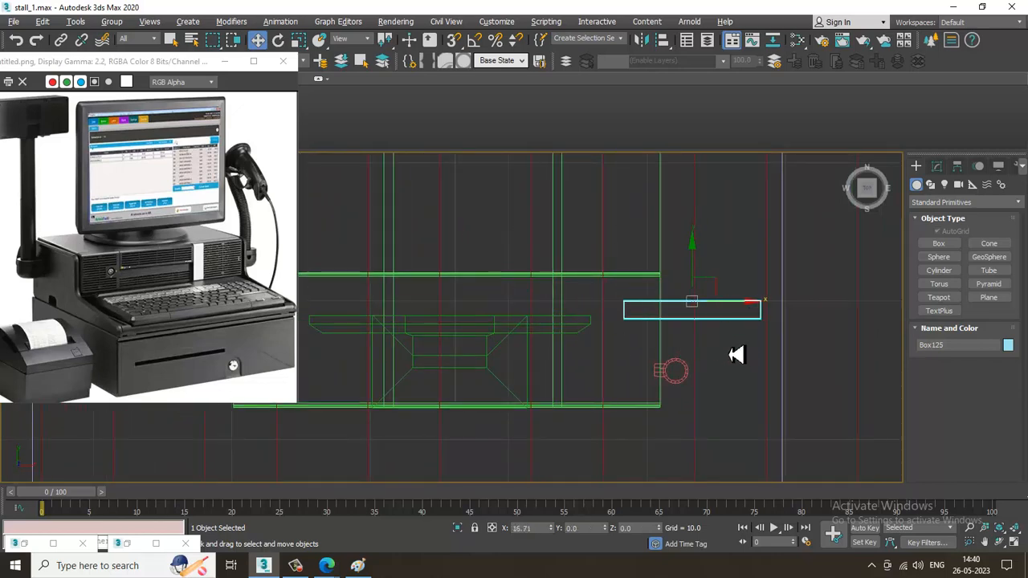
pyautogui.moveTo(681, 288); pyautogui.dragTo(689, 349)
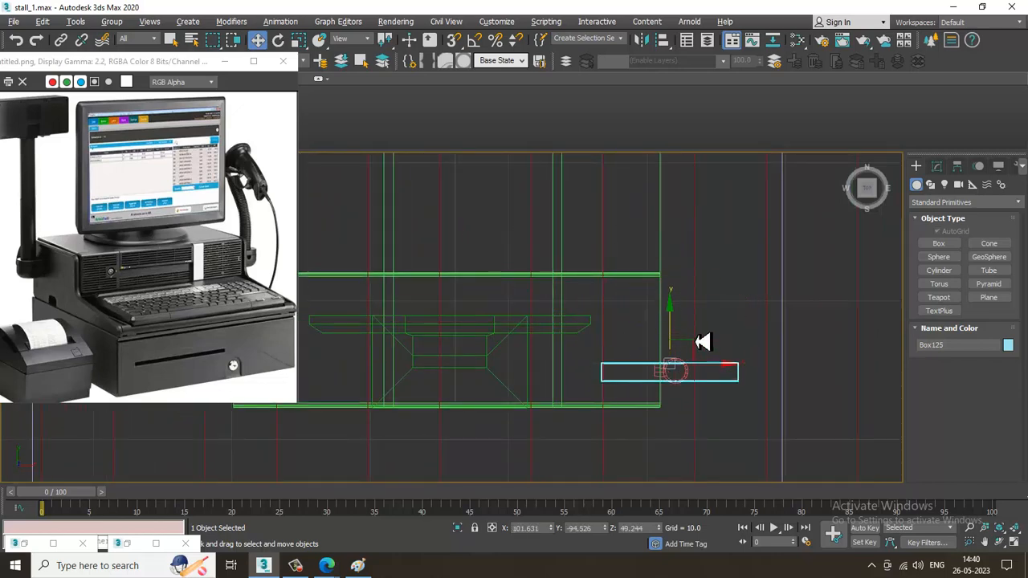
# Raise the box along Z so it meets the upper end of the pole in the perspective view
pyautogui.hotkey('alt', 'w')
pyautogui.scroll(5, 710, 357)
pyautogui.hotkey('alt', 'w')
pyautogui.scroll(-6, 711, 370)
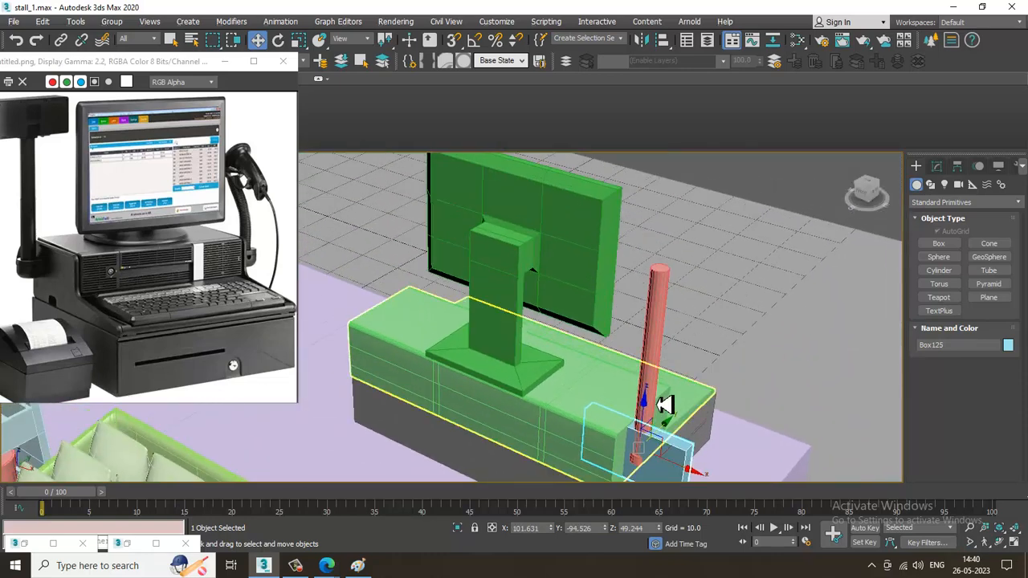
pyautogui.moveTo(660, 328); pyautogui.dragTo(683, 270)
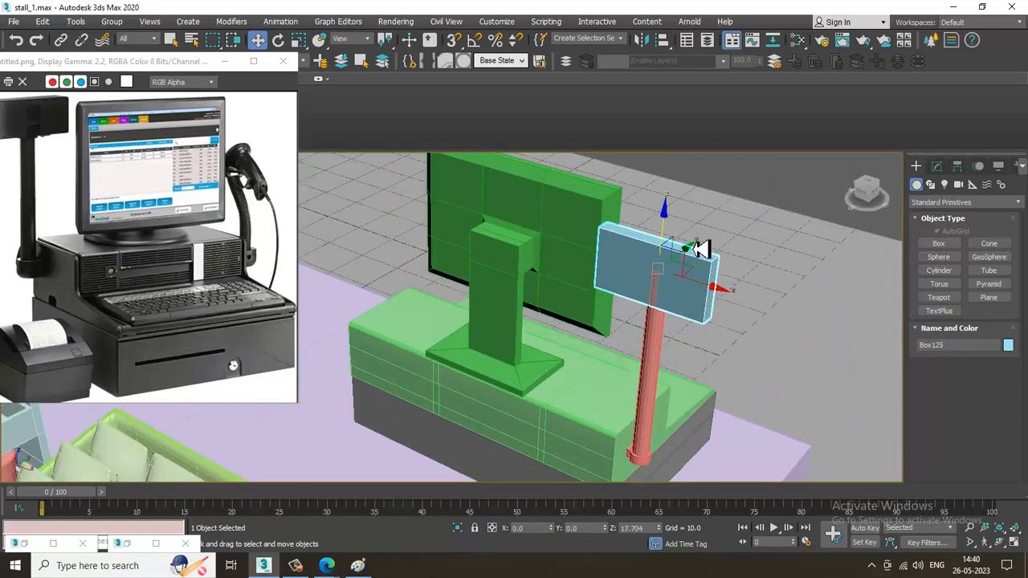
# Scale the box down uniformly to about 37.3%, with its X scale at about 43.5%
pyautogui.press('r')
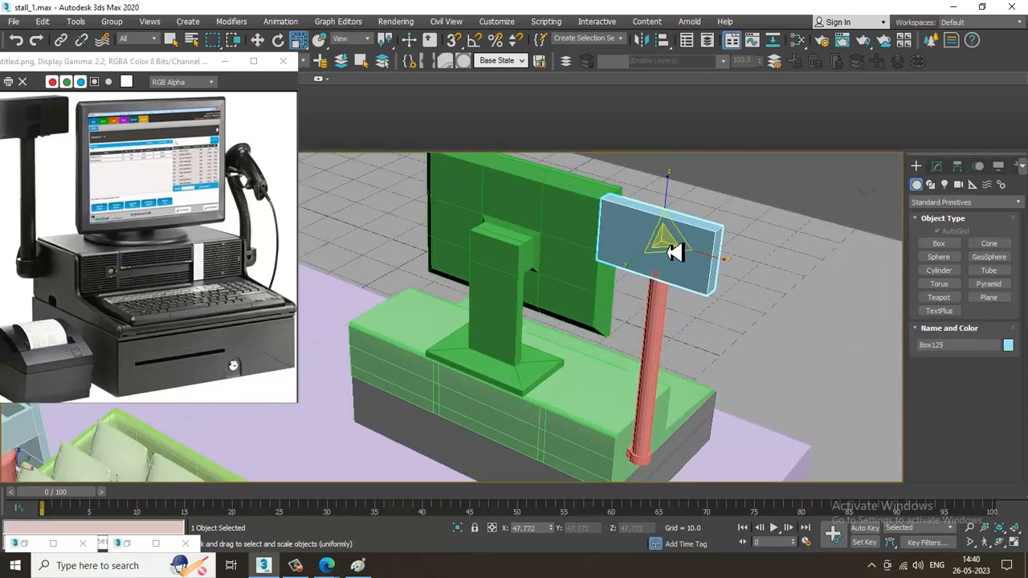
pyautogui.keyDown('alt'); pyautogui.moveTo(686, 271); pyautogui.dragTo(642, 266, button='middle'); pyautogui.keyUp('alt')
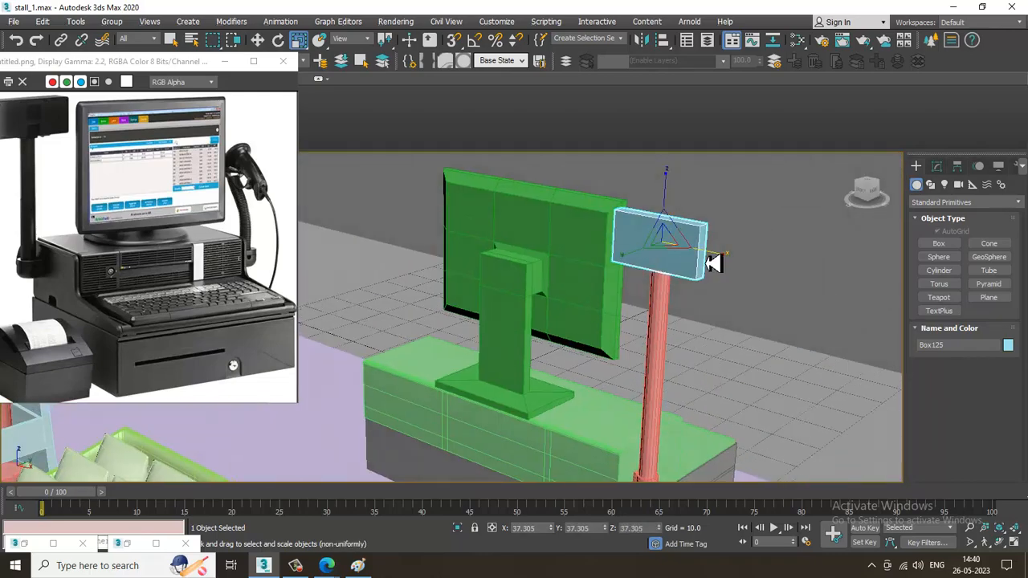
pyautogui.keyDown('alt'); pyautogui.moveTo(730, 261); pyautogui.dragTo(730, 232, button='middle'); pyautogui.keyUp('alt')
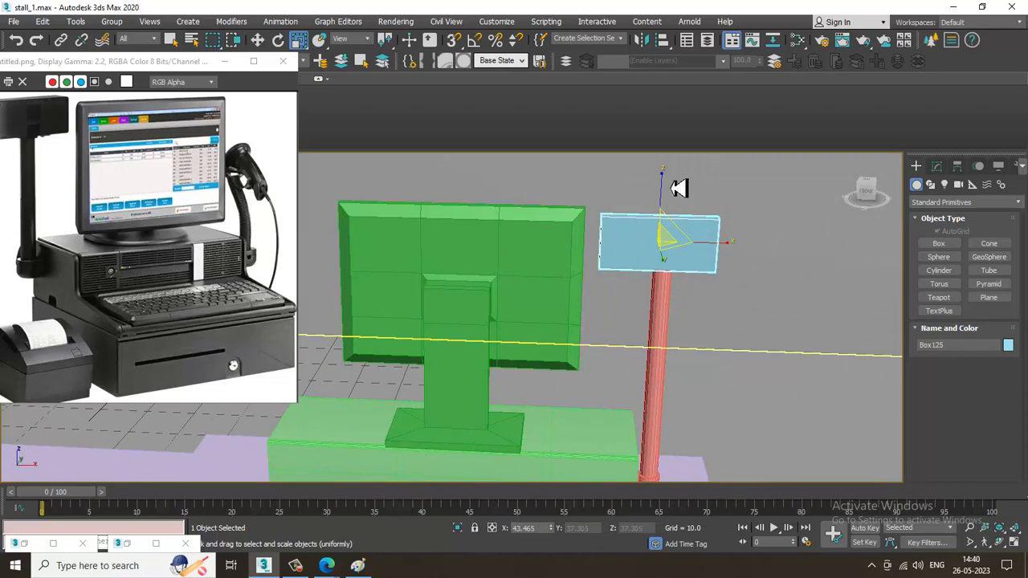
# Fine-position the box as the pole's display head at about Y -94.6, Z 69.4 and show its parameters
pyautogui.press('w')
pyautogui.keyDown('alt'); pyautogui.moveTo(669, 183); pyautogui.dragTo(634, 300, button='middle'); pyautogui.keyUp('alt')
pyautogui.click(296, 565)
pyautogui.click(297, 567)
pyautogui.scroll(-5, 627, 327)
pyautogui.moveTo(634, 299); pyautogui.dragTo(745, 295, button='middle')
pyautogui.moveTo(746, 295); pyautogui.dragTo(742, 319, button='middle')
pyautogui.keyDown('alt'); pyautogui.moveTo(750, 326); pyautogui.dragTo(997, 204, button='middle'); pyautogui.keyUp('alt')
pyautogui.click(938, 170)
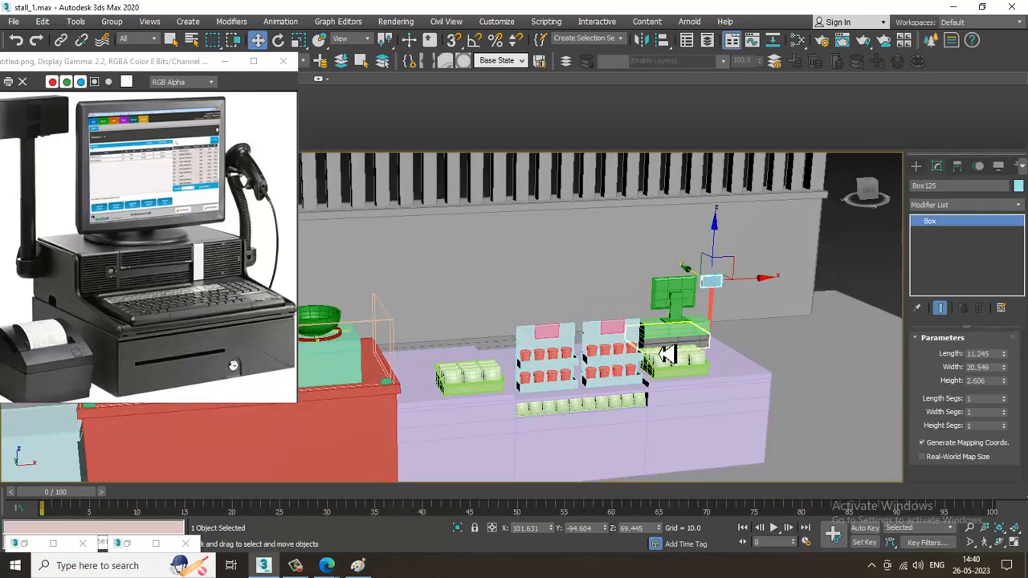
# Minimize the cash register reference image, clear the selection and review the whole stall
pyautogui.scroll(-4, 667, 353)
pyautogui.moveTo(668, 353); pyautogui.dragTo(705, 359, button='middle')
pyautogui.keyDown('alt'); pyautogui.moveTo(757, 391); pyautogui.dragTo(667, 460, button='middle'); pyautogui.keyUp('alt')
pyautogui.scroll(4, 678, 423)
pyautogui.scroll(-5, 664, 449)
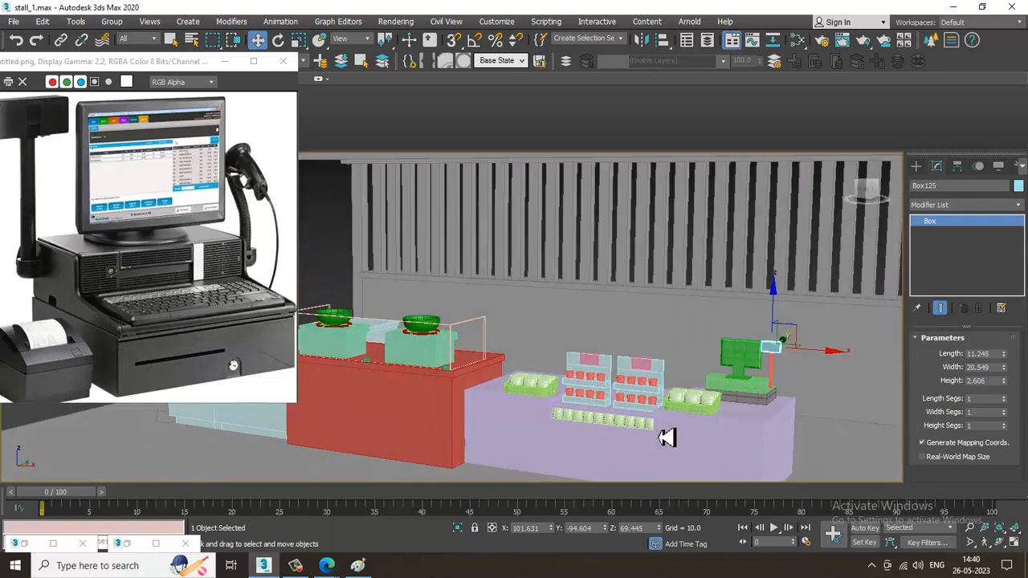
pyautogui.click(225, 62)
pyautogui.keyDown('alt'); pyautogui.moveTo(313, 303); pyautogui.dragTo(571, 341, button='middle'); pyautogui.keyUp('alt')
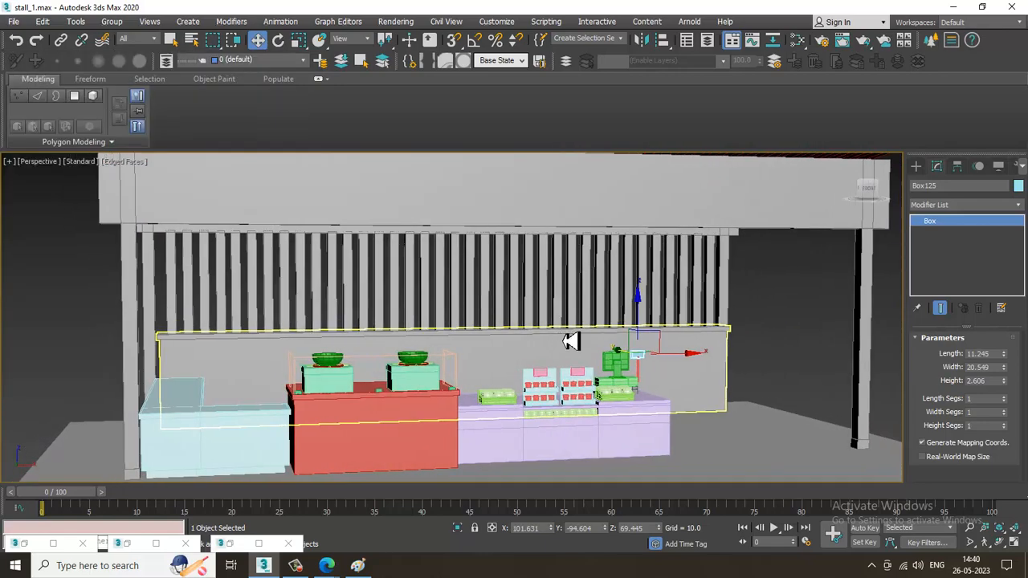
pyautogui.click(779, 343)
pyautogui.keyDown('alt'); pyautogui.moveTo(640, 352); pyautogui.dragTo(677, 353, button='middle'); pyautogui.keyUp('alt')
pyautogui.scroll(-3, 660, 354)
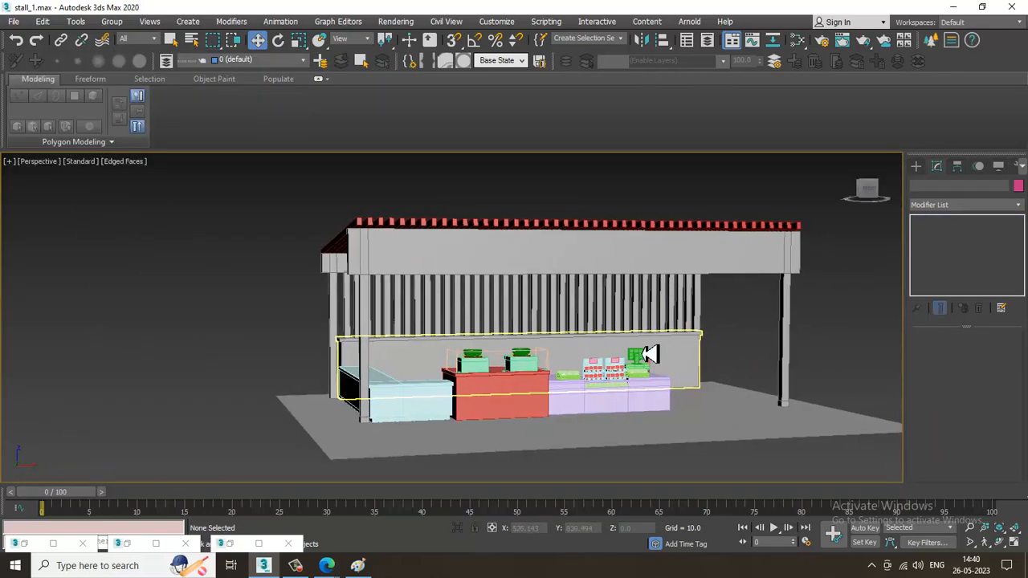
pyautogui.scroll(3, 649, 354)
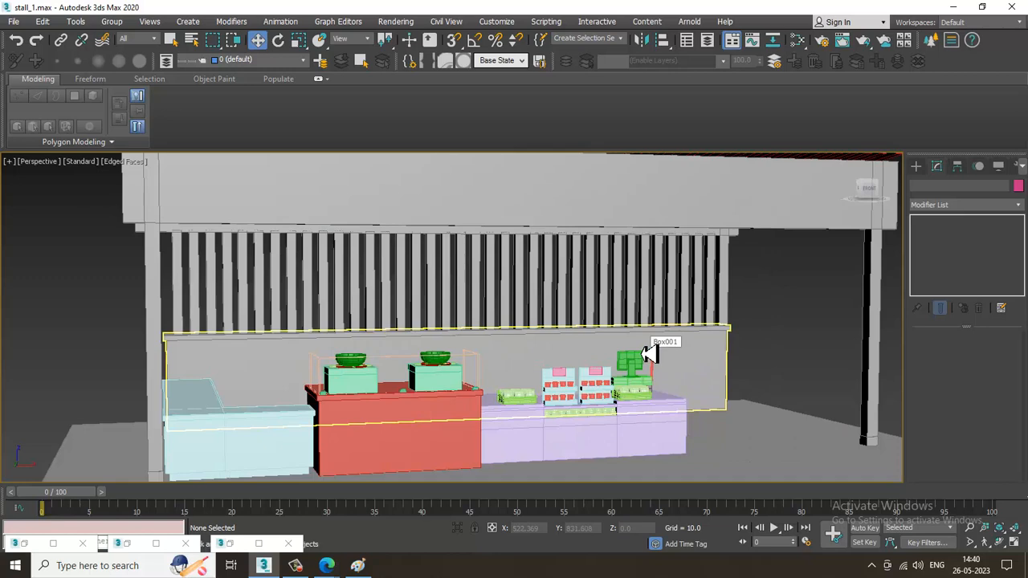